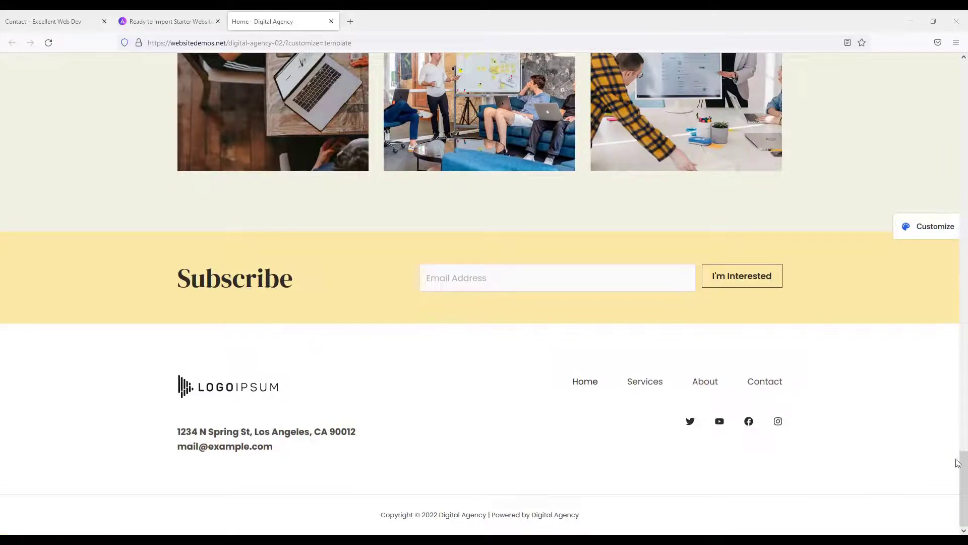
# Step: Open the Services page of the Digital Agency demo site and look through its sections
pyautogui.moveTo(958, 463); pyautogui.dragTo(967, 88)
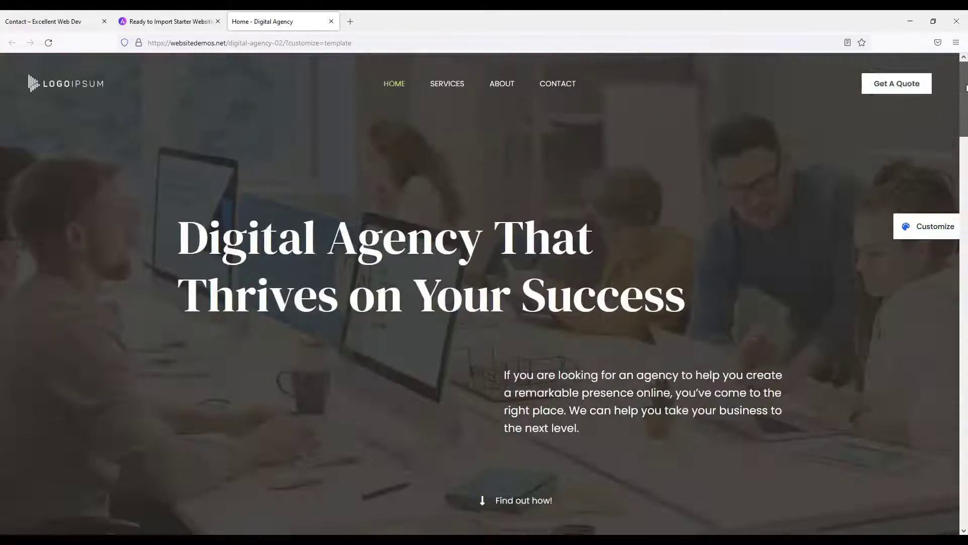
pyautogui.click(448, 84)
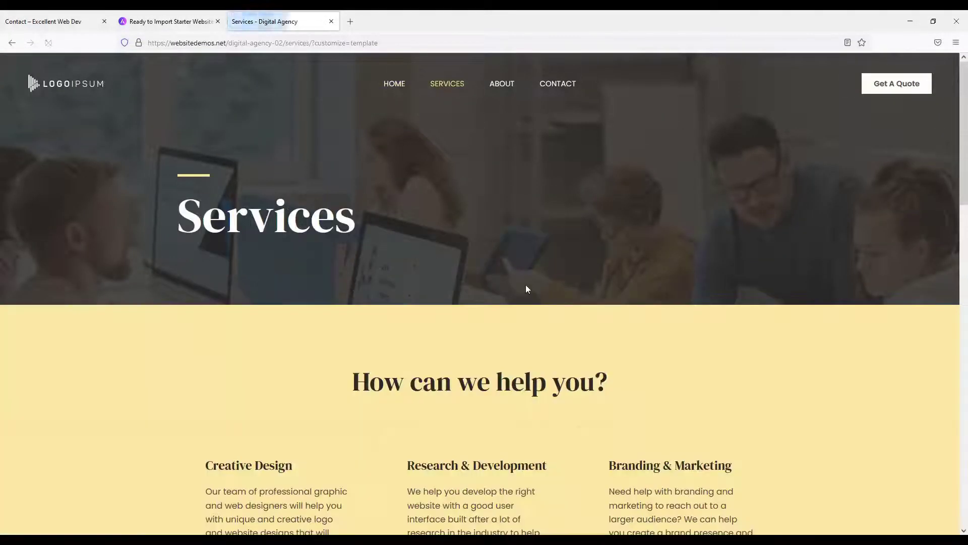
pyautogui.scroll(-15, 524, 311)
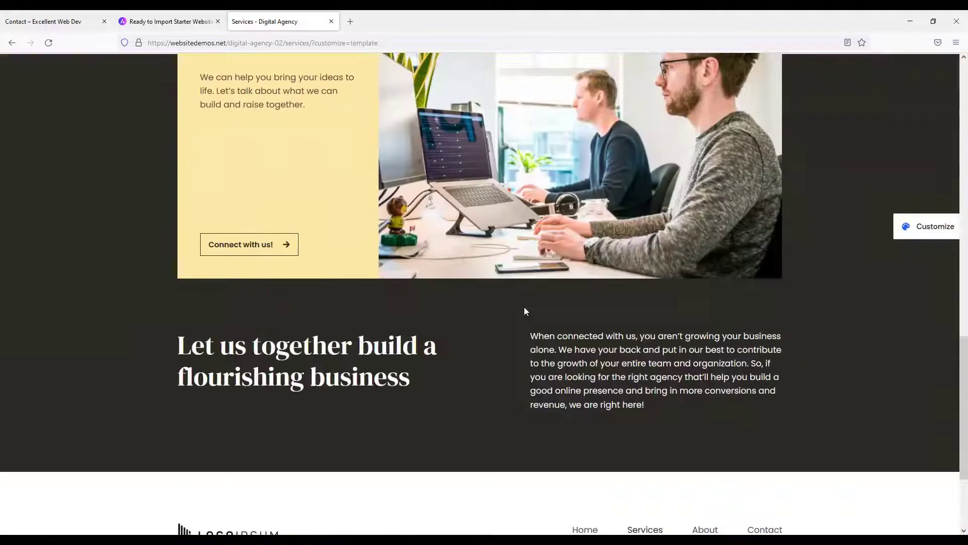
pyautogui.scroll(-3, 494, 391)
pyautogui.scroll(10, 494, 392)
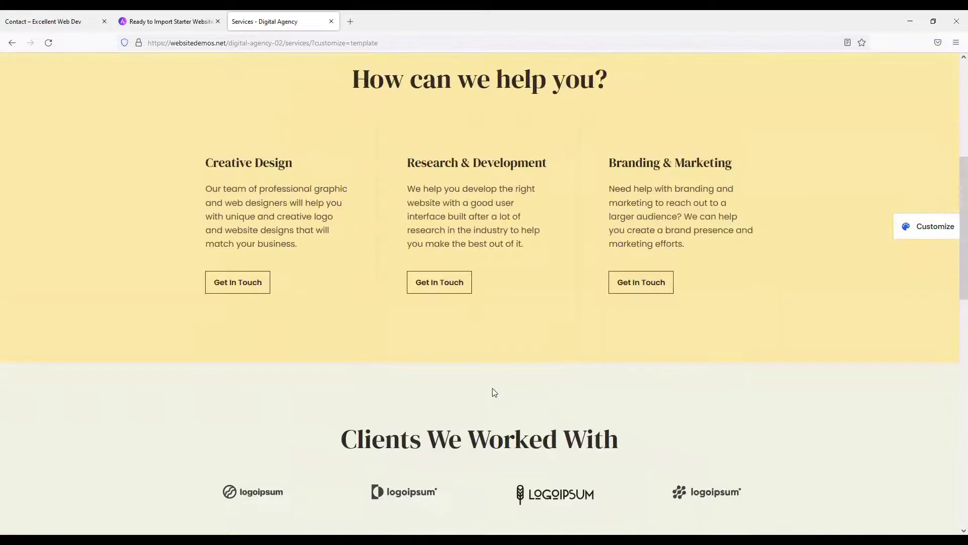
pyautogui.scroll(6, 494, 392)
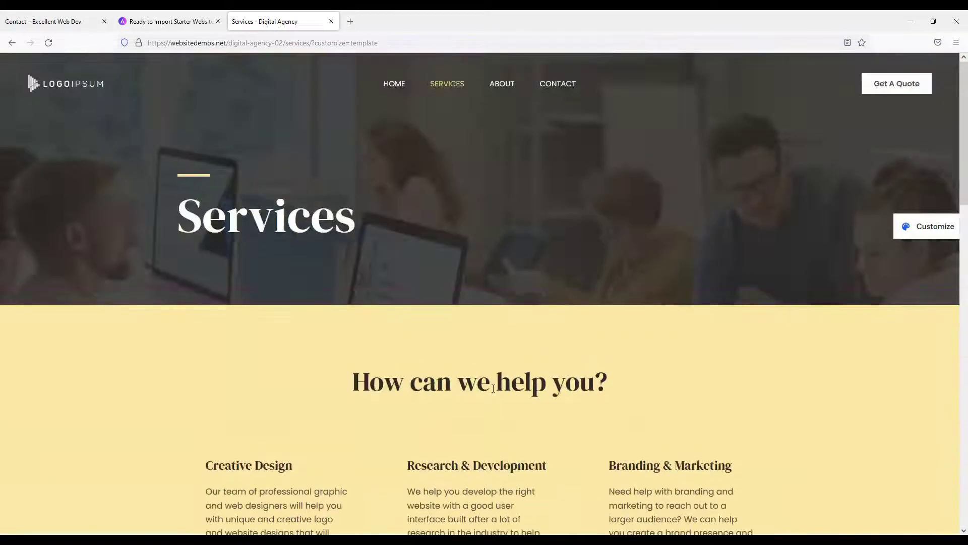
# Step: Review the demo site's About page and its Contact page, including the message form and map
pyautogui.click(502, 85)
pyautogui.scroll(-15, 438, 351)
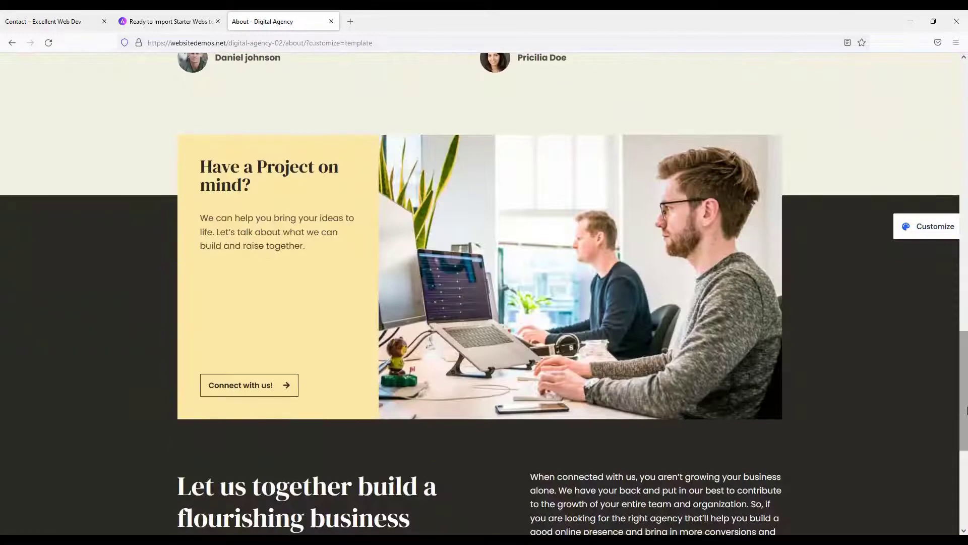
pyautogui.moveTo(965, 399); pyautogui.dragTo(965, 116)
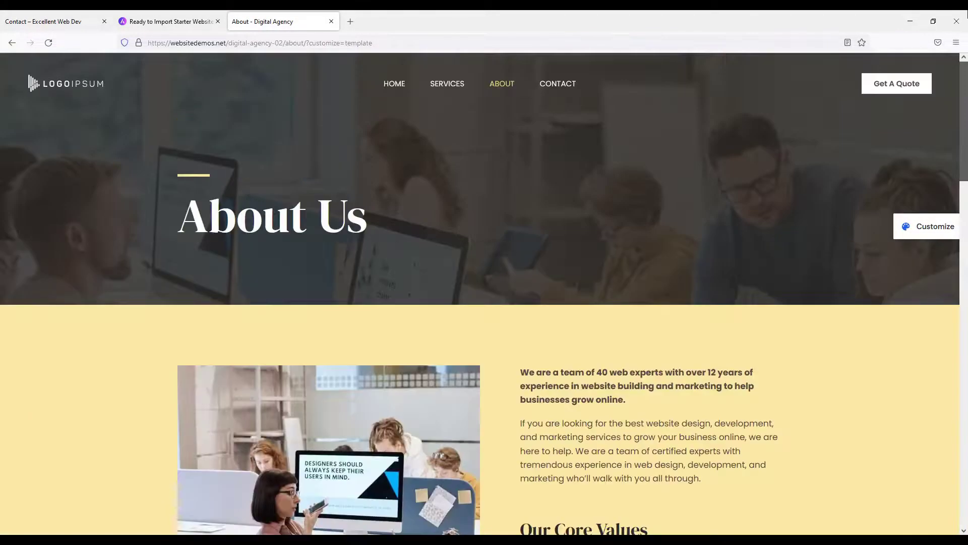
pyautogui.click(558, 85)
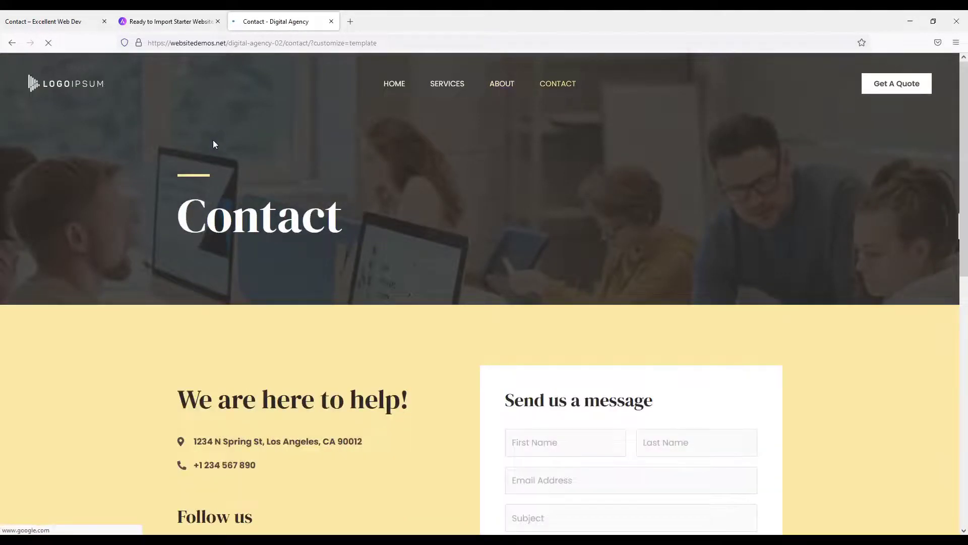
pyautogui.scroll(-5, 276, 314)
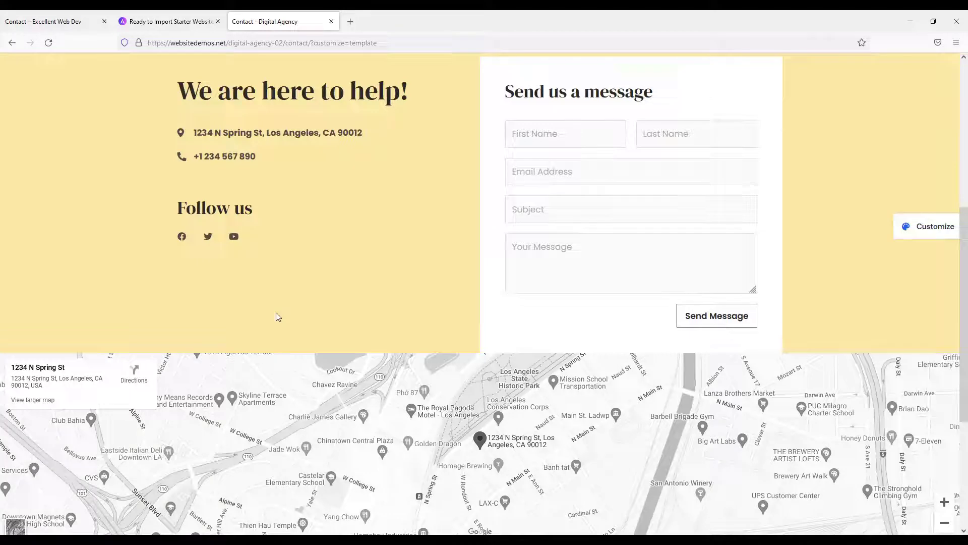
# Step: Compare the Excellent Web Dev Contact page with the Contact page of the Digital Agency demo
pyautogui.click(71, 18)
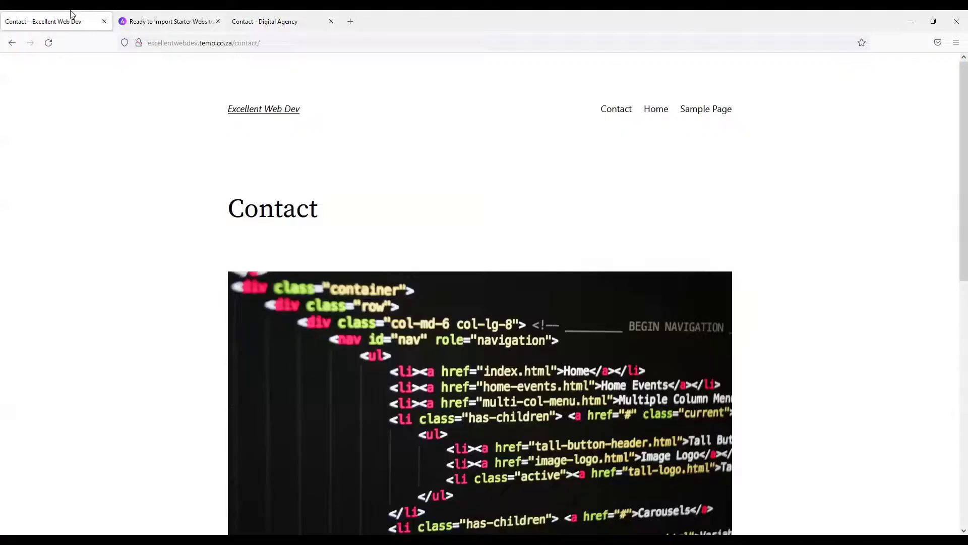
pyautogui.click(233, 42)
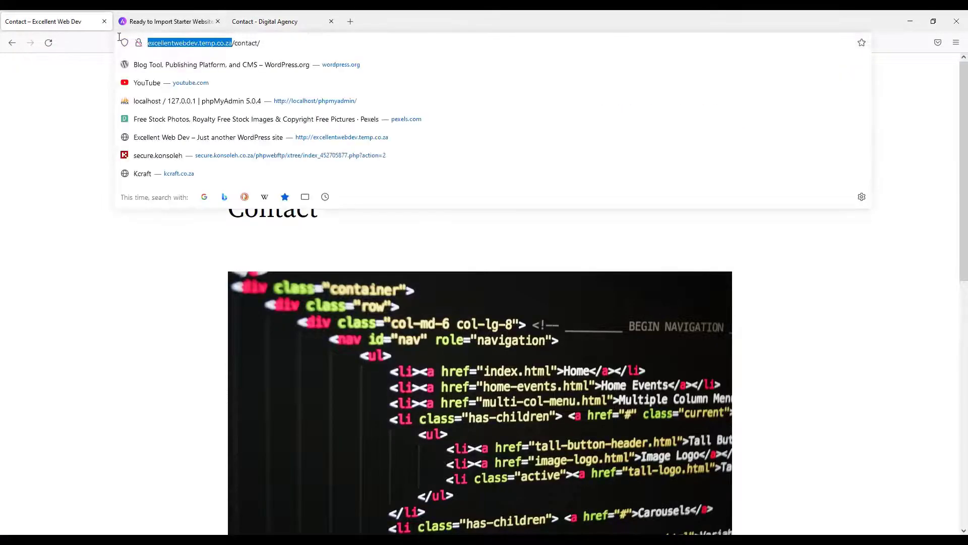
pyautogui.click(262, 21)
pyautogui.scroll(5, 252, 297)
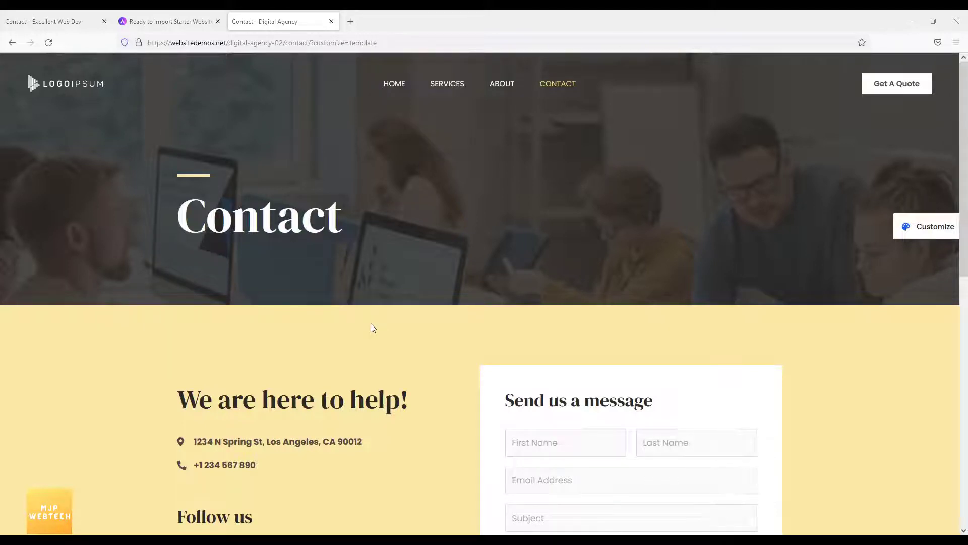
pyautogui.scroll(-5, 313, 289)
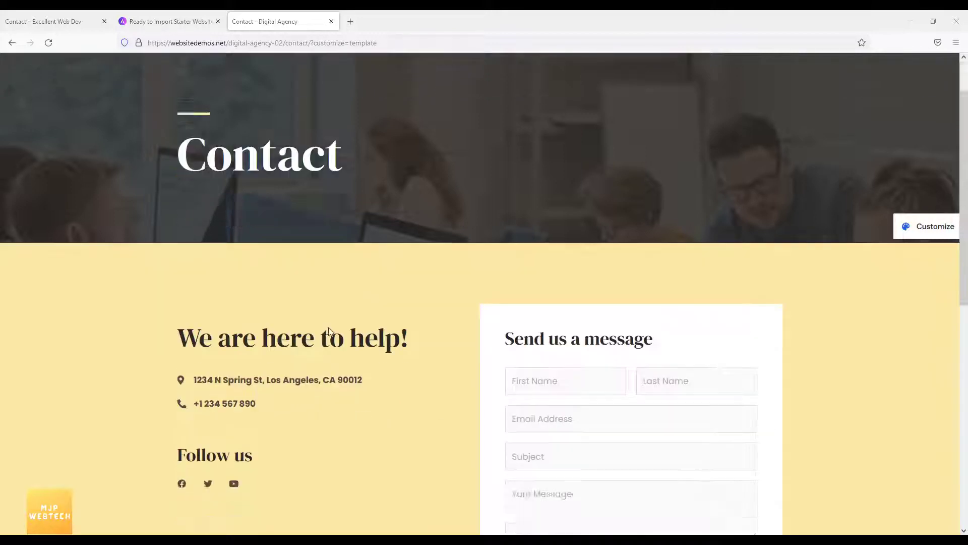
pyautogui.scroll(5, 329, 331)
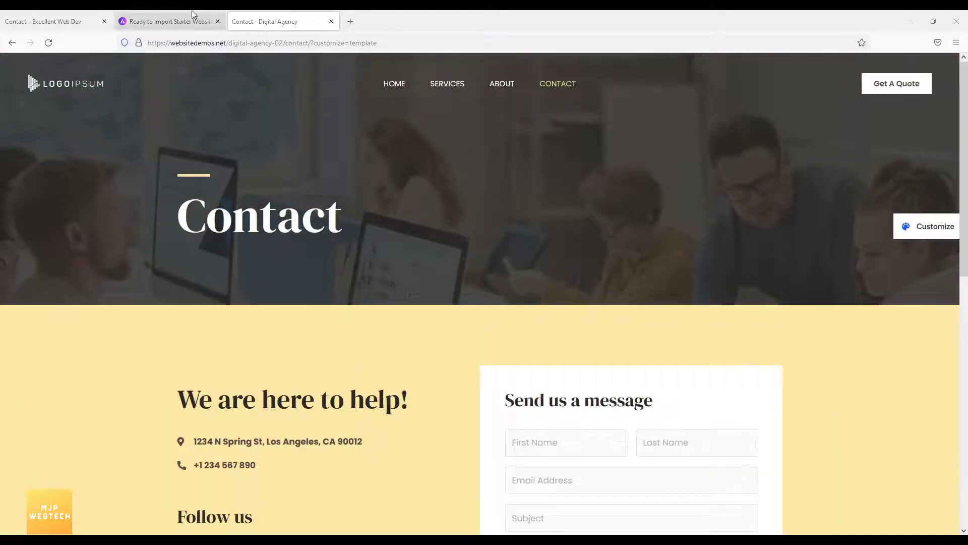
# Step: Switch to the WordPress dashboard in Chrome and open the Add Themes page
pyautogui.click(398, 542)
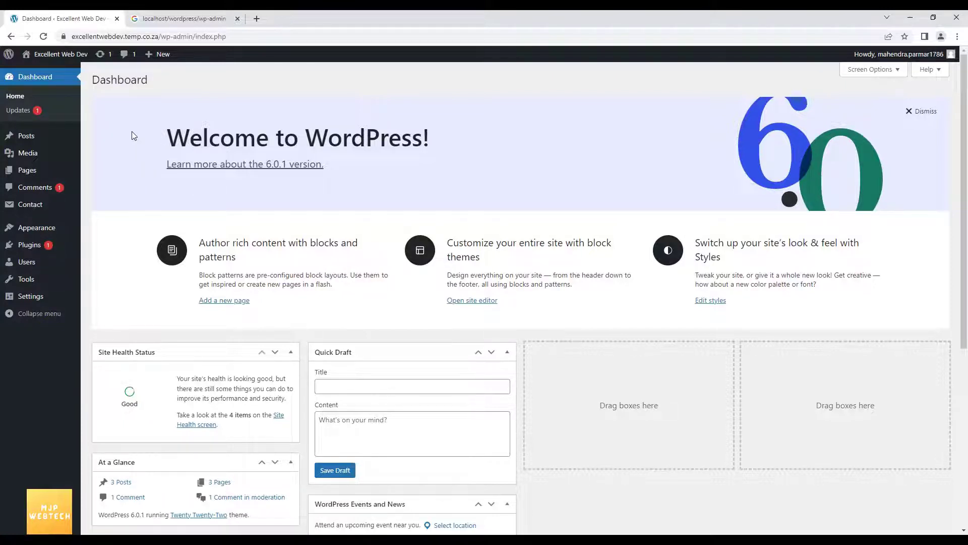
pyautogui.moveTo(54, 227)
pyautogui.click(102, 230)
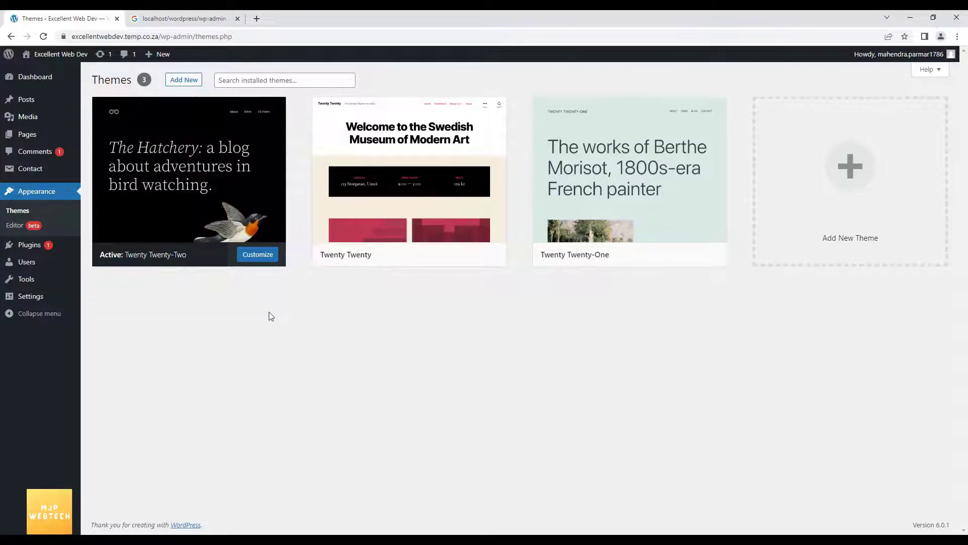
pyautogui.click(190, 83)
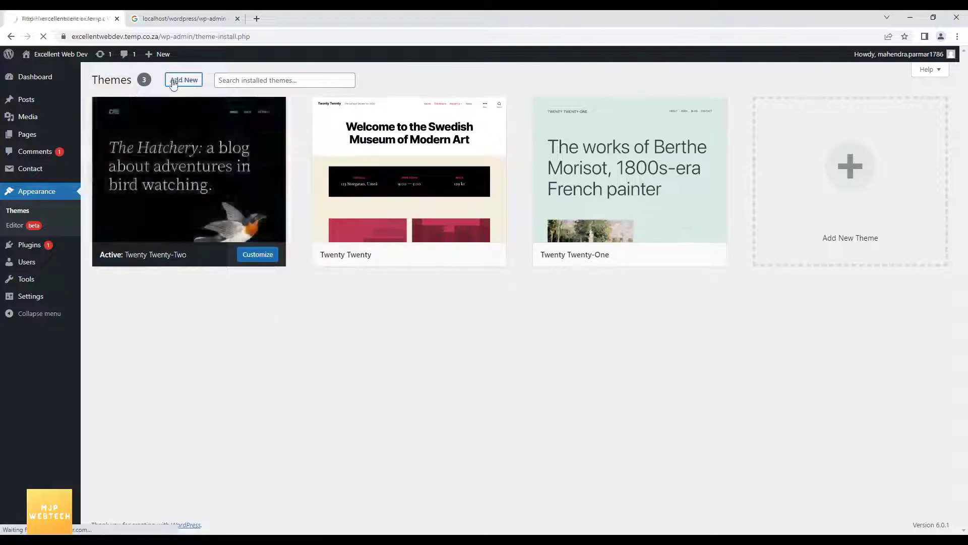
pyautogui.click(17, 211)
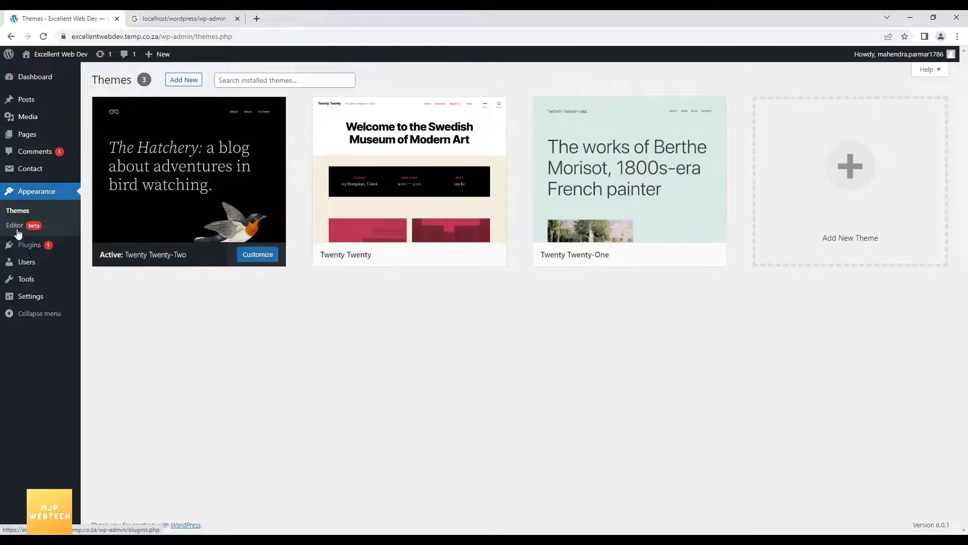
pyautogui.click(183, 82)
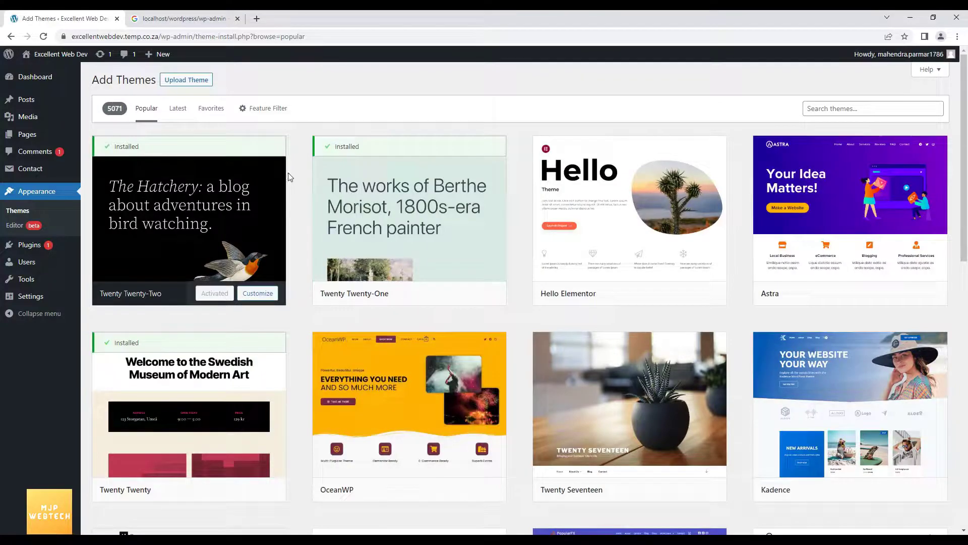
# Step: Browse the popular WordPress themes and examine which ones are already installed
pyautogui.moveTo(315, 263)
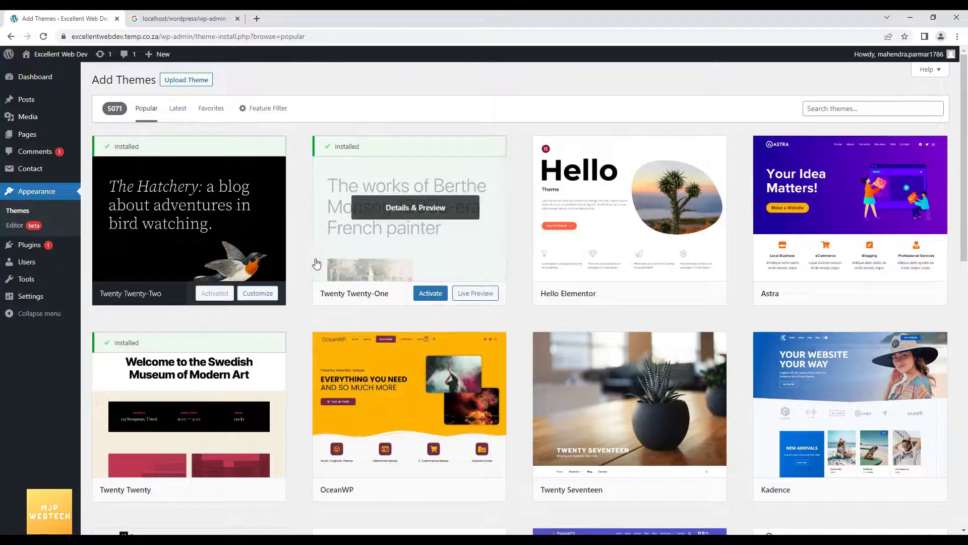
pyautogui.scroll(-18, 316, 263)
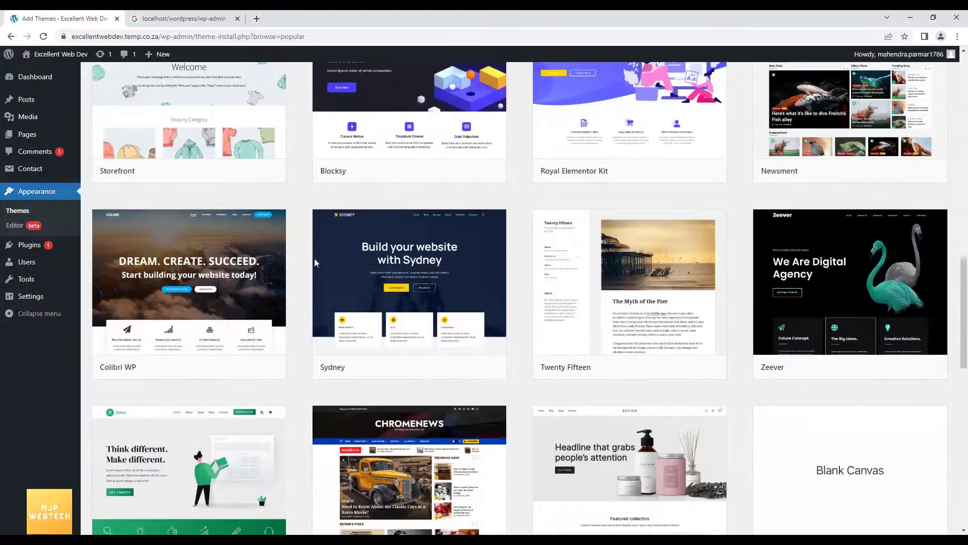
pyautogui.scroll(20, 314, 261)
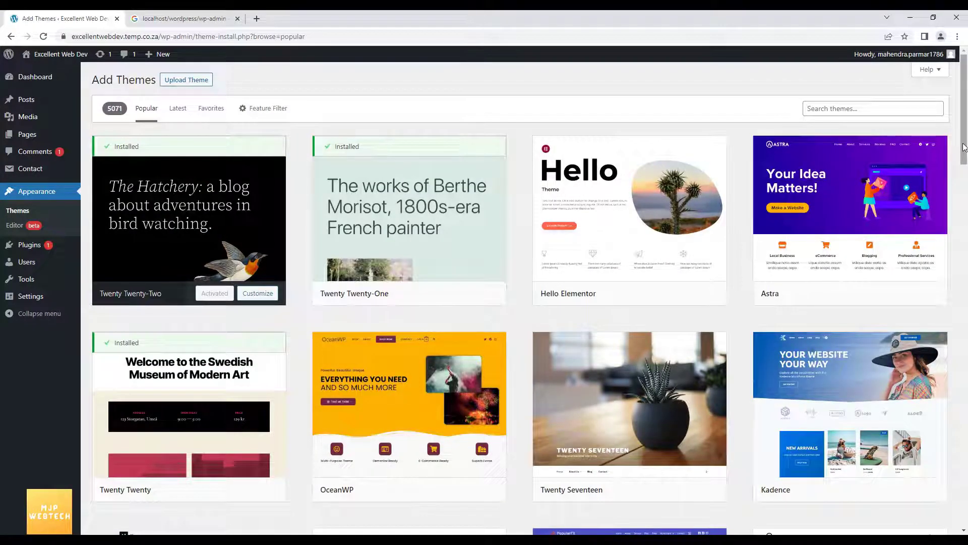
pyautogui.moveTo(964, 148); pyautogui.dragTo(940, 493)
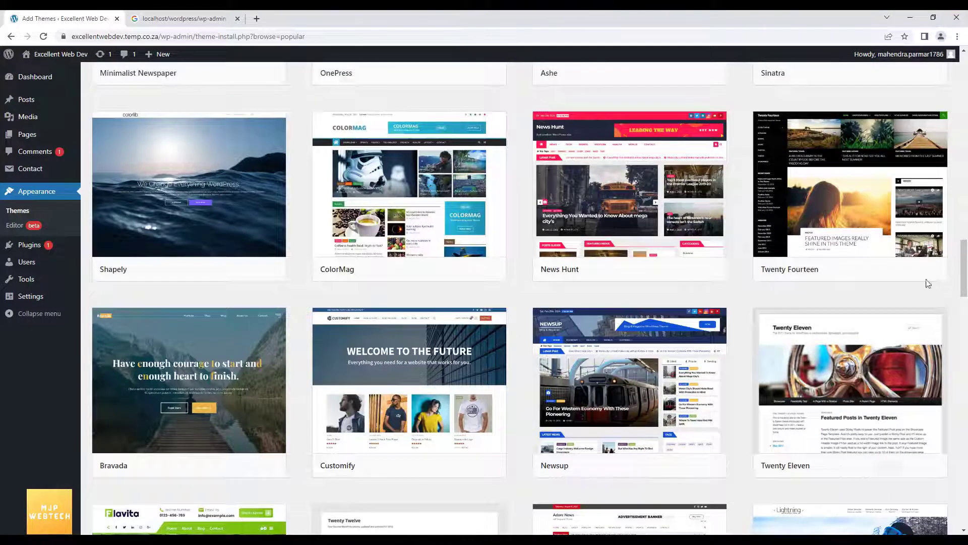
pyautogui.scroll(-7, 699, 241)
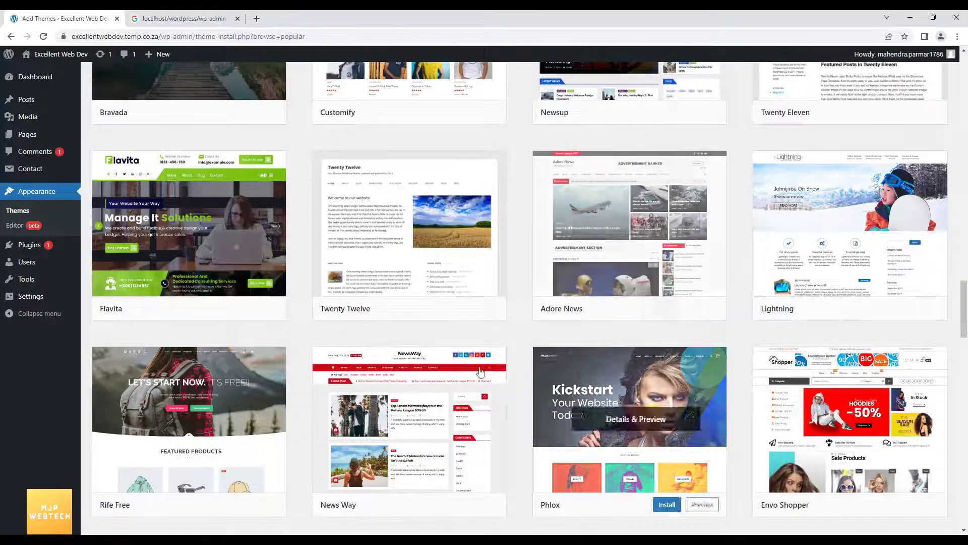
pyautogui.scroll(-7, 630, 404)
pyautogui.moveTo(966, 347); pyautogui.dragTo(967, 127)
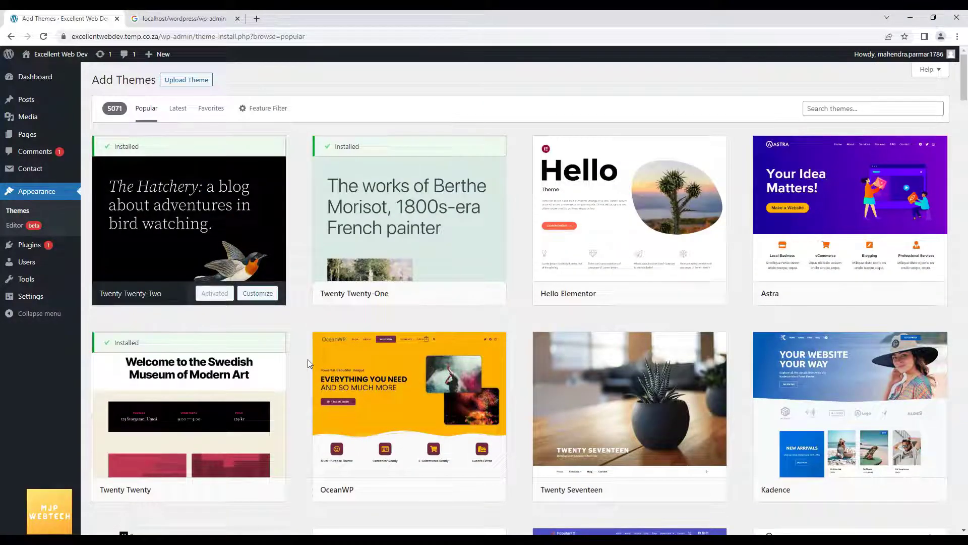
pyautogui.moveTo(112, 302)
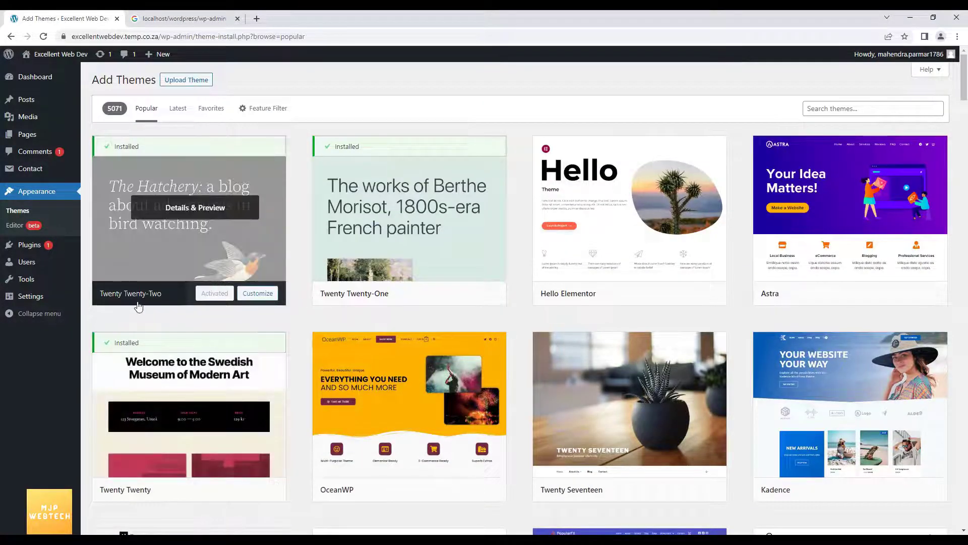
pyautogui.moveTo(348, 286)
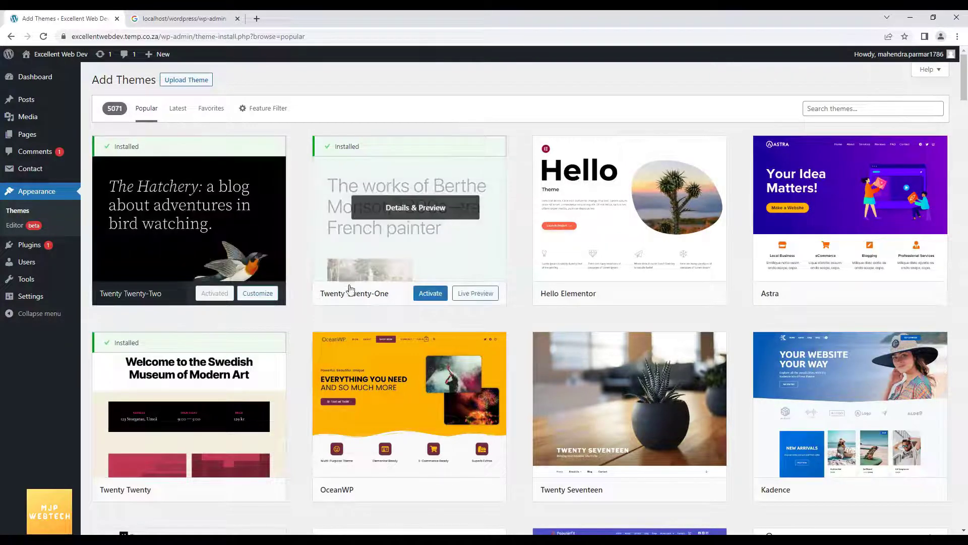
pyautogui.moveTo(130, 363)
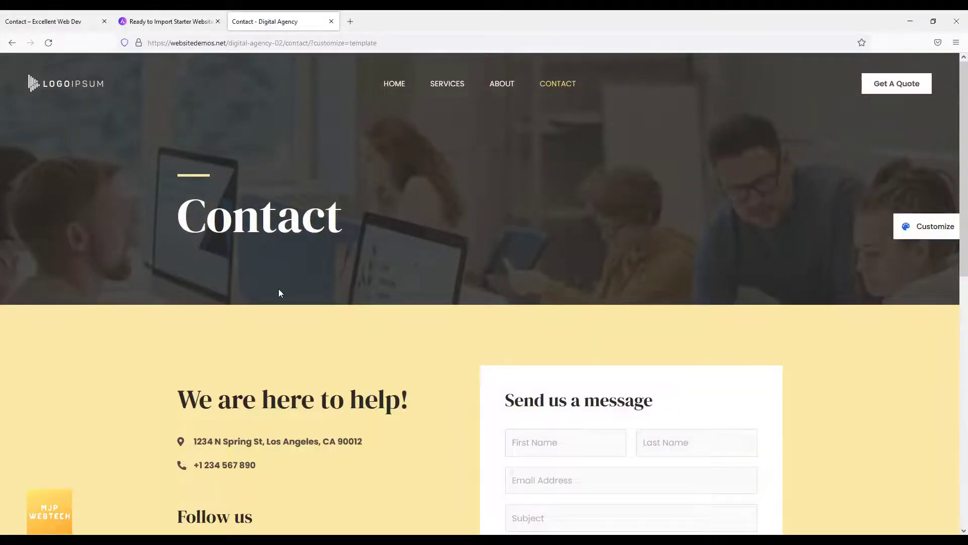
# Step: Switch to the Digital Agency demo in Firefox and review its Contact and Home page layouts
pyautogui.scroll(-10, 278, 288)
pyautogui.scroll(7, 279, 292)
pyautogui.scroll(3, 285, 308)
pyautogui.click(402, 90)
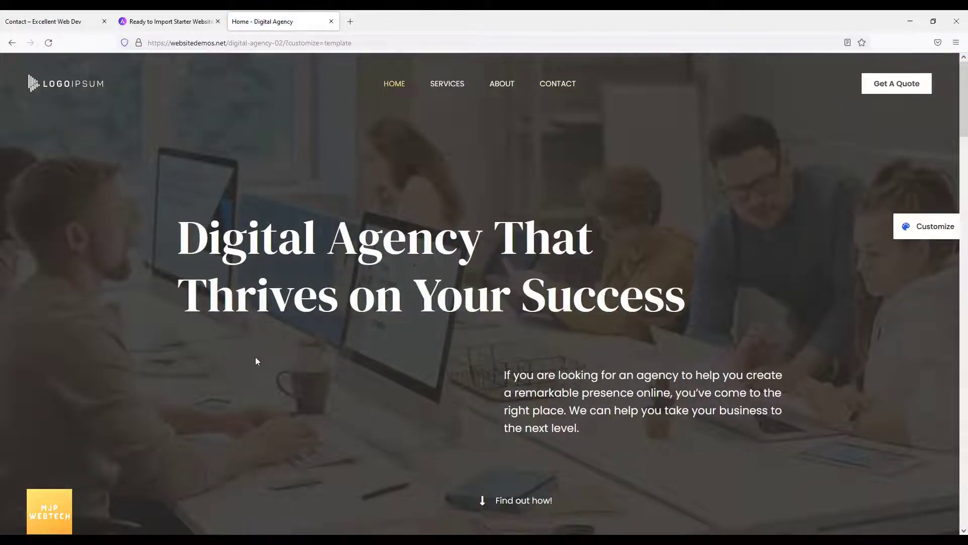
pyautogui.scroll(-5, 256, 357)
pyautogui.scroll(-18, 256, 361)
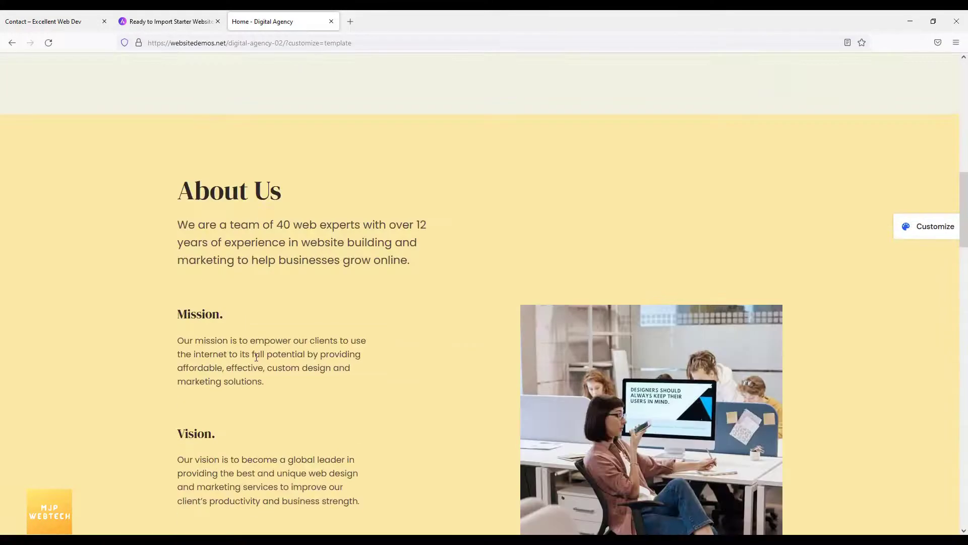
pyautogui.scroll(20, 257, 314)
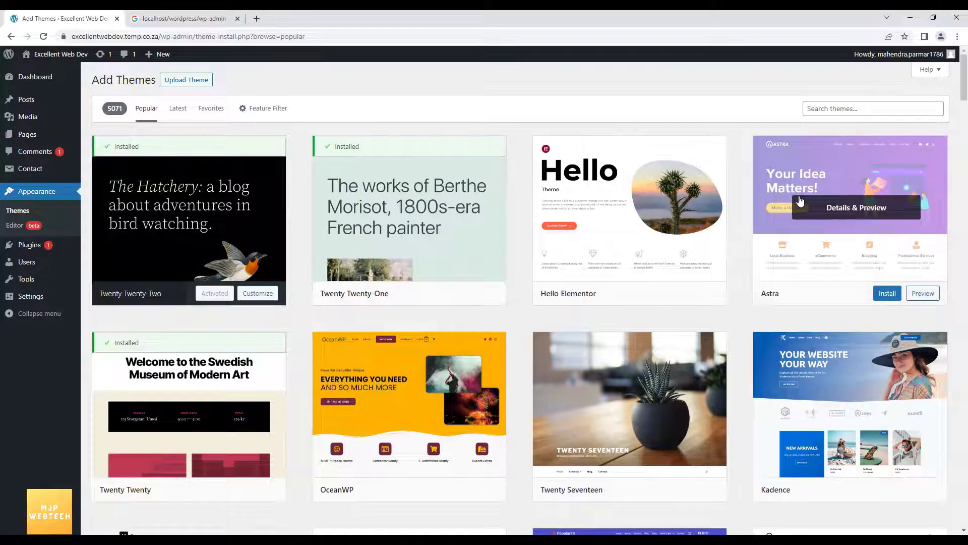
# Step: Install and activate the Astra theme, and view the Excellent Web Dev home page in Firefox with it
pyautogui.click(887, 294)
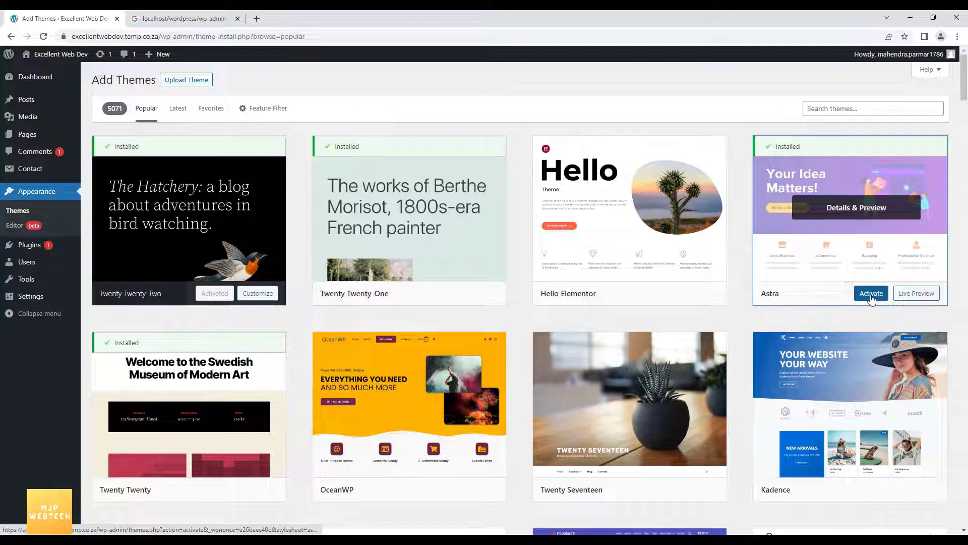
pyautogui.click(871, 294)
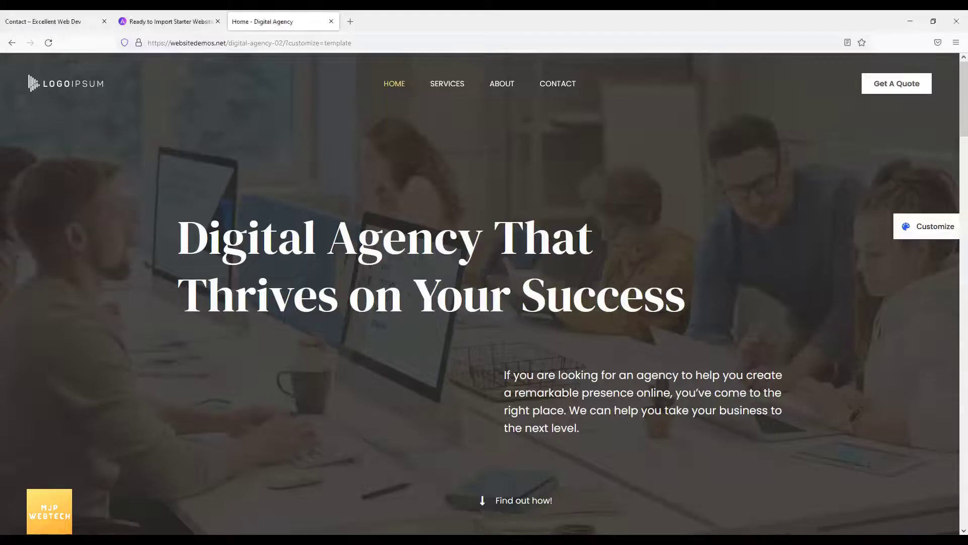
pyautogui.click(90, 22)
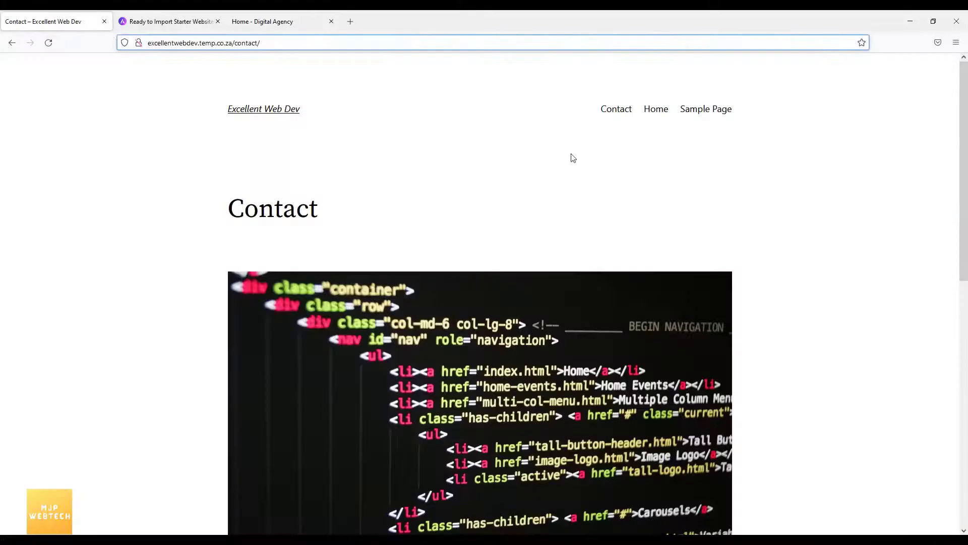
pyautogui.click(255, 110)
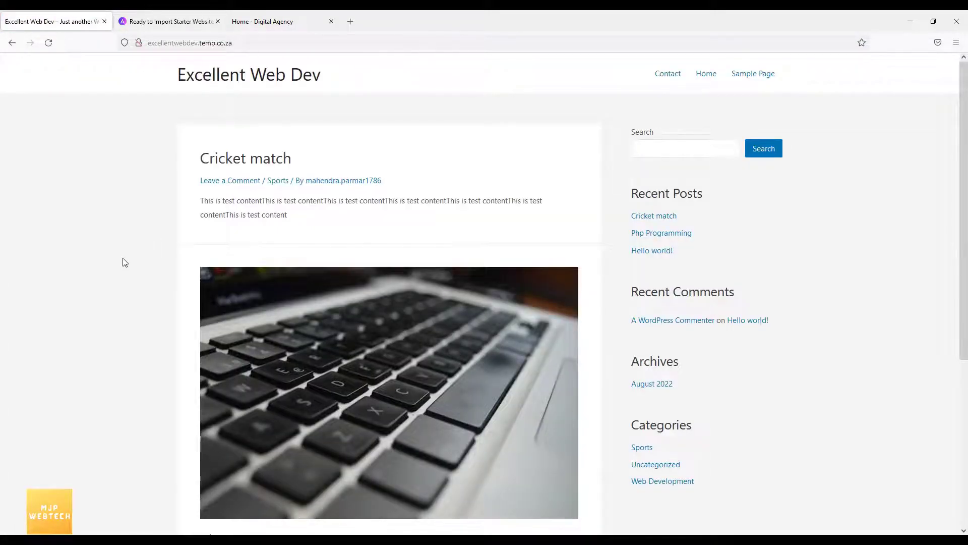
# Step: Review how the Excellent Web Dev front page and its Home, Sample Page and Contact pages look with the Astra theme
pyautogui.scroll(-5, 125, 262)
pyautogui.scroll(5, 124, 262)
pyautogui.click(705, 76)
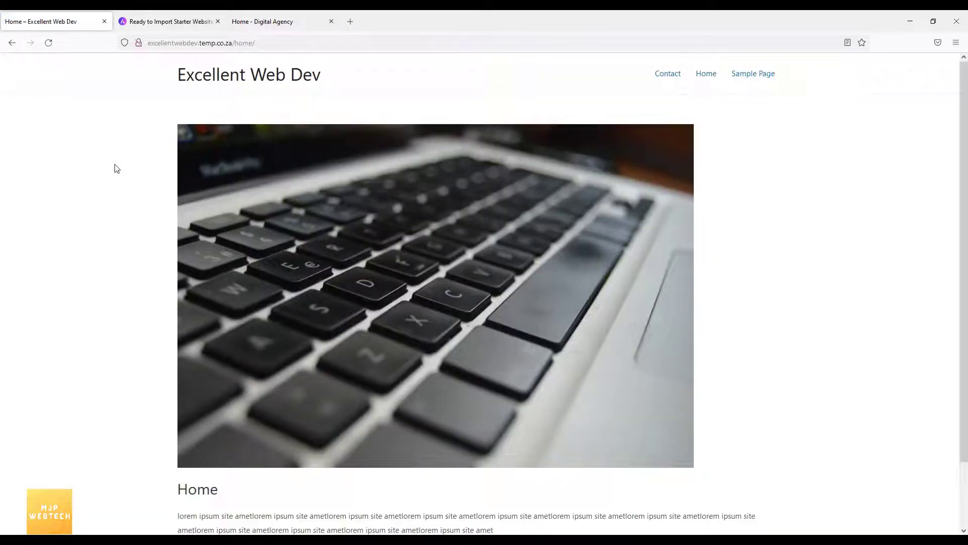
pyautogui.scroll(-3, 116, 172)
pyautogui.scroll(3, 146, 272)
pyautogui.click(748, 77)
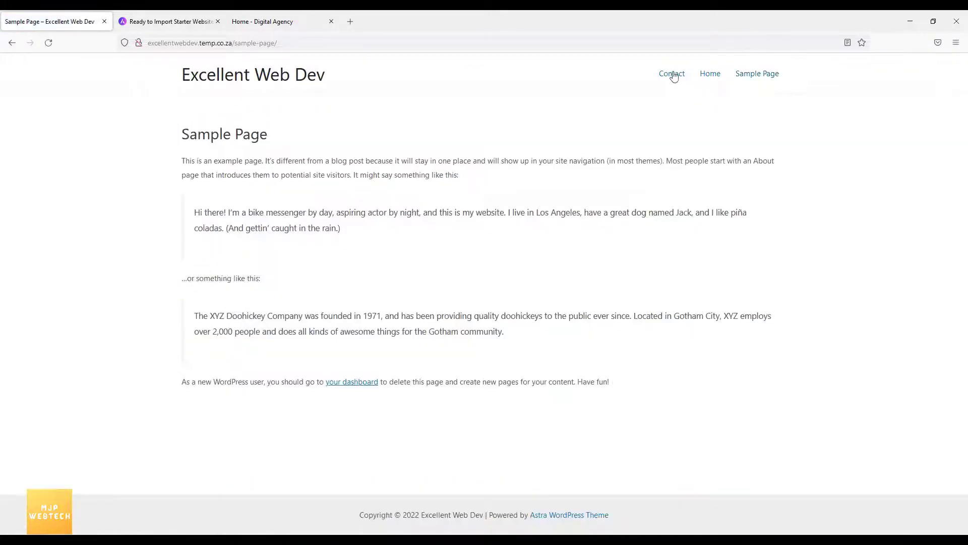
pyautogui.click(670, 76)
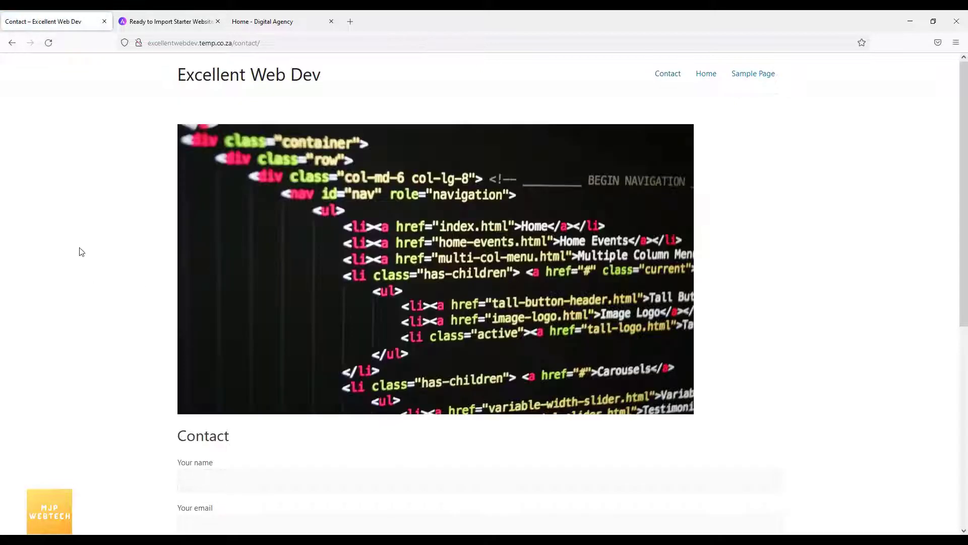
pyautogui.scroll(-5, 75, 284)
pyautogui.scroll(5, 75, 284)
pyautogui.click(706, 74)
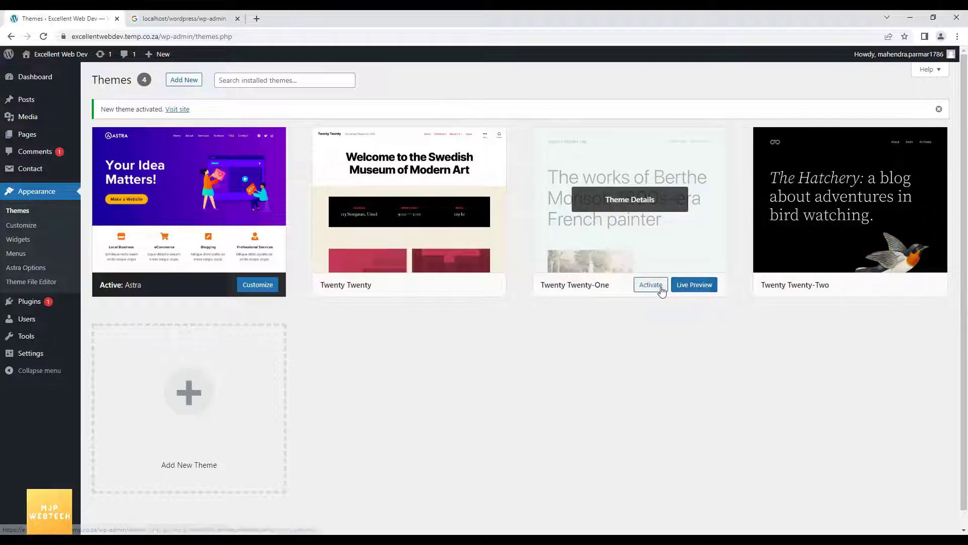
# Step: Switch to the WordPress dashboard in Chrome and delete the Twenty Twenty-One theme after viewing its details
pyautogui.click(700, 203)
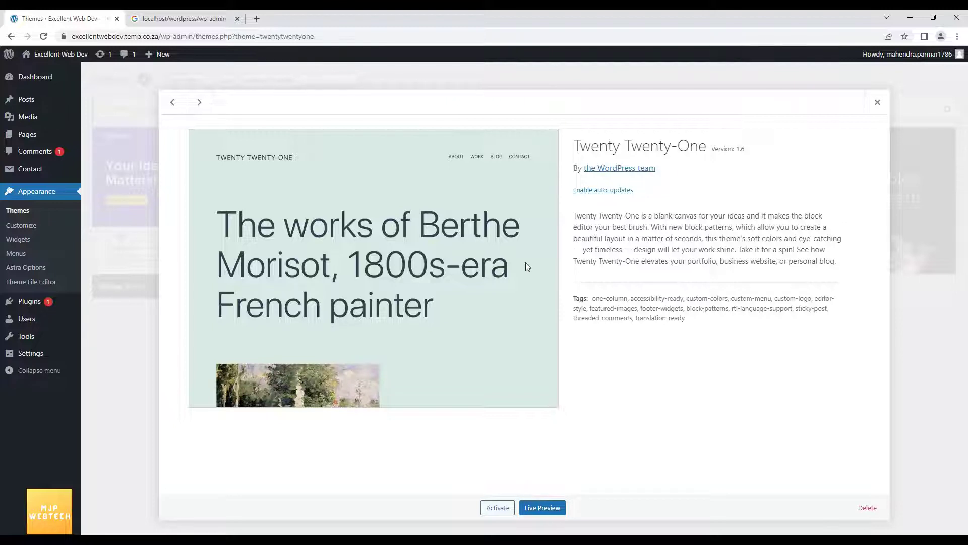
pyautogui.click(876, 101)
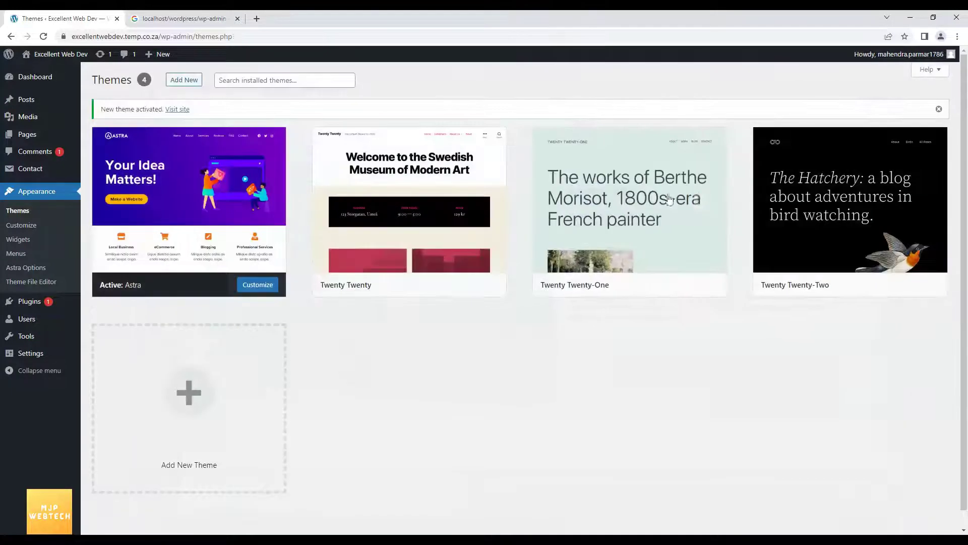
pyautogui.click(637, 196)
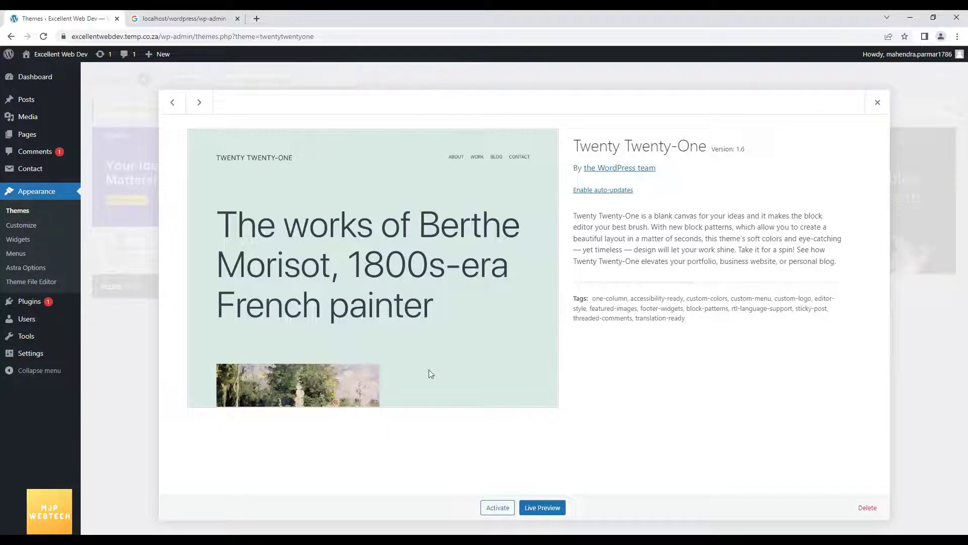
pyautogui.click(872, 510)
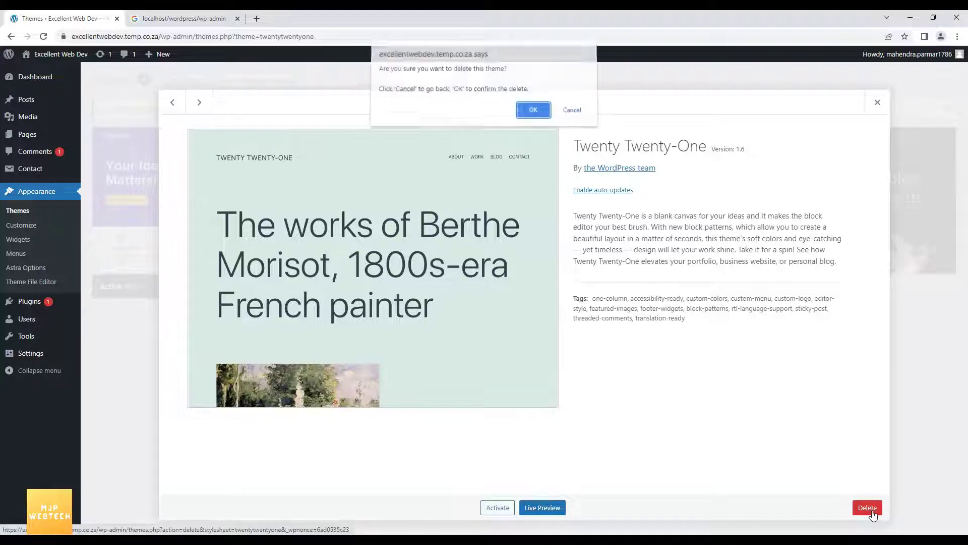
pyautogui.click(534, 114)
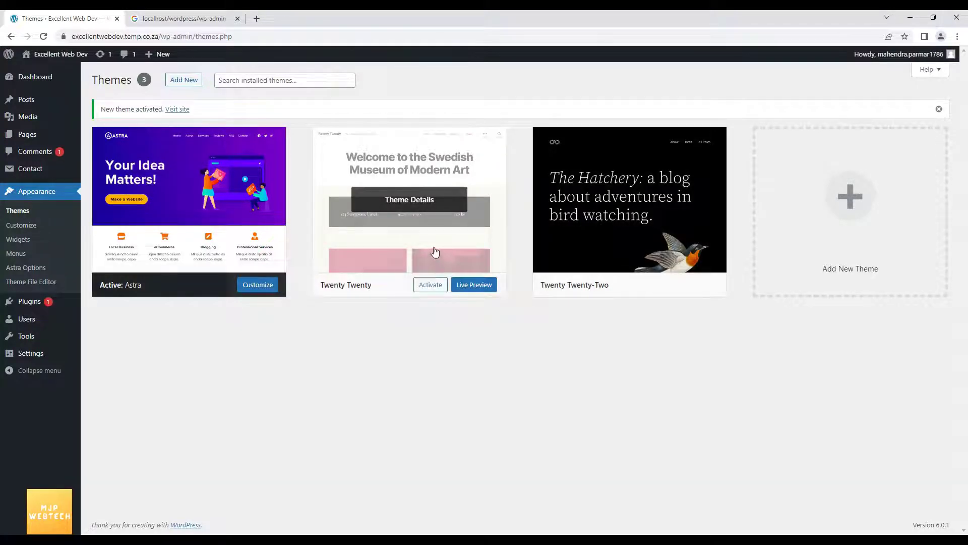
# Step: Delete the Twenty Twenty theme from the installed themes and confirm its removal
pyautogui.click(427, 202)
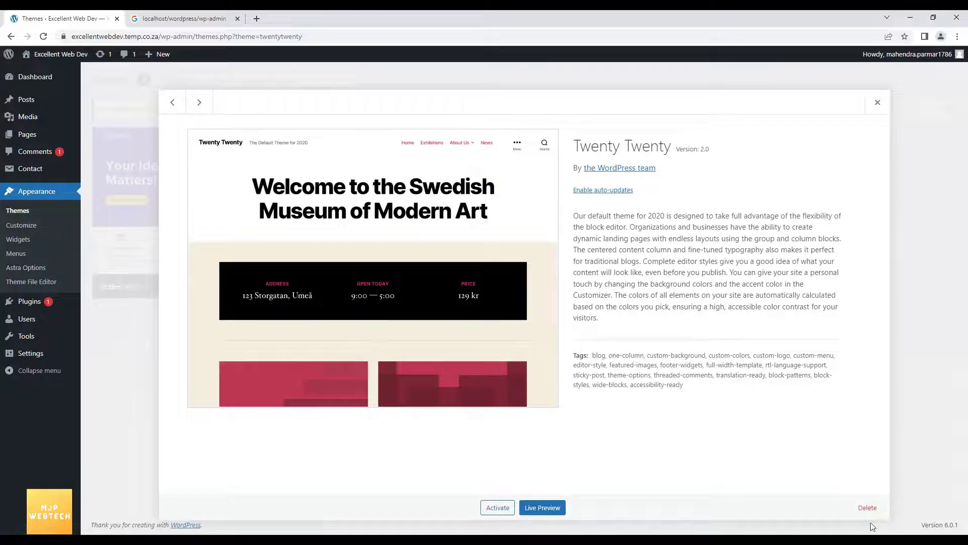
pyautogui.click(868, 508)
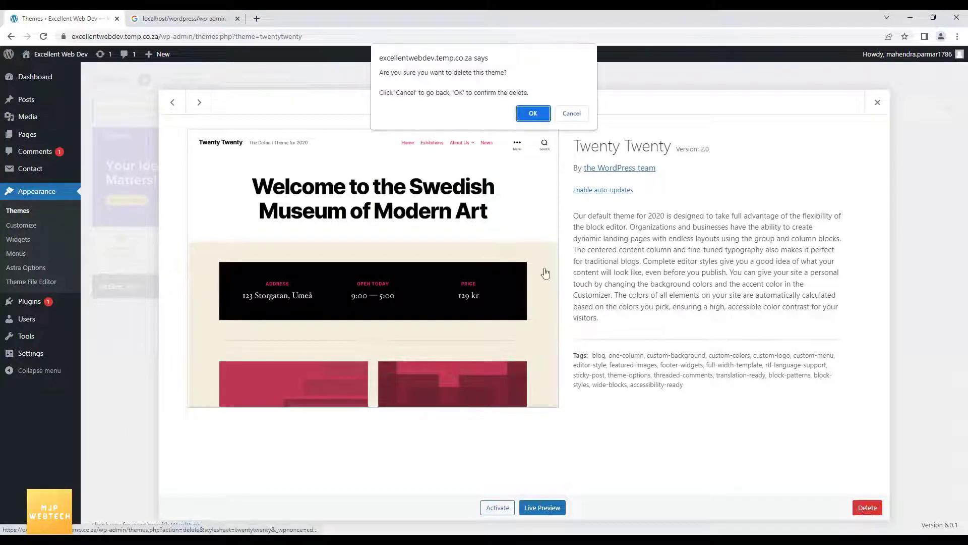
pyautogui.click(533, 113)
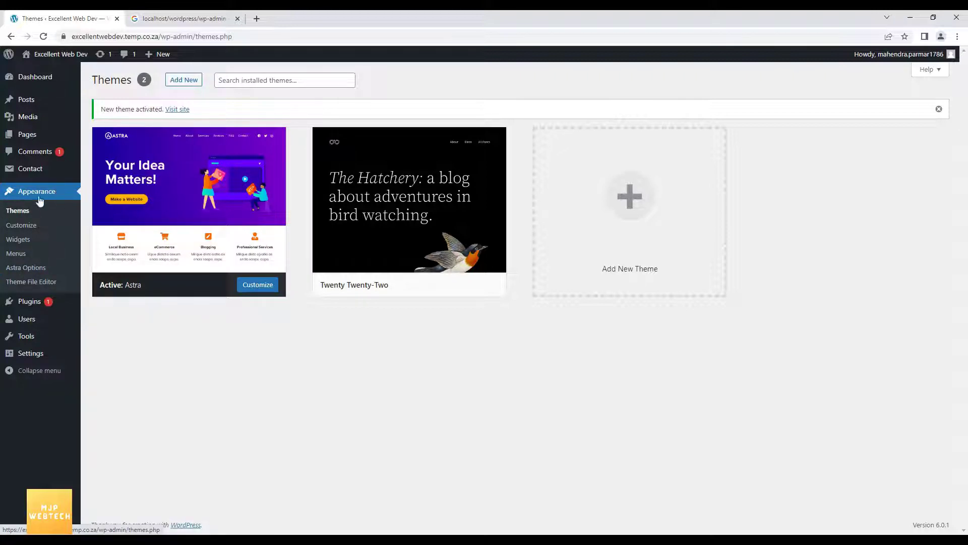
# Step: Open the Astra Options page and examine the customizer links, Astra Pro options and starter templates it offers
pyautogui.click(28, 269)
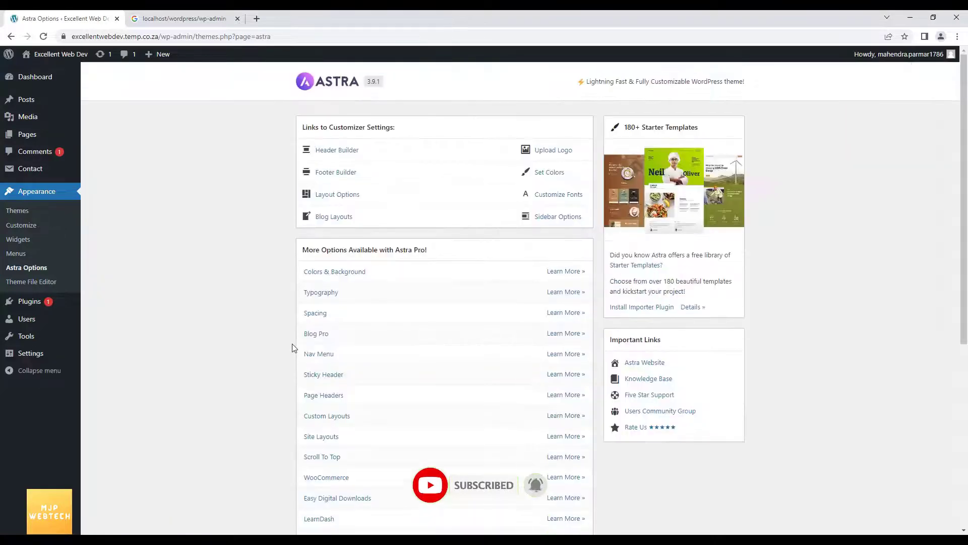
pyautogui.scroll(-6, 200, 339)
pyautogui.scroll(6, 200, 339)
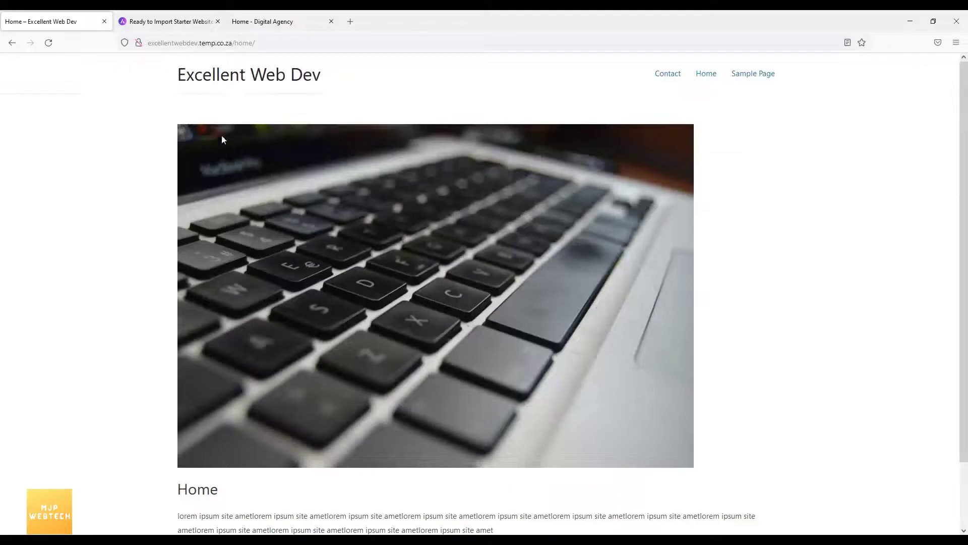
# Step: Switch to the Digital Agency demo in Firefox and review the layout of its home page
pyautogui.click(240, 22)
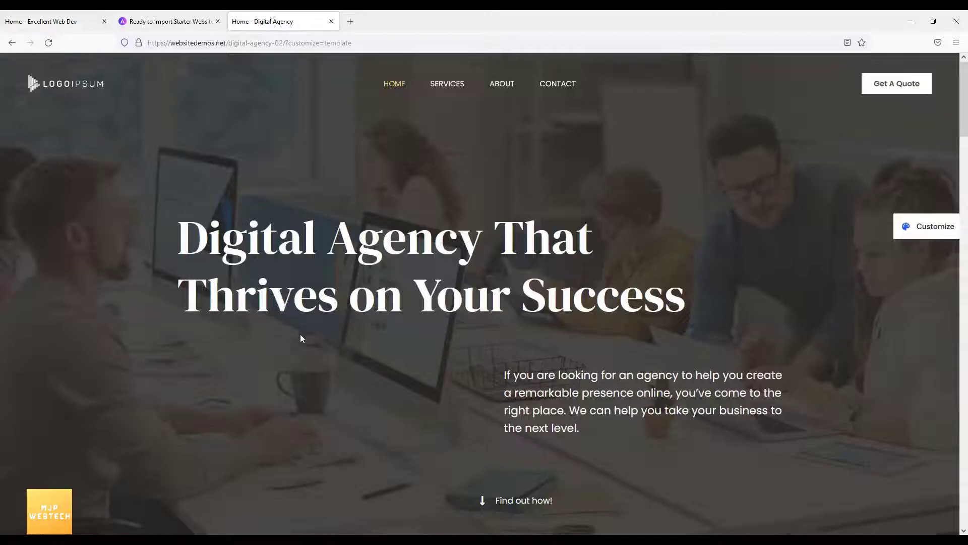
pyautogui.scroll(-15, 313, 348)
pyautogui.scroll(-15, 324, 362)
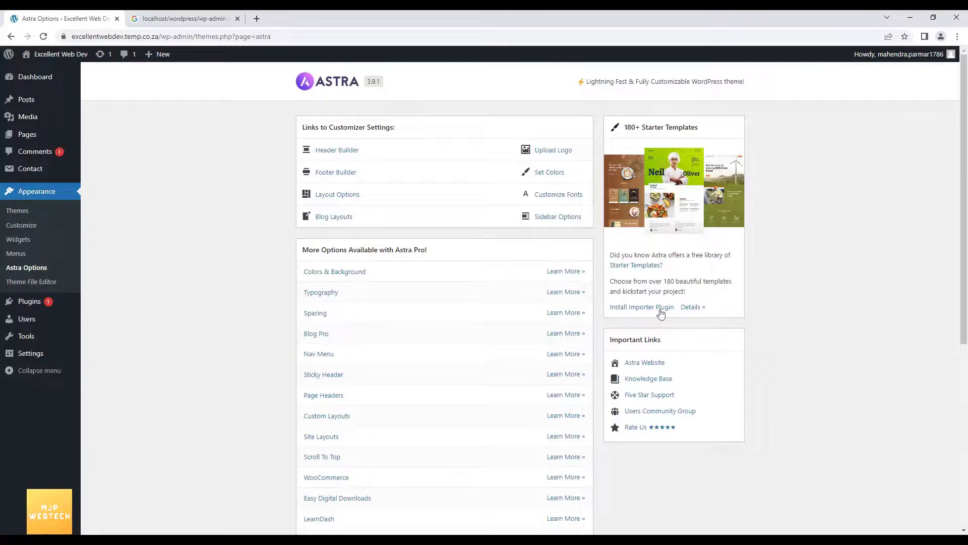
# Step: Return to Astra Options in Chrome, open the Starter Templates library, and examine the free and premium Elementor website templates
pyautogui.click(646, 270)
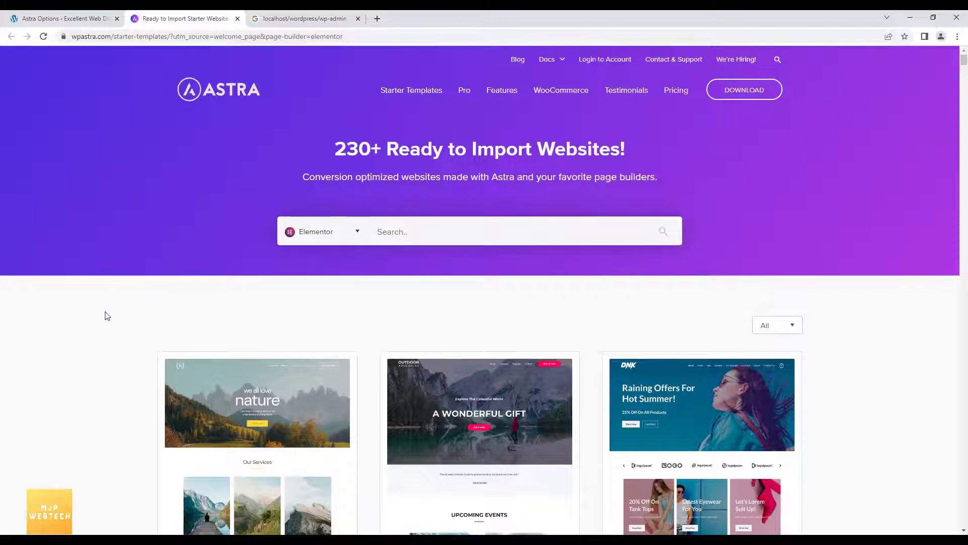
pyautogui.scroll(-6, 108, 316)
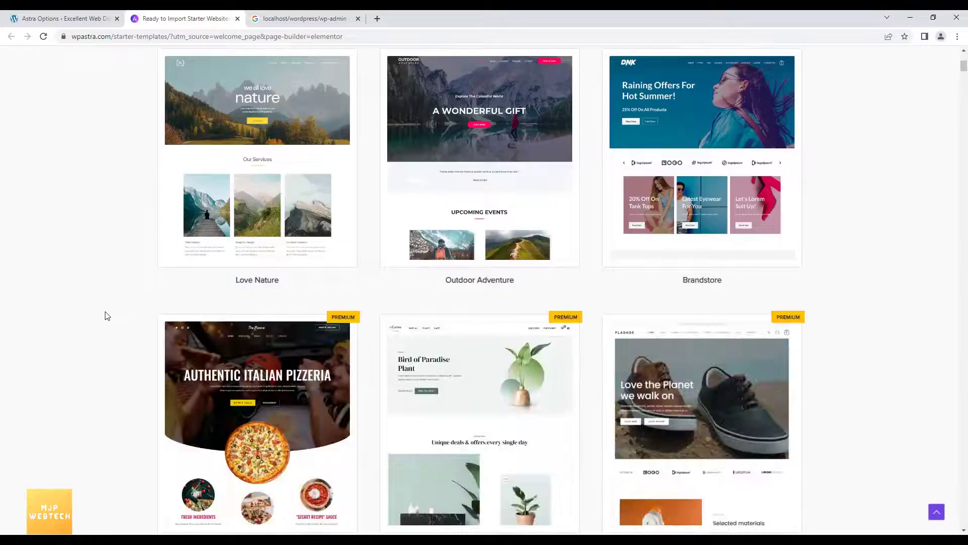
pyautogui.scroll(-7, 107, 316)
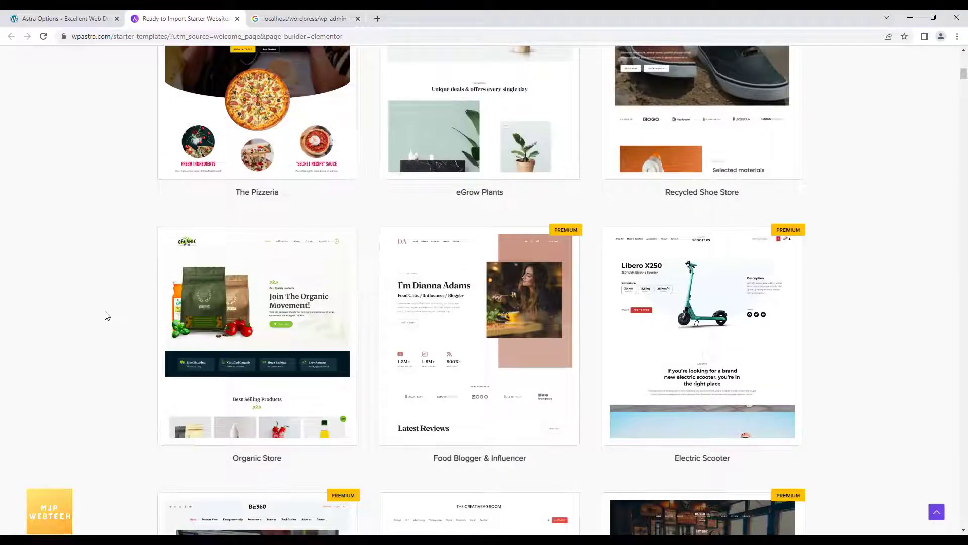
pyautogui.scroll(13, 107, 316)
pyautogui.scroll(-6, 108, 316)
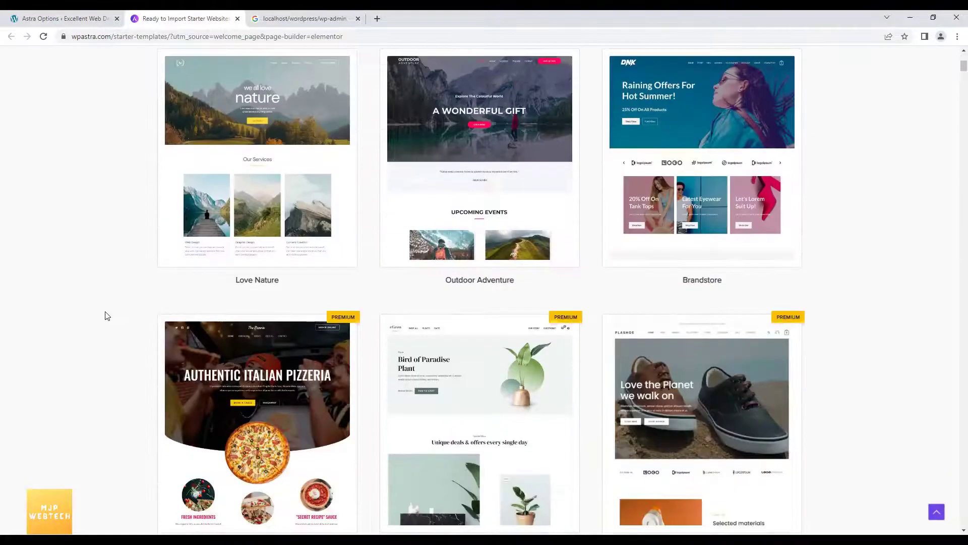
pyautogui.scroll(4, 108, 315)
pyautogui.scroll(-3, 108, 316)
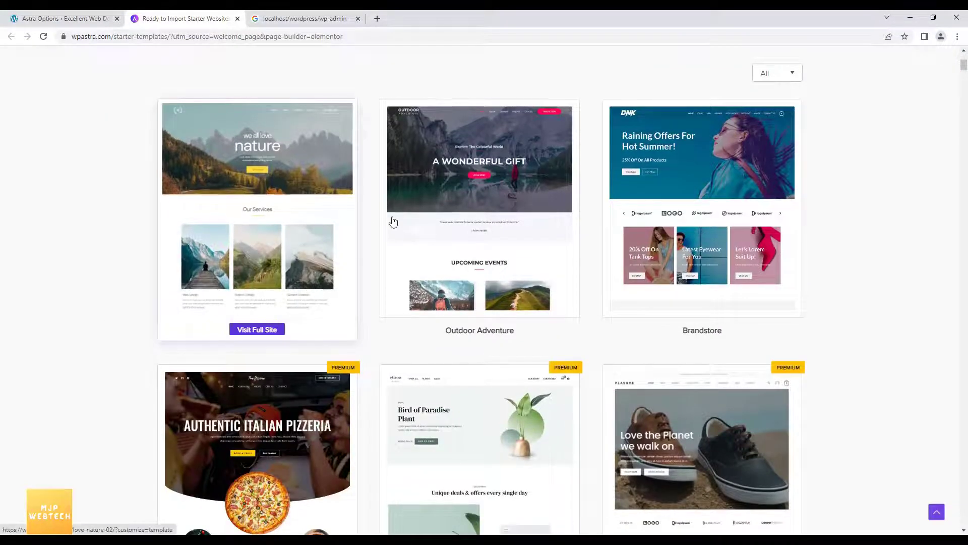
pyautogui.scroll(-1, 441, 240)
pyautogui.scroll(-20, 135, 296)
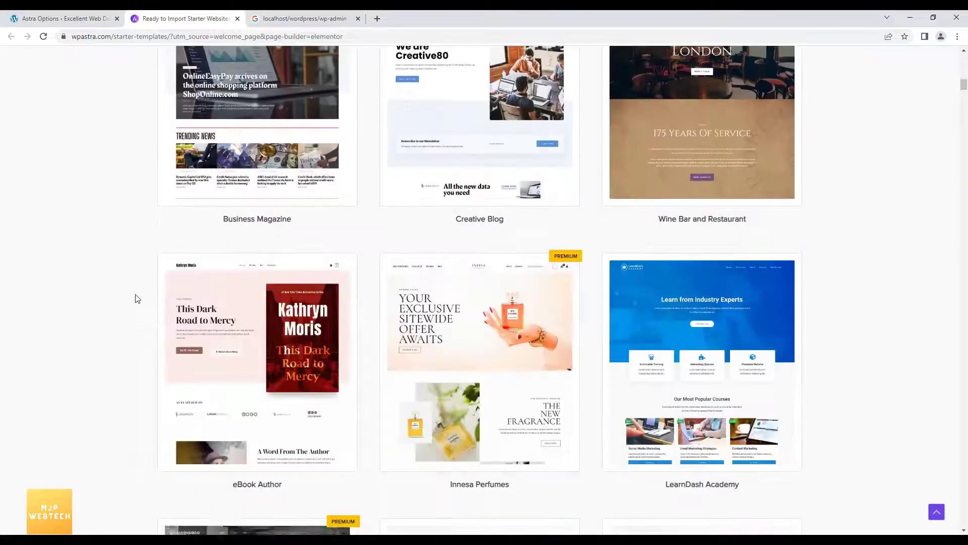
pyautogui.scroll(-7, 135, 298)
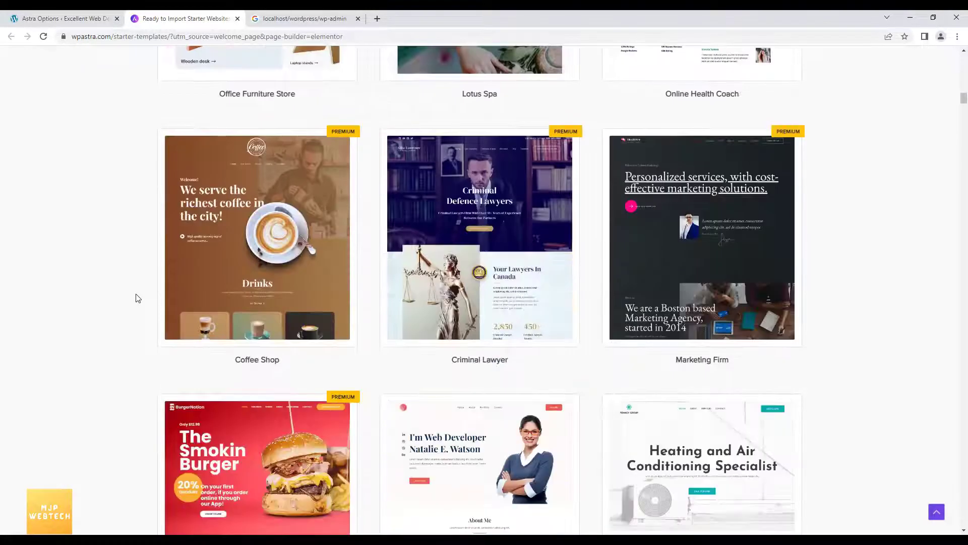
pyautogui.scroll(-8, 147, 308)
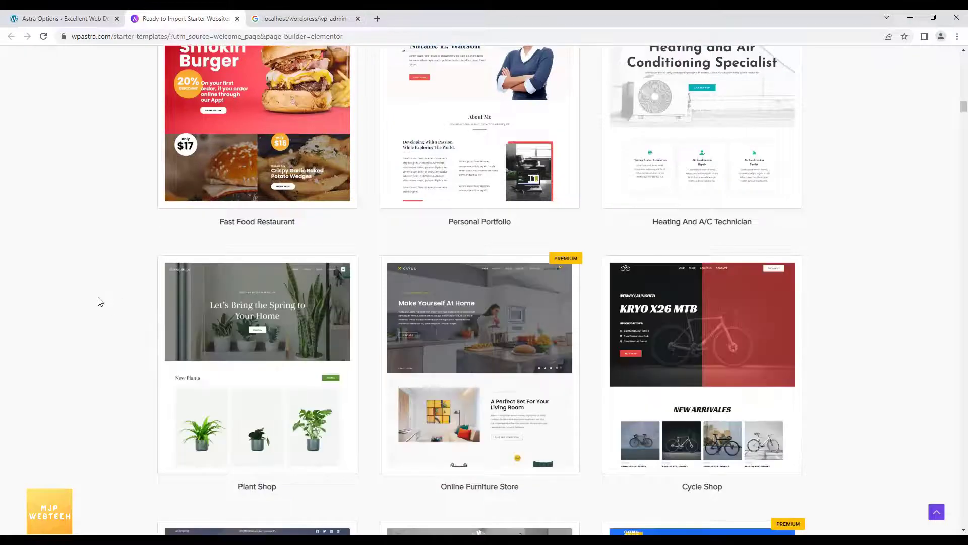
pyautogui.scroll(-6, 98, 301)
pyautogui.scroll(-18, 99, 301)
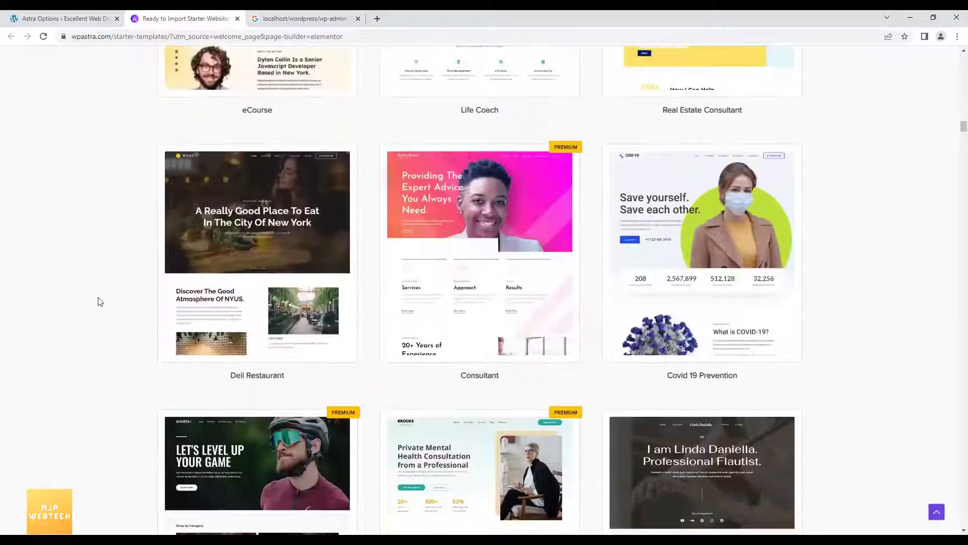
pyautogui.scroll(-13, 98, 301)
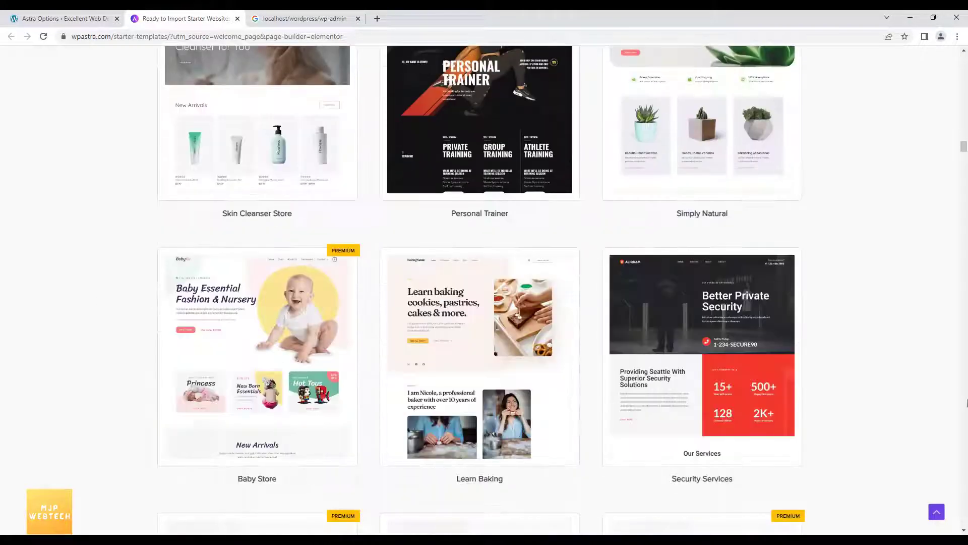
pyautogui.scroll(-6, 253, 353)
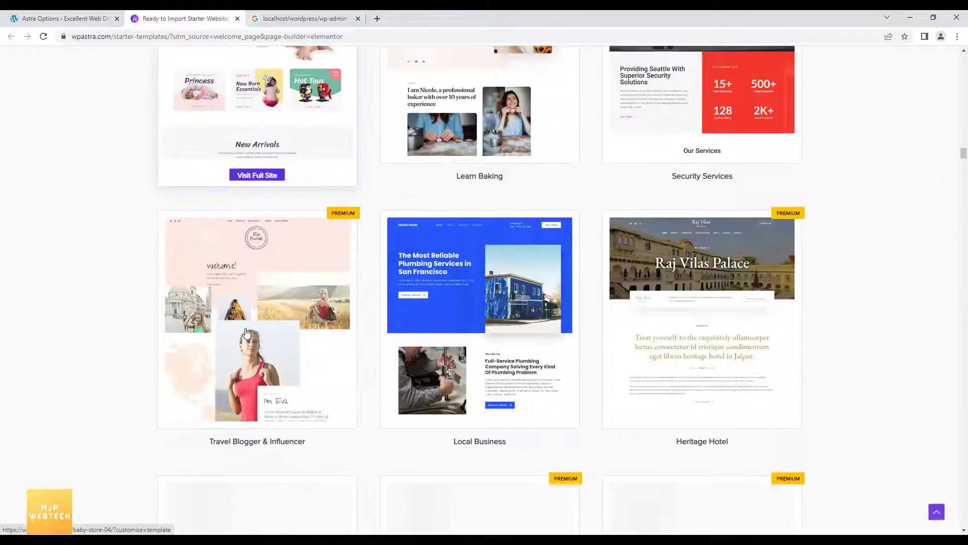
pyautogui.scroll(-7, 248, 337)
pyautogui.scroll(-14, 249, 337)
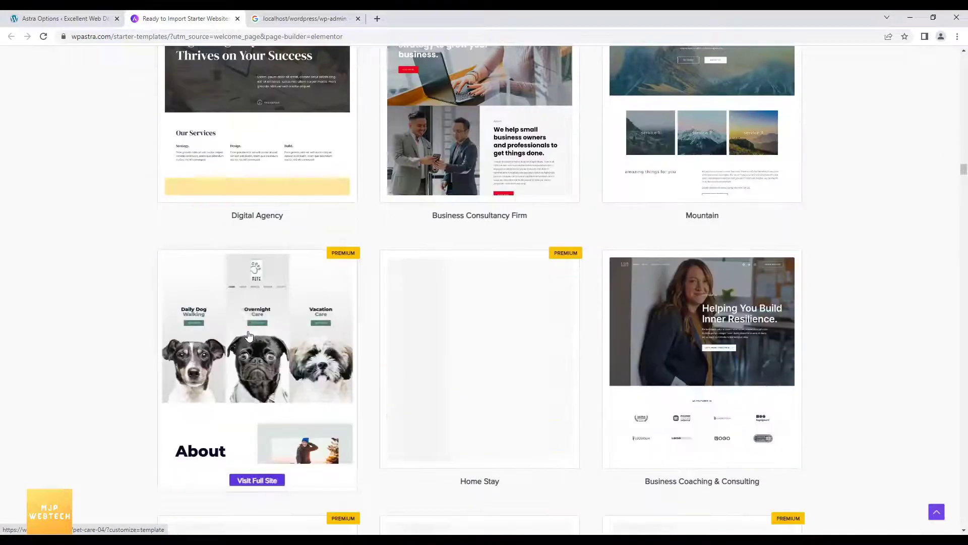
pyautogui.scroll(-6, 249, 336)
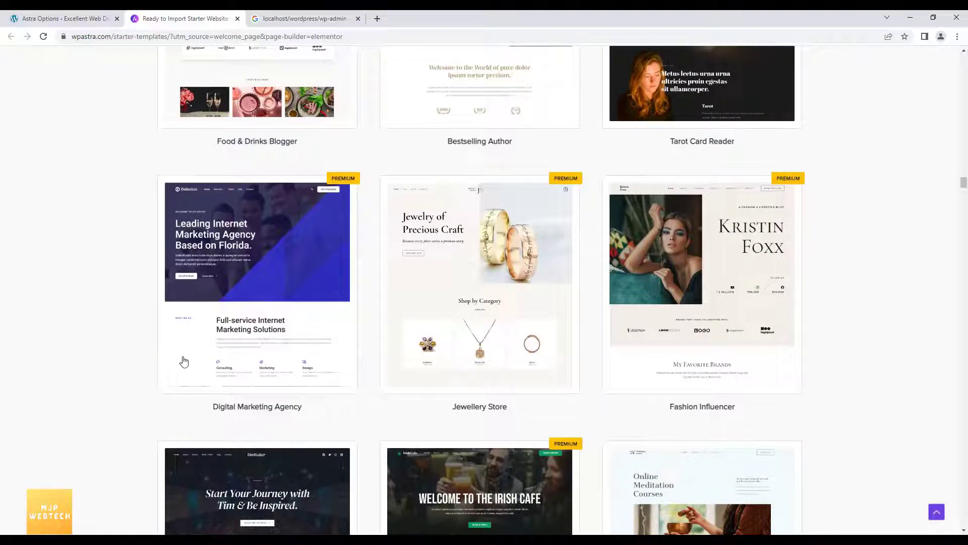
pyautogui.scroll(-7, 177, 363)
pyautogui.scroll(-4, 175, 365)
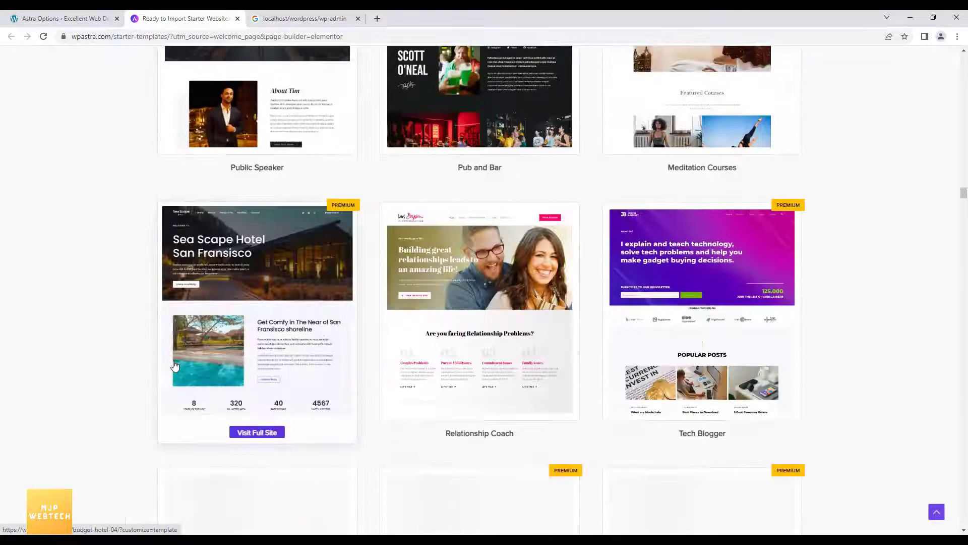
pyautogui.scroll(-7, 119, 373)
pyautogui.scroll(-6, 120, 373)
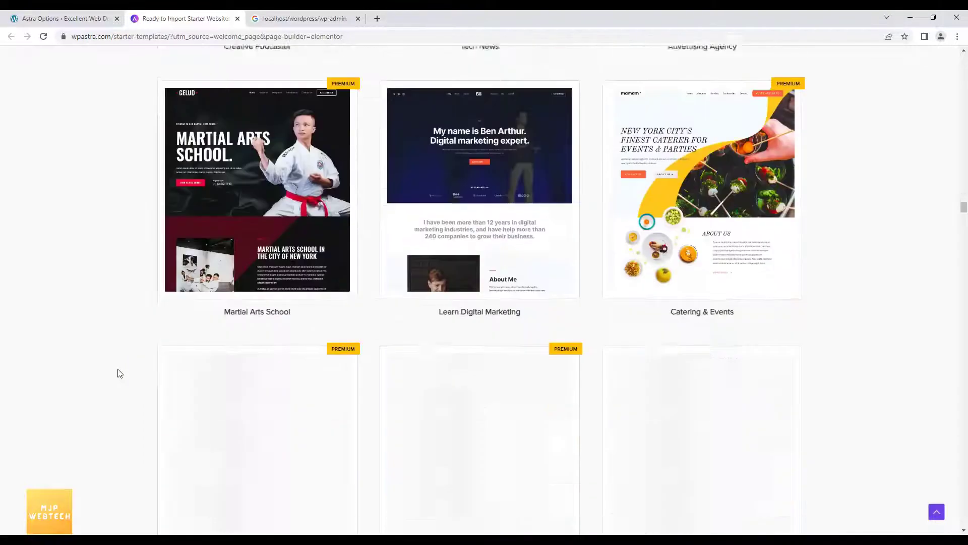
pyautogui.scroll(-12, 120, 373)
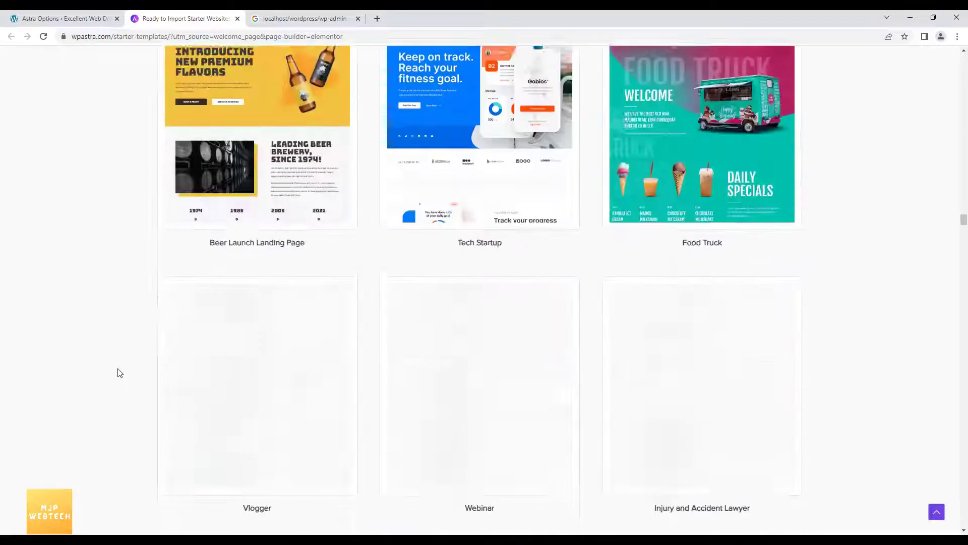
pyautogui.scroll(-6, 120, 373)
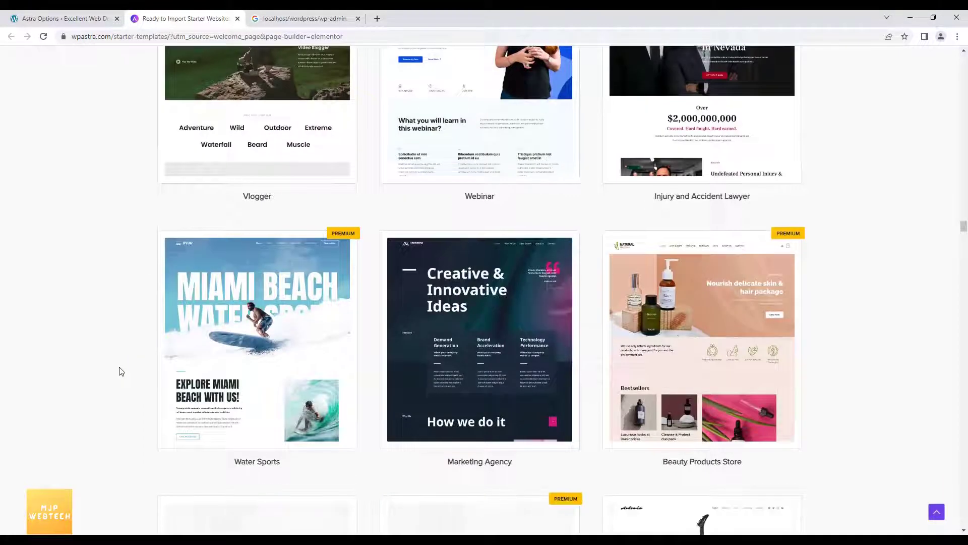
pyautogui.scroll(-6, 119, 371)
pyautogui.scroll(-5, 120, 372)
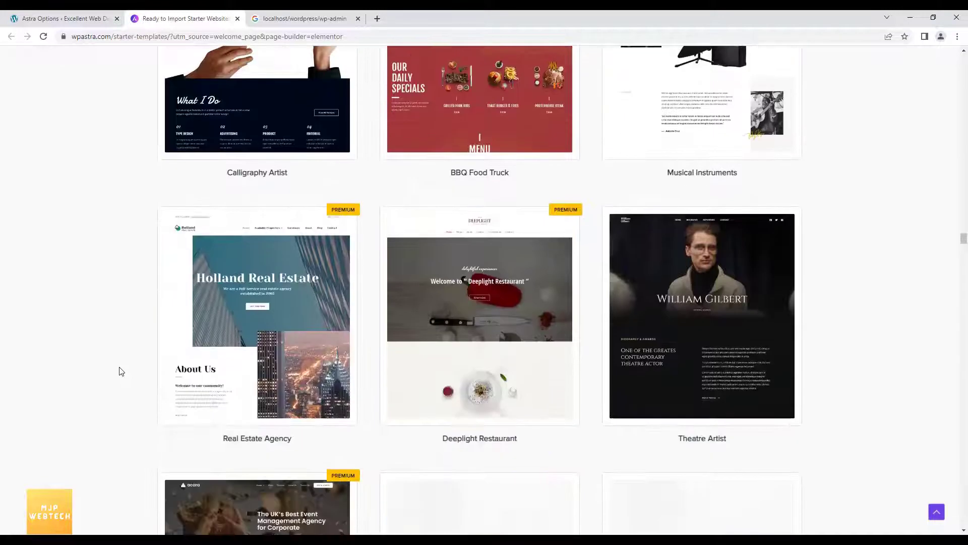
pyautogui.scroll(-7, 120, 371)
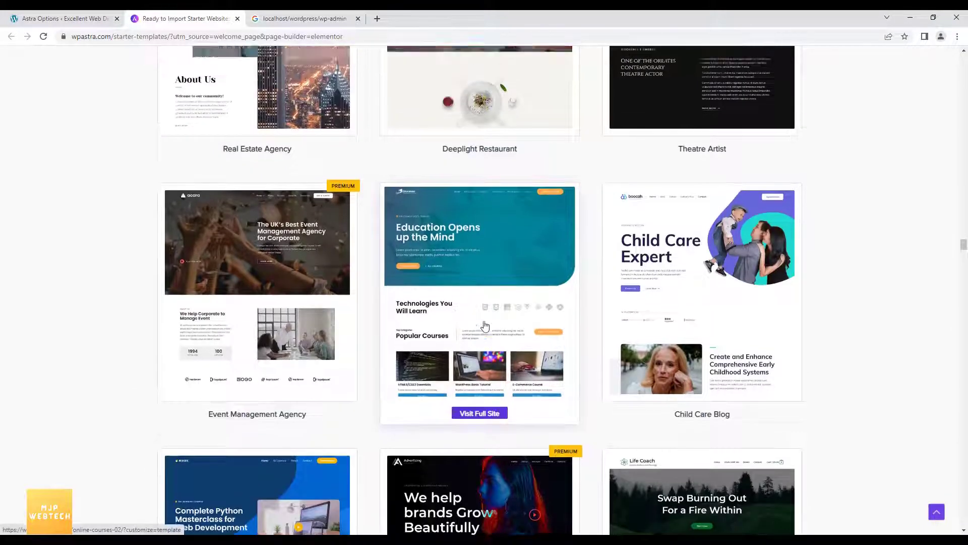
# Step: Search the Astra starter template library for "Digital Agency" among the Elementor templates and locate the matching template
pyautogui.scroll(7, 485, 326)
pyautogui.moveTo(964, 244); pyautogui.dragTo(966, 56)
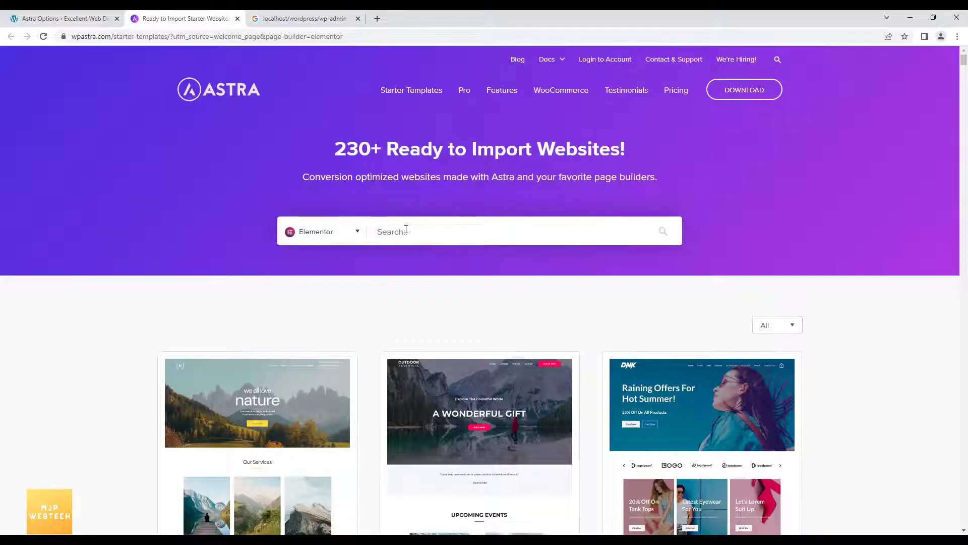
pyautogui.write('digitak')
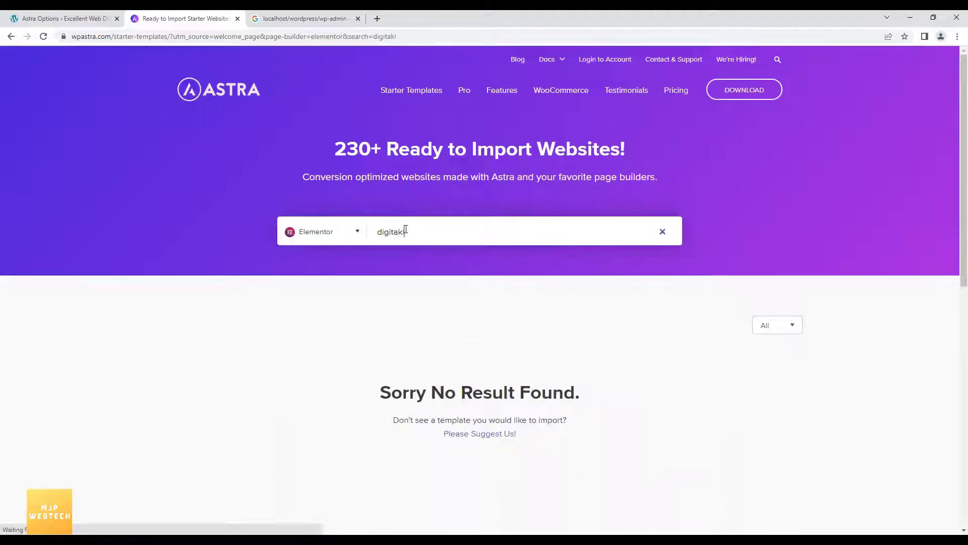
pyautogui.write('l')
pyautogui.press('BackSpace')
pyautogui.write('l')
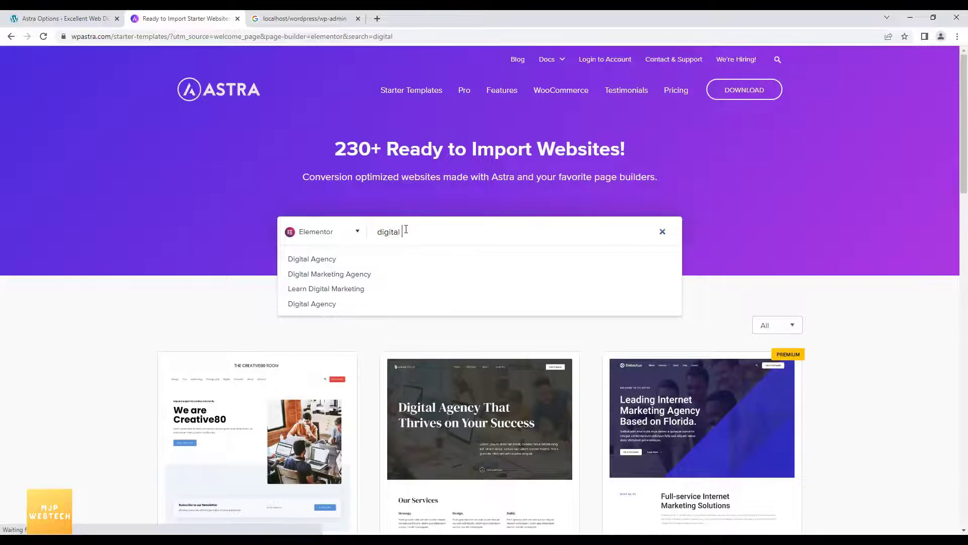
pyautogui.write(' a')
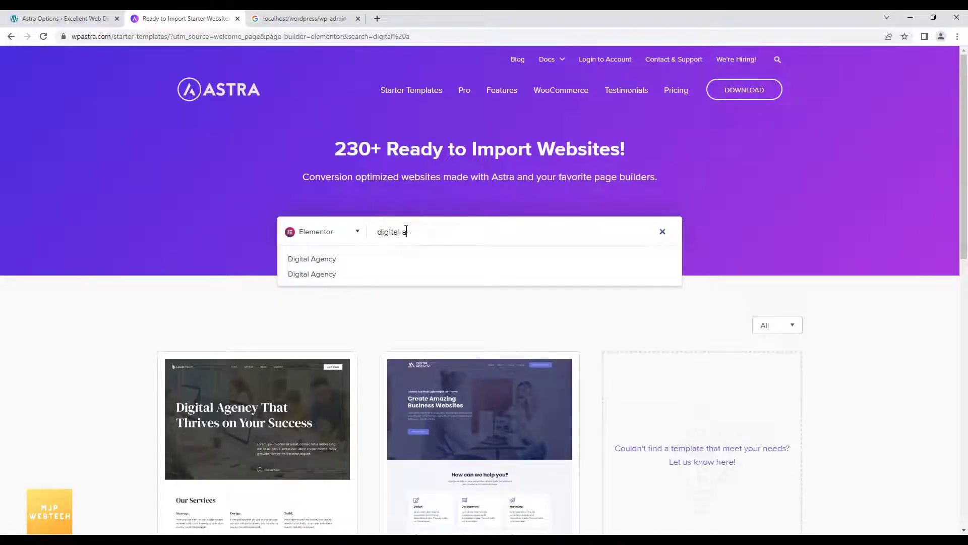
pyautogui.click(316, 259)
pyautogui.scroll(-2, 116, 326)
pyautogui.moveTo(232, 328)
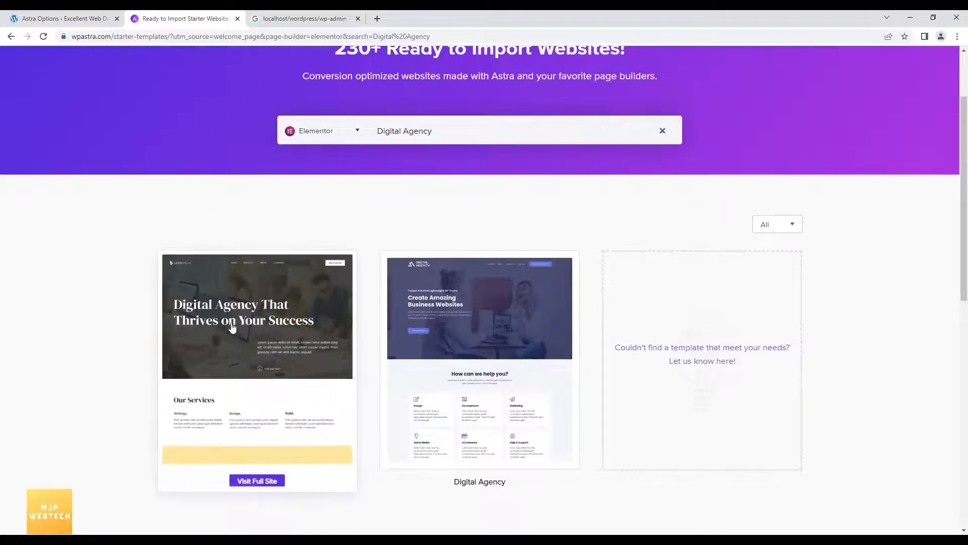
# Step: Open the full demo site of the first Digital Agency template and review its home page sections
pyautogui.click(258, 481)
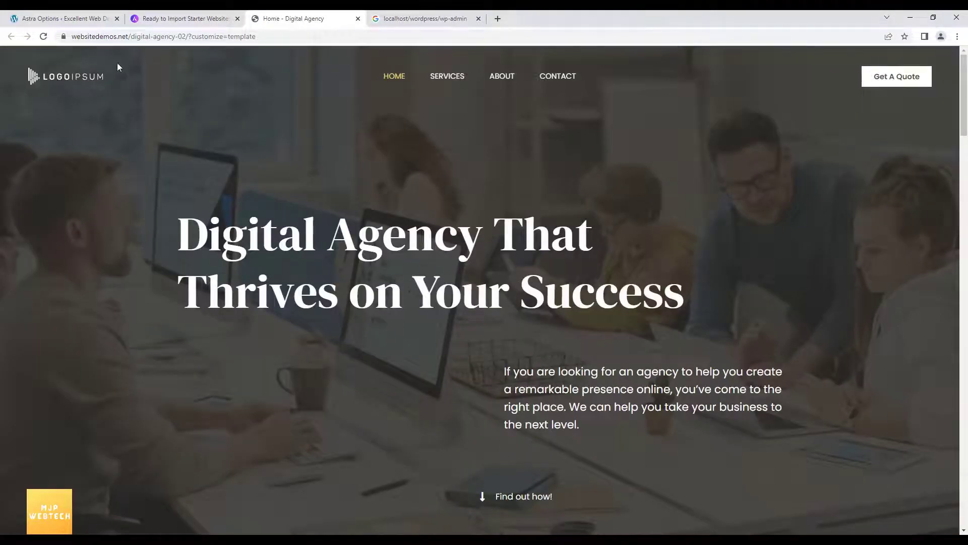
pyautogui.scroll(-20, 136, 257)
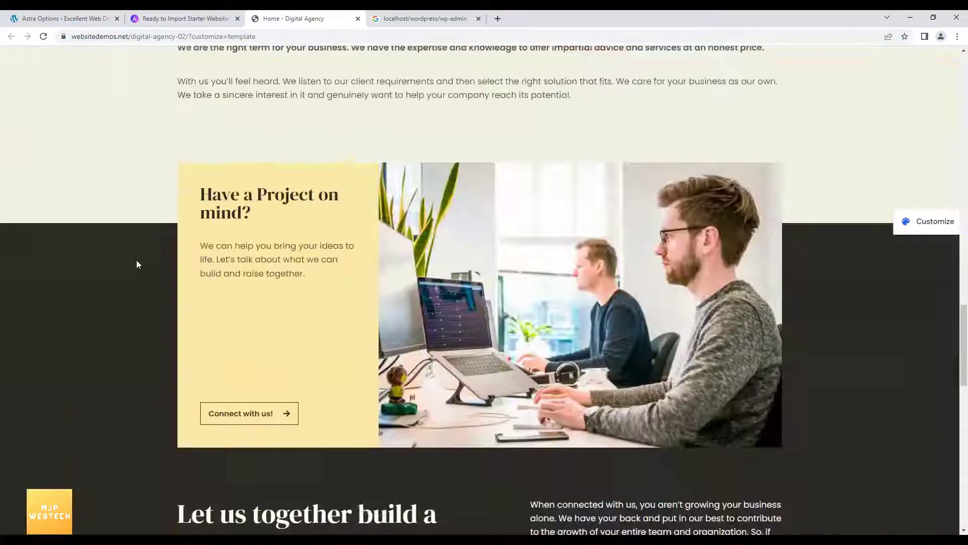
pyautogui.scroll(-15, 136, 264)
pyautogui.scroll(20, 137, 265)
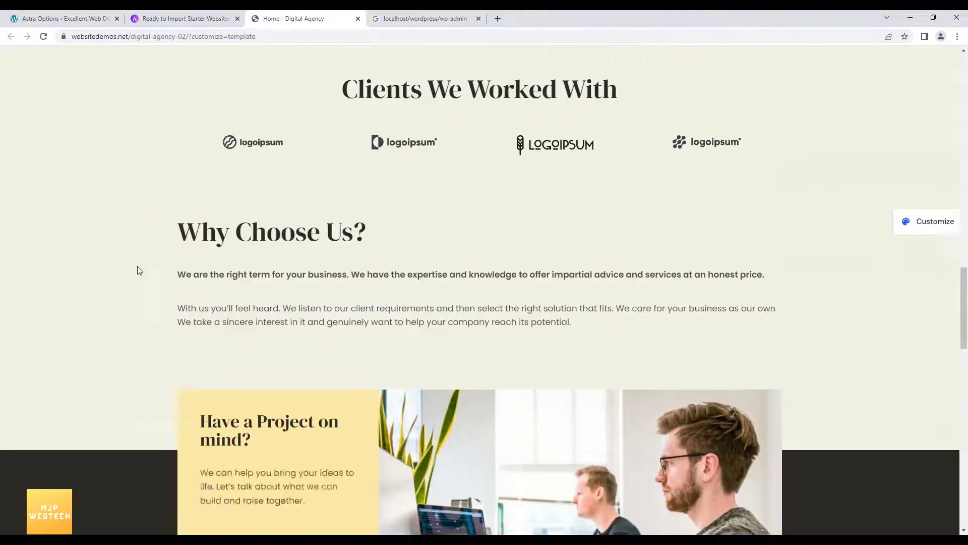
# Step: Return to the Astra Options page and install the starter templates importer plugin
pyautogui.click(74, 15)
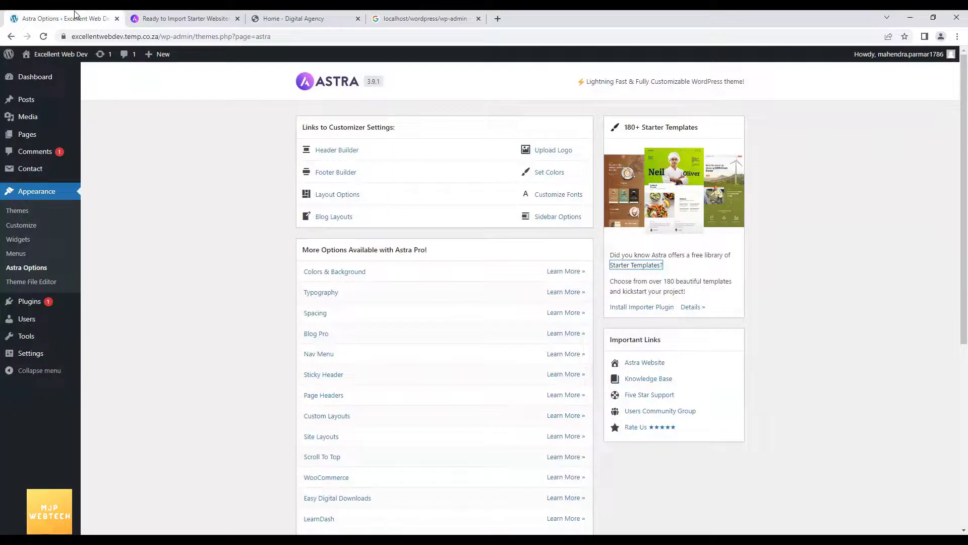
pyautogui.click(641, 310)
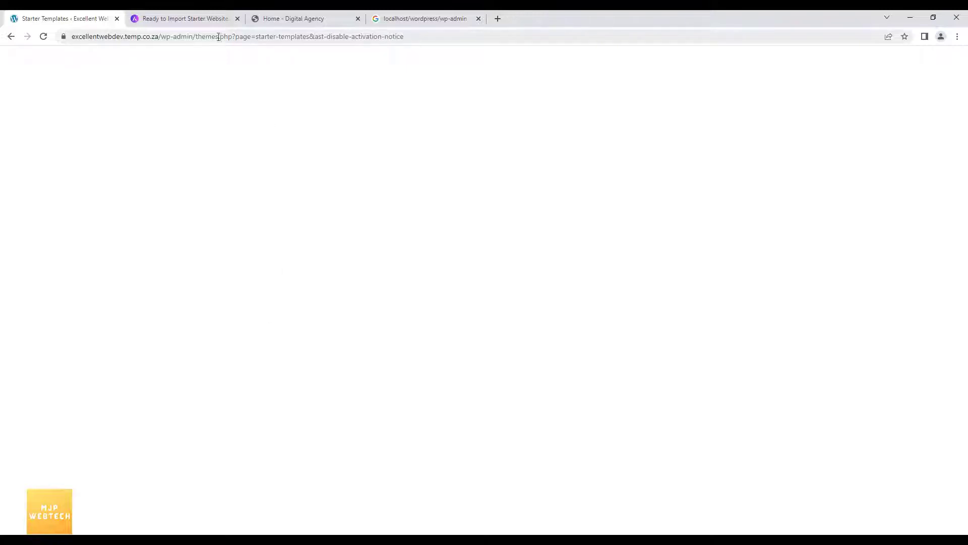
# Step: Open the WordPress dashboard in a new tab using the excellentwebdev.temp.co.za/wp-admin address, and check the original Starter Templates tab
pyautogui.moveTo(196, 36); pyautogui.dragTo(32, 37)
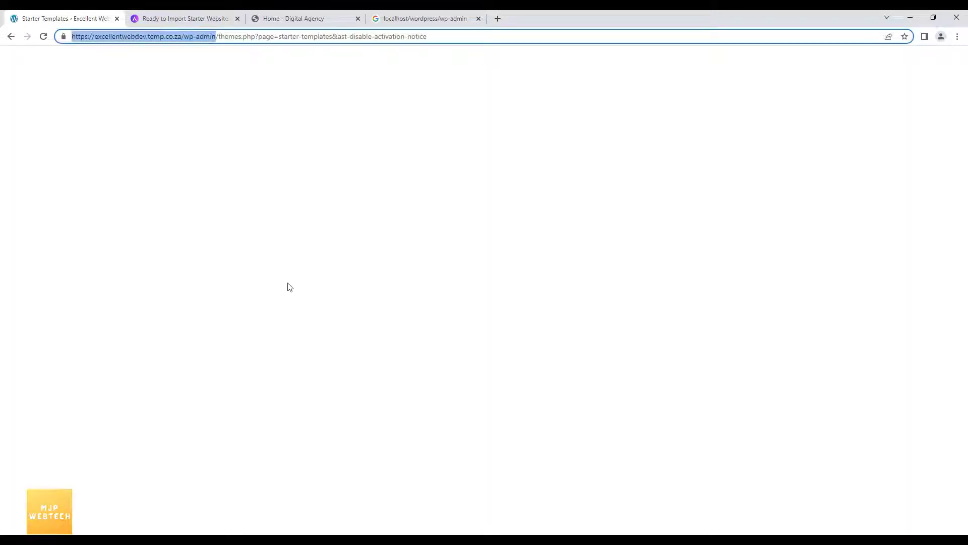
pyautogui.hotkey('ctrl', 'c')
pyautogui.hotkey('ctrl', 't')
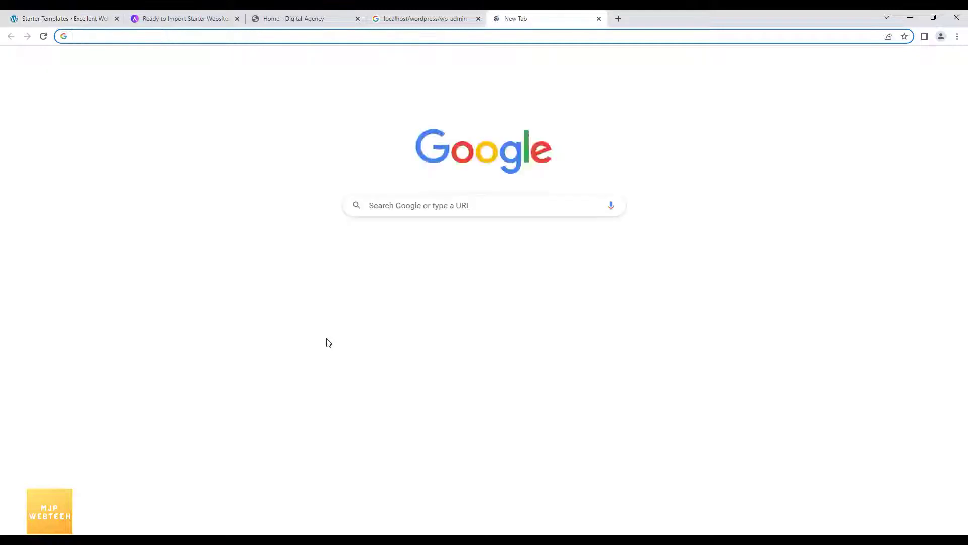
pyautogui.hotkey('ctrl', 'v')
pyautogui.press('Return')
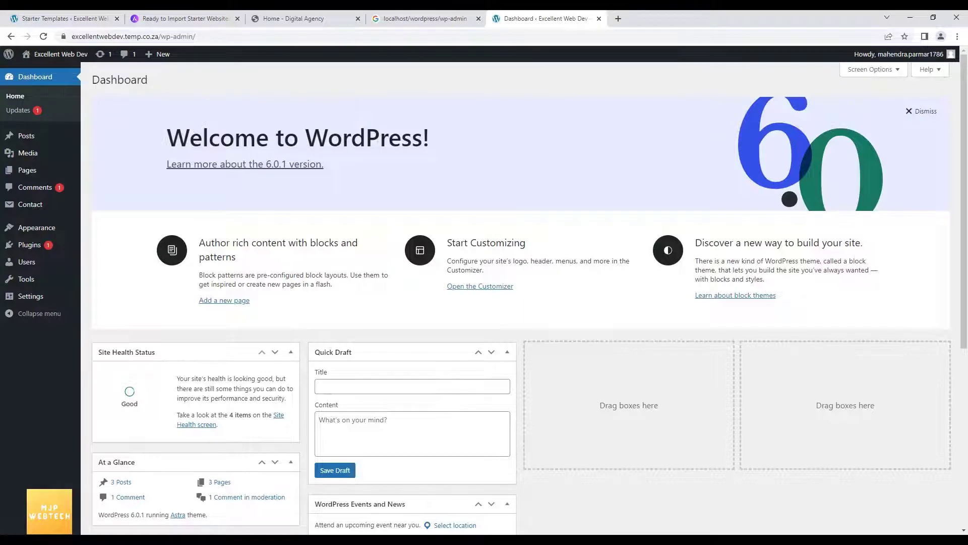
pyautogui.click(98, 15)
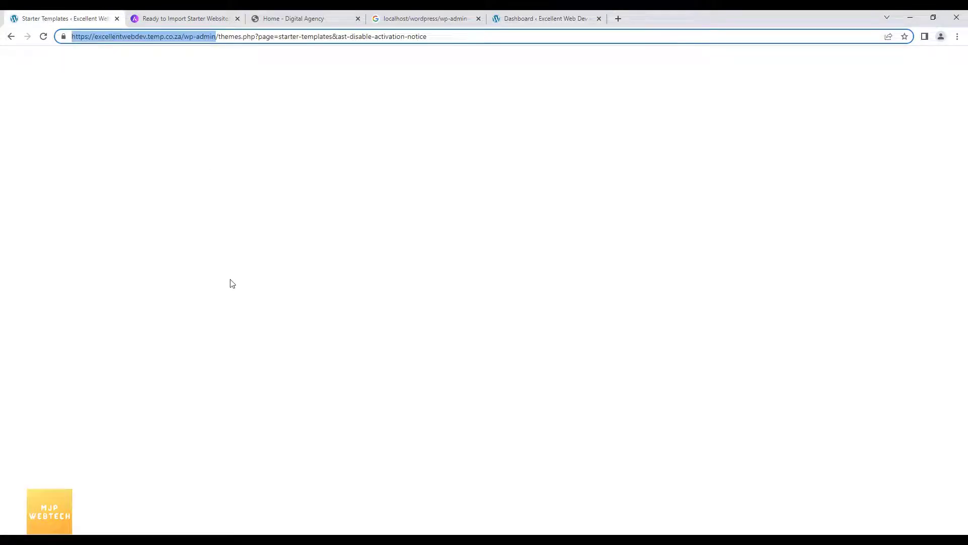
pyautogui.click(523, 15)
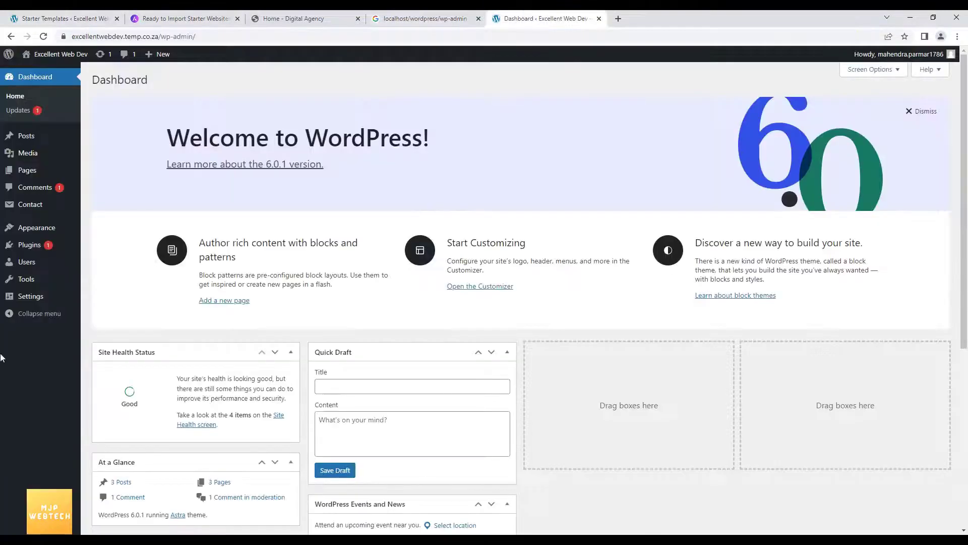
# Step: Open the Starter Templates page, dismiss the webcam notification, and start building the website
pyautogui.moveTo(29, 230)
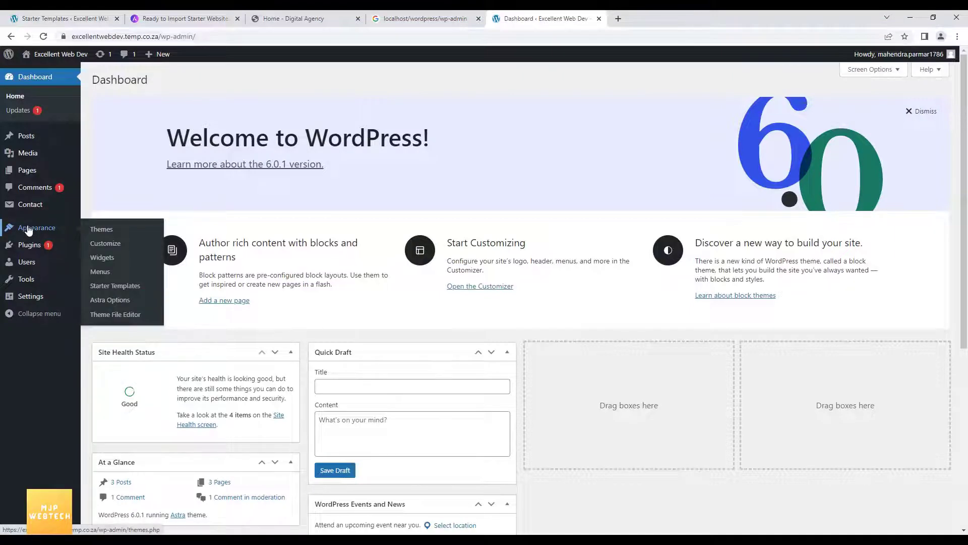
pyautogui.click(100, 288)
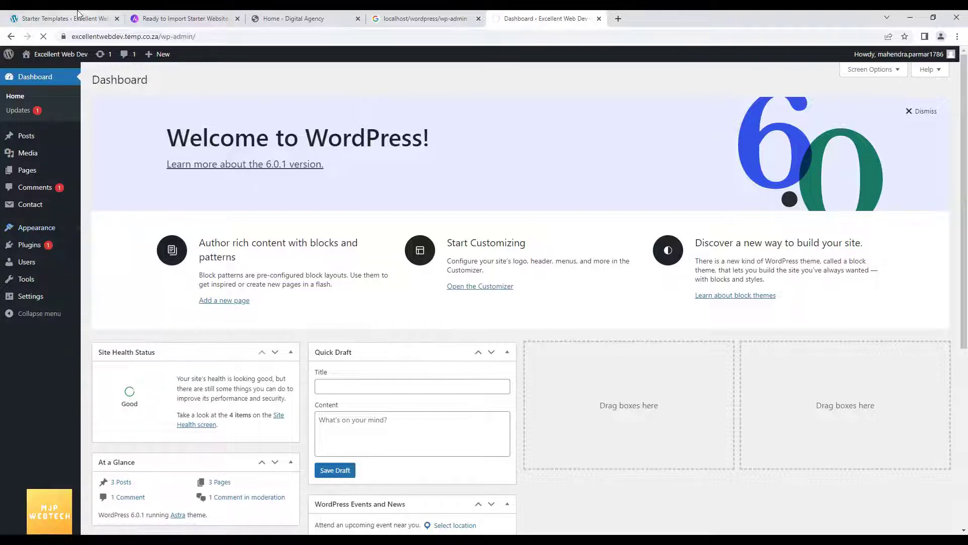
pyautogui.click(78, 15)
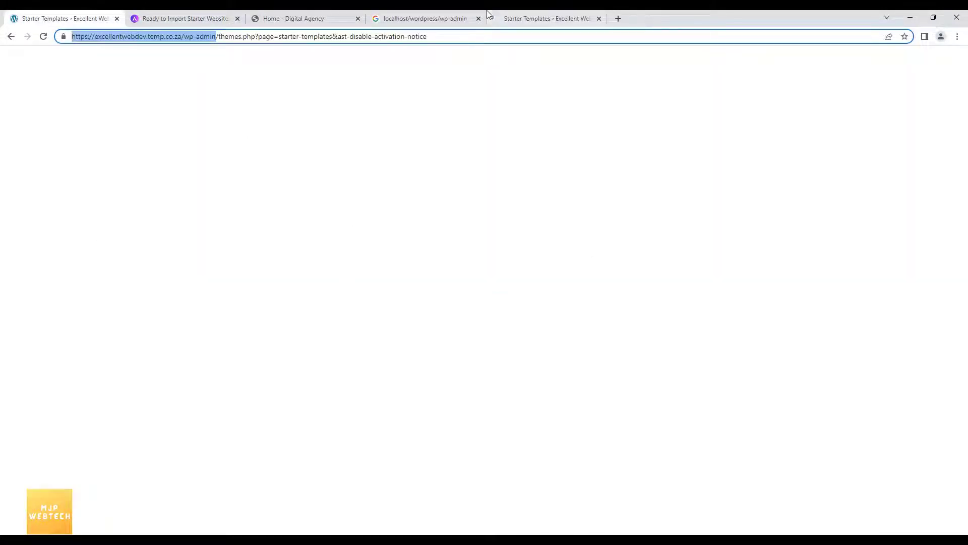
pyautogui.click(524, 18)
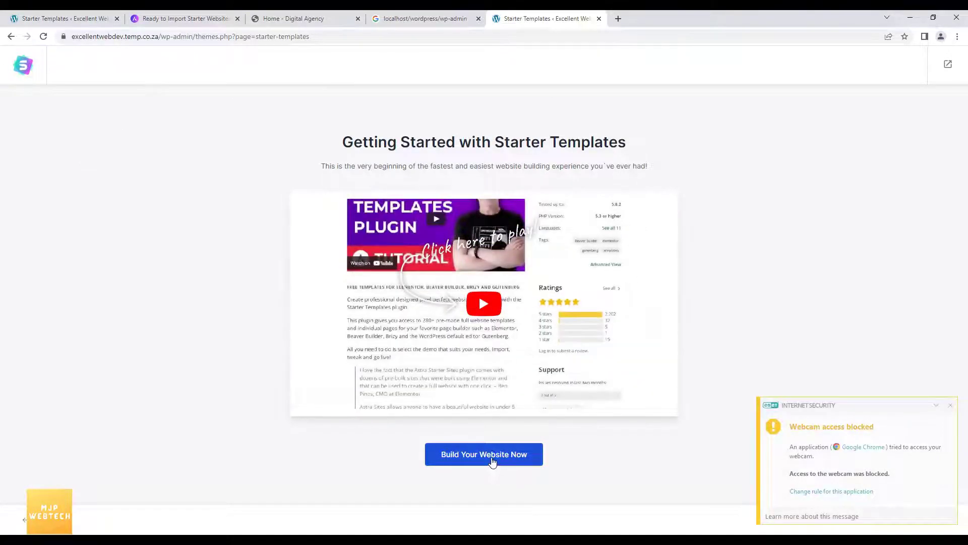
pyautogui.click(951, 405)
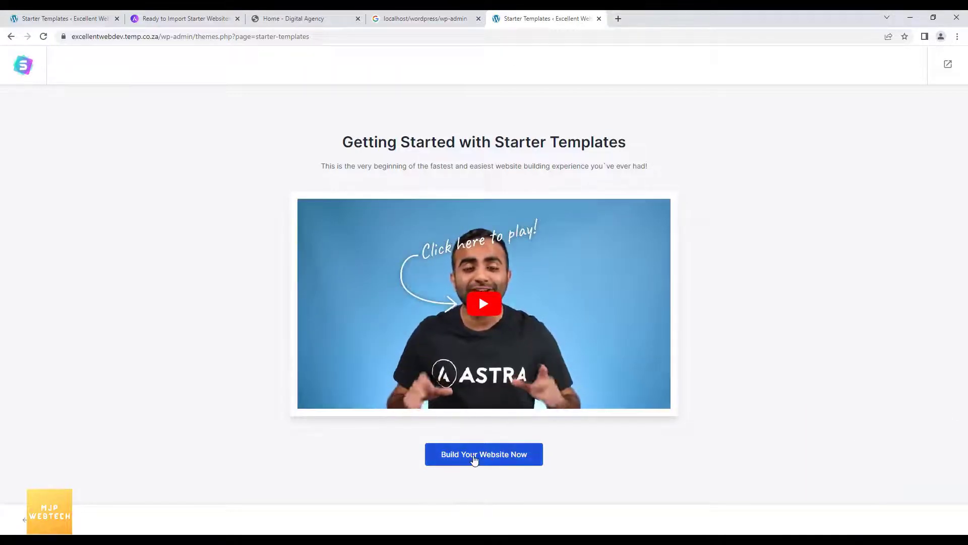
pyautogui.click(473, 460)
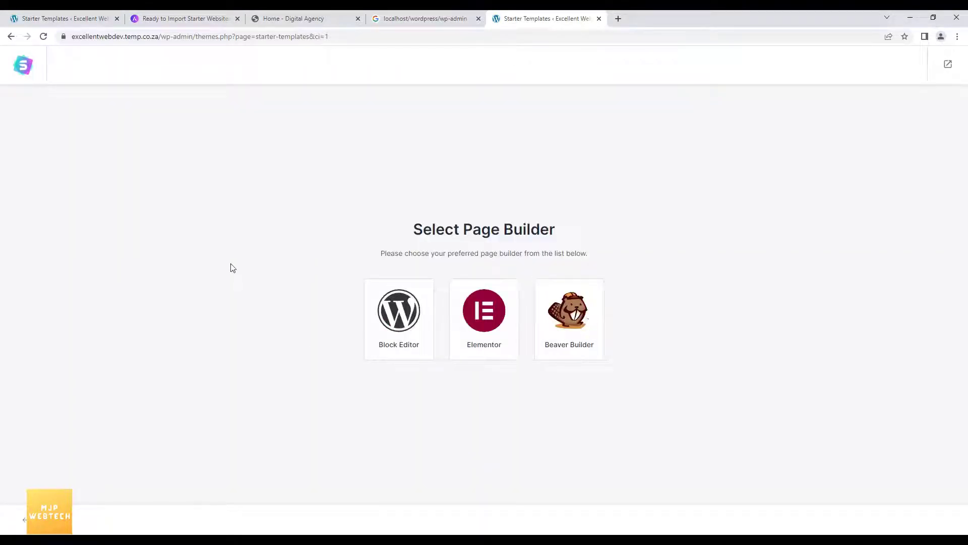
# Step: Leave the page builder selection and go back to the WordPress dashboard at excellentwebdev.temp.co.za/wp-admin/
pyautogui.click(11, 36)
pyautogui.click(11, 36)
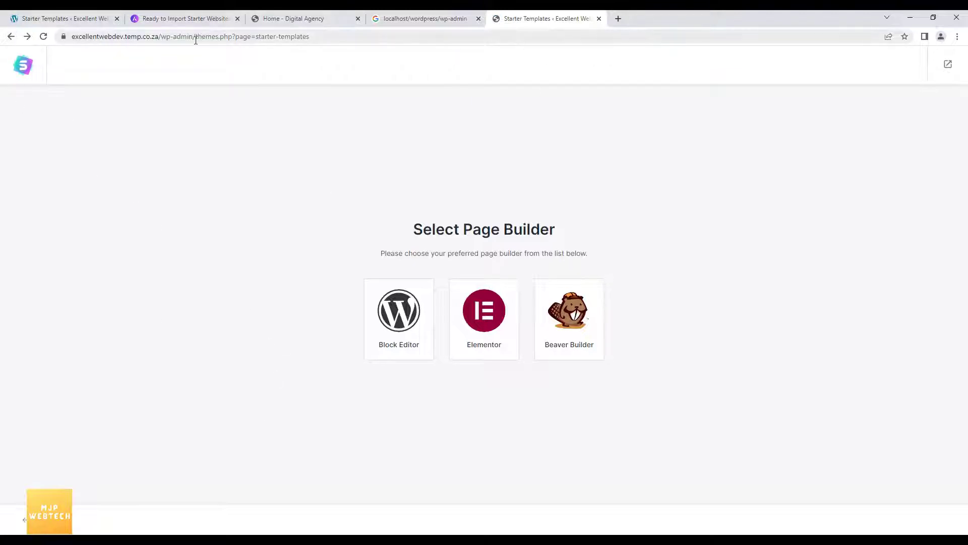
pyautogui.moveTo(196, 36); pyautogui.dragTo(813, 19)
pyautogui.press('BackSpace')
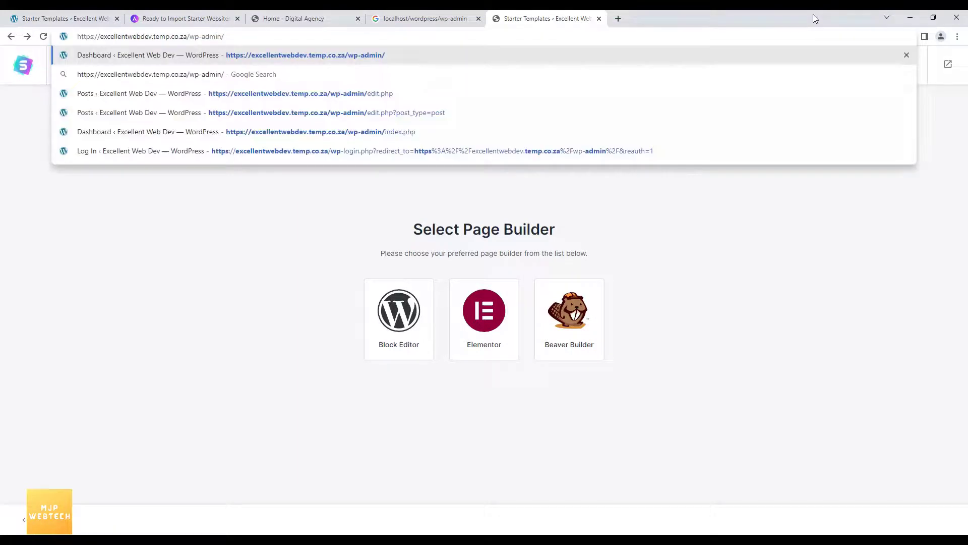
pyautogui.press('Return')
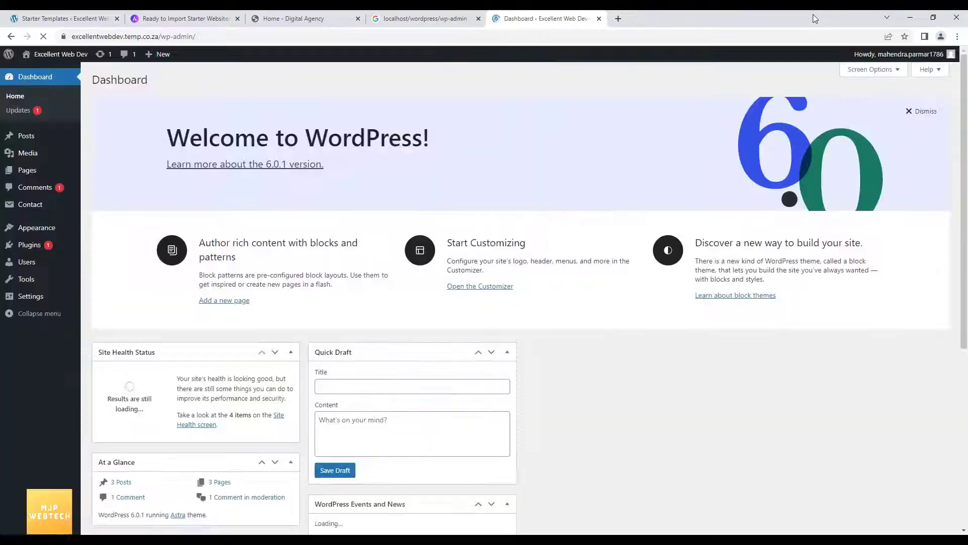
# Step: Open Starter Templates from the dashboard and start the website building wizard
pyautogui.moveTo(51, 241)
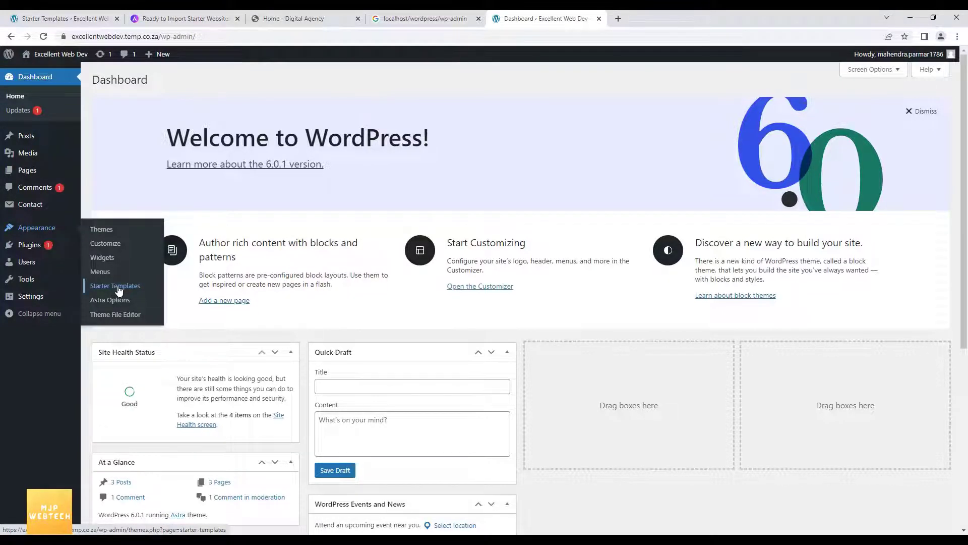
pyautogui.click(118, 286)
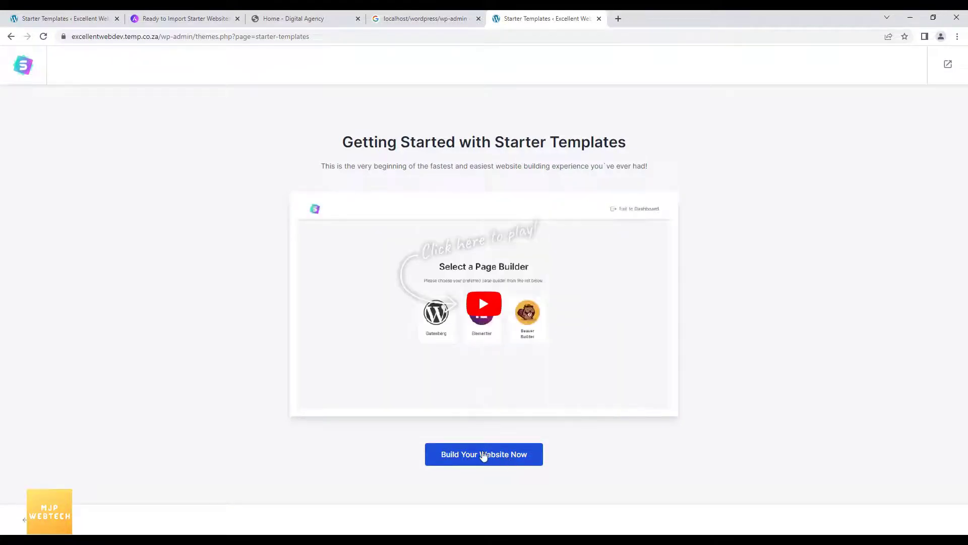
pyautogui.click(483, 455)
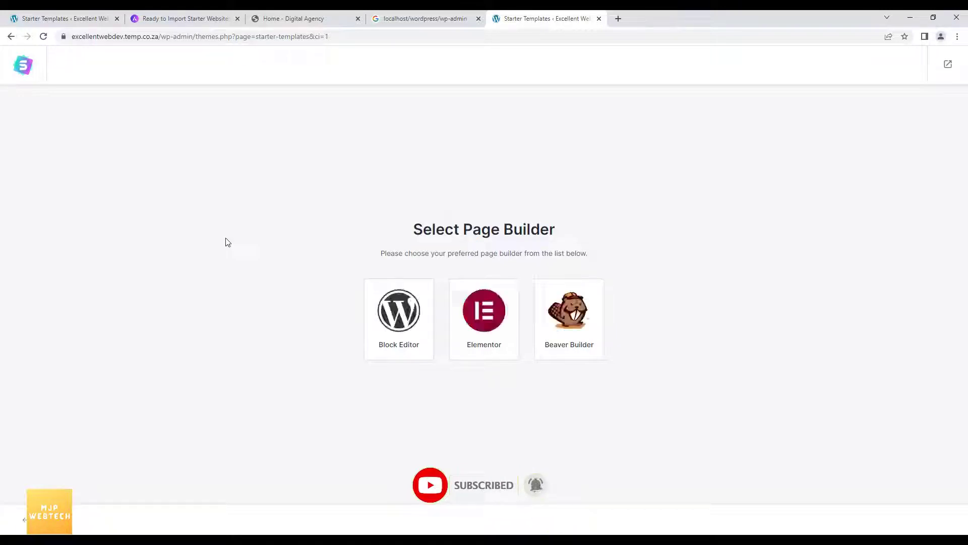
# Step: Read the page builder selection instructions and choose Elementor as the page builder
pyautogui.moveTo(414, 226); pyautogui.dragTo(557, 228)
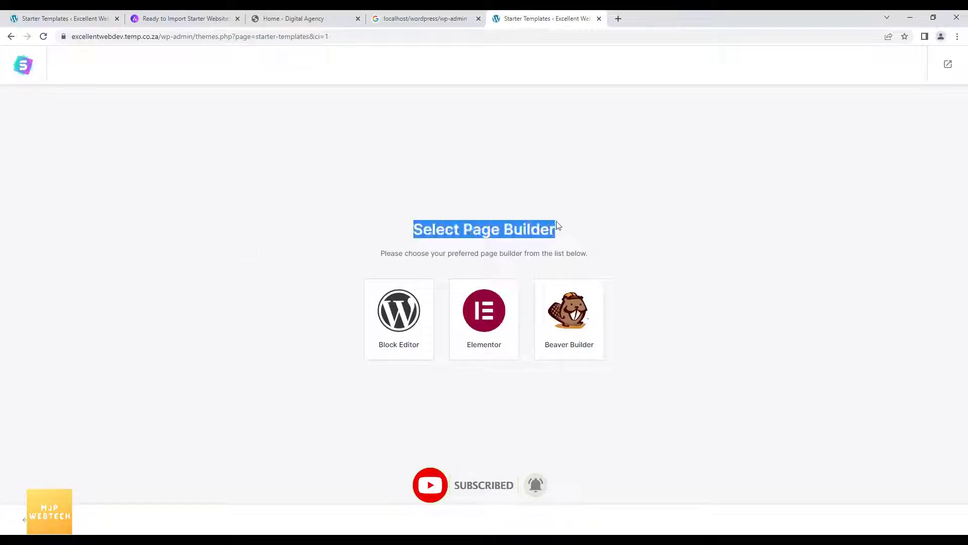
pyautogui.click(417, 249)
pyautogui.moveTo(380, 257); pyautogui.dragTo(590, 255)
pyautogui.click(319, 276)
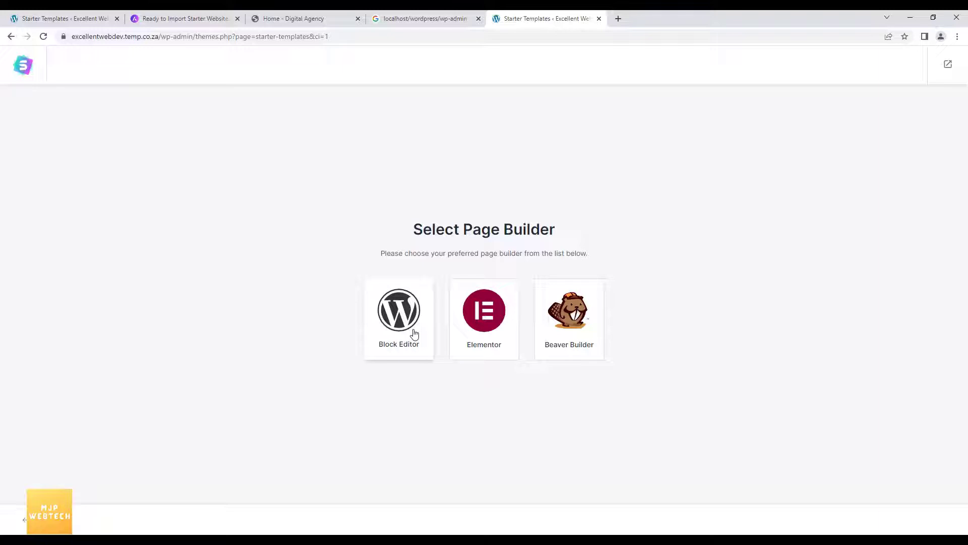
pyautogui.click(486, 324)
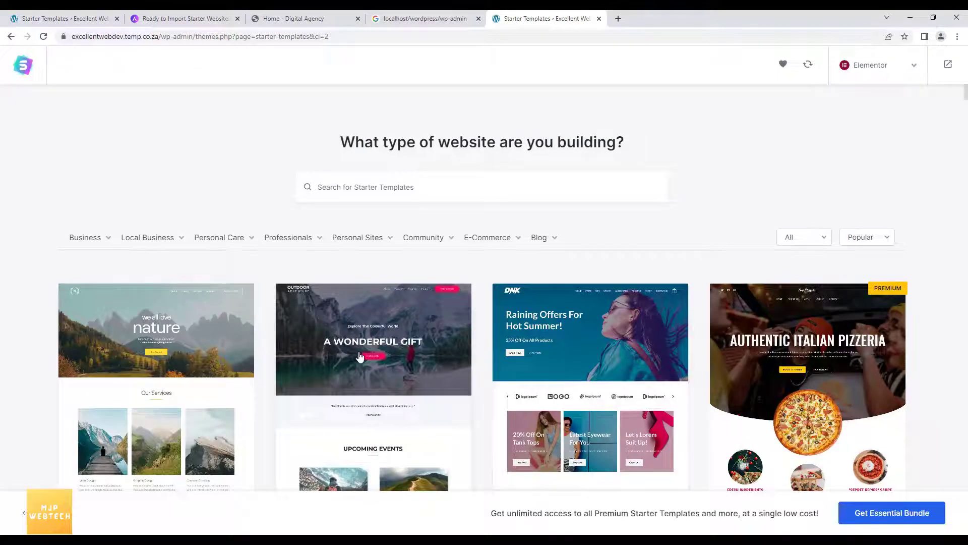
# Step: Browse the Elementor starter templates and search them for "Digital agency" to find the Digital Agency template
pyautogui.scroll(-2, 360, 357)
pyautogui.scroll(2, 359, 357)
pyautogui.scroll(-15, 360, 356)
pyautogui.scroll(-8, 360, 357)
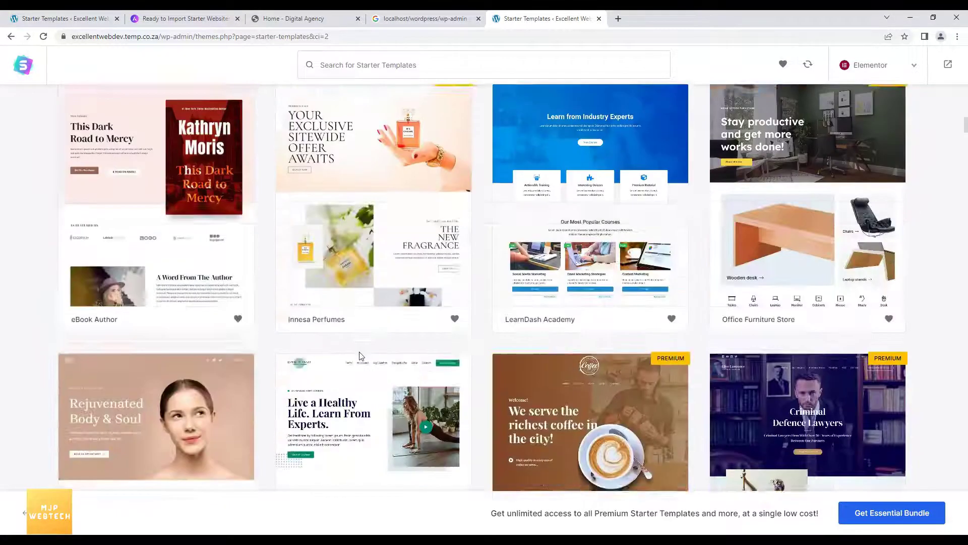
pyautogui.scroll(14, 359, 357)
pyautogui.scroll(8, 359, 357)
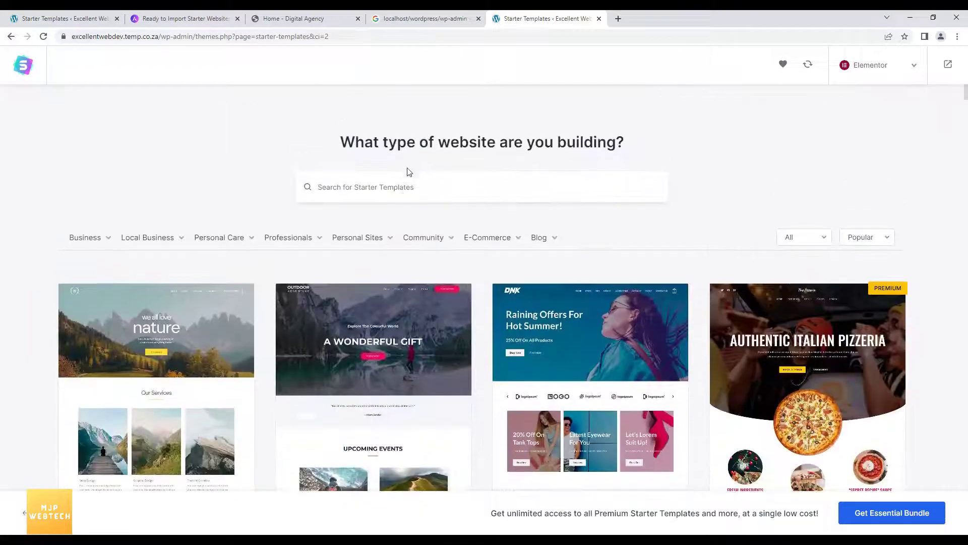
pyautogui.click(398, 189)
pyautogui.write('Digital')
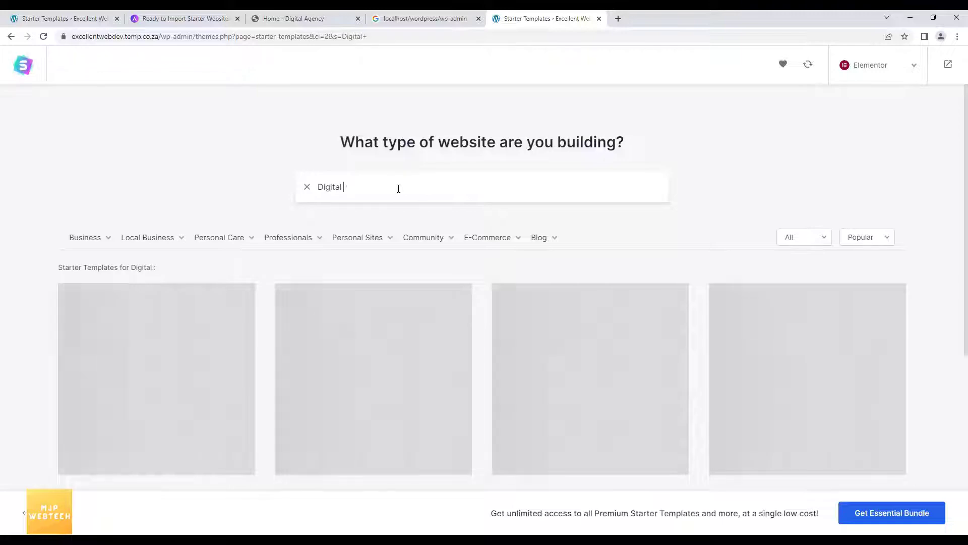
pyautogui.write(' agency')
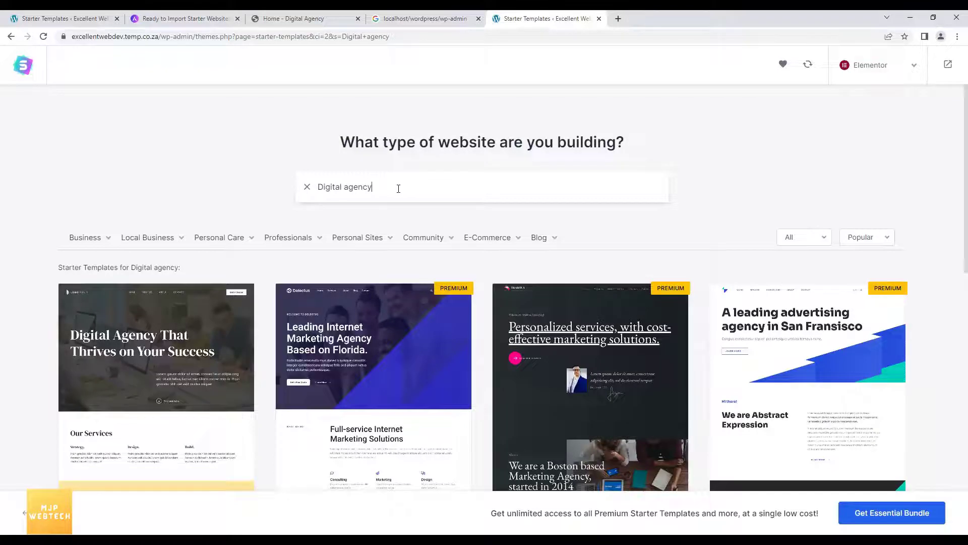
pyautogui.scroll(-2, 32, 338)
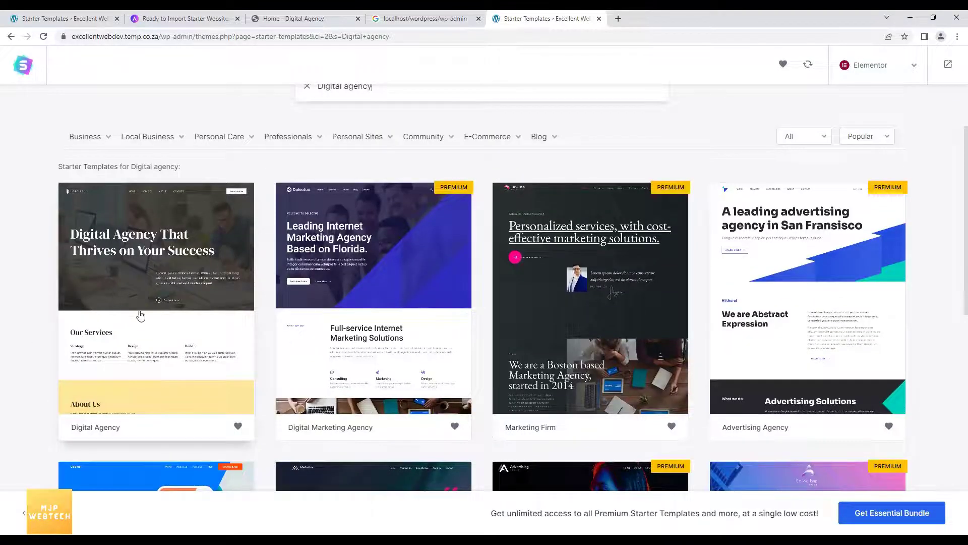
# Step: Check the Digital Agency demo page and select the matching Digital Agency template from the search results
pyautogui.click(286, 18)
pyautogui.scroll(4, 299, 305)
pyautogui.click(575, 18)
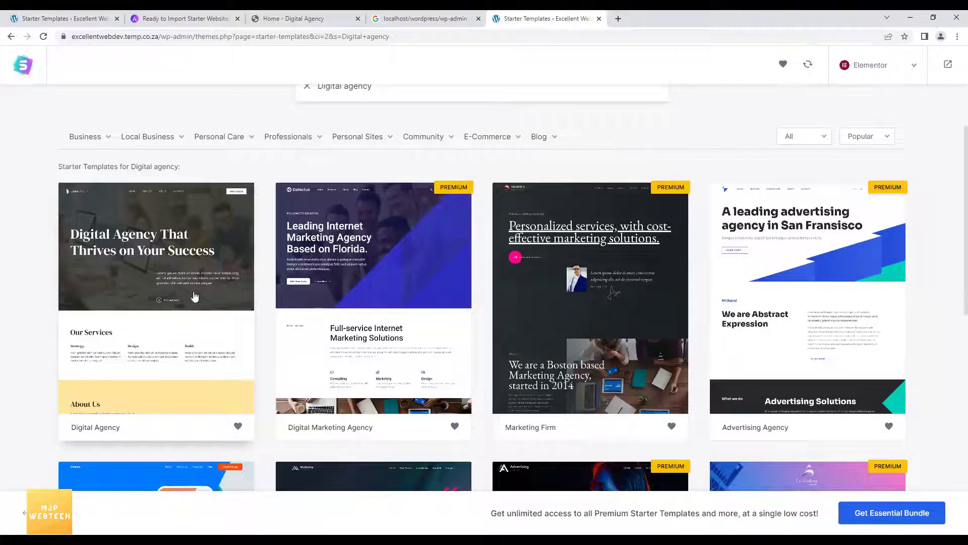
pyautogui.scroll(1, 170, 278)
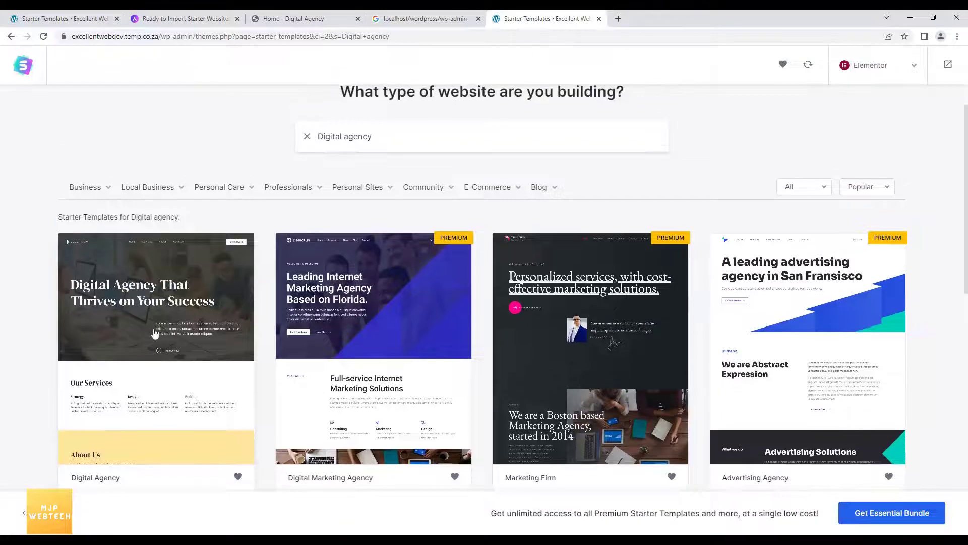
pyautogui.click(155, 331)
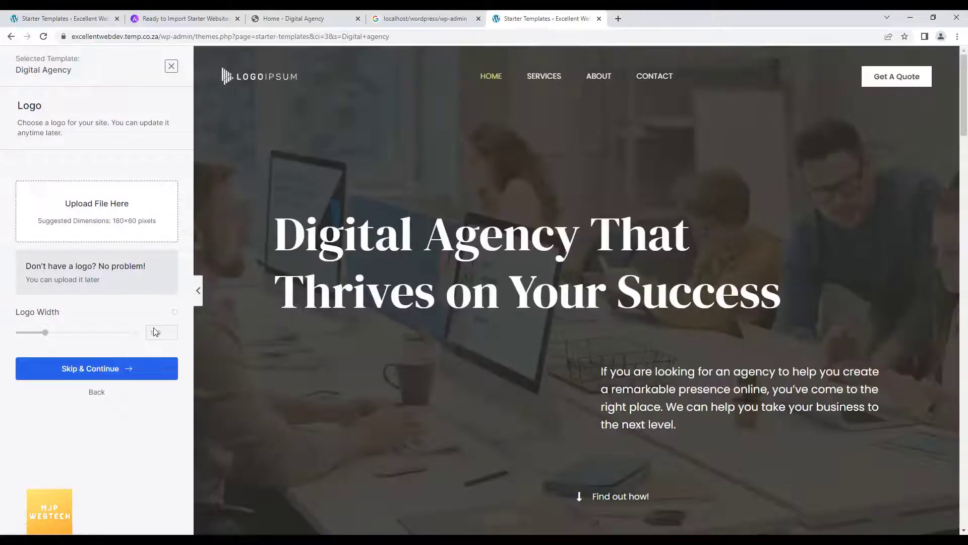
# Step: Compare the selected template's preview with the Digital Agency demo page, section by section
pyautogui.scroll(-5, 287, 361)
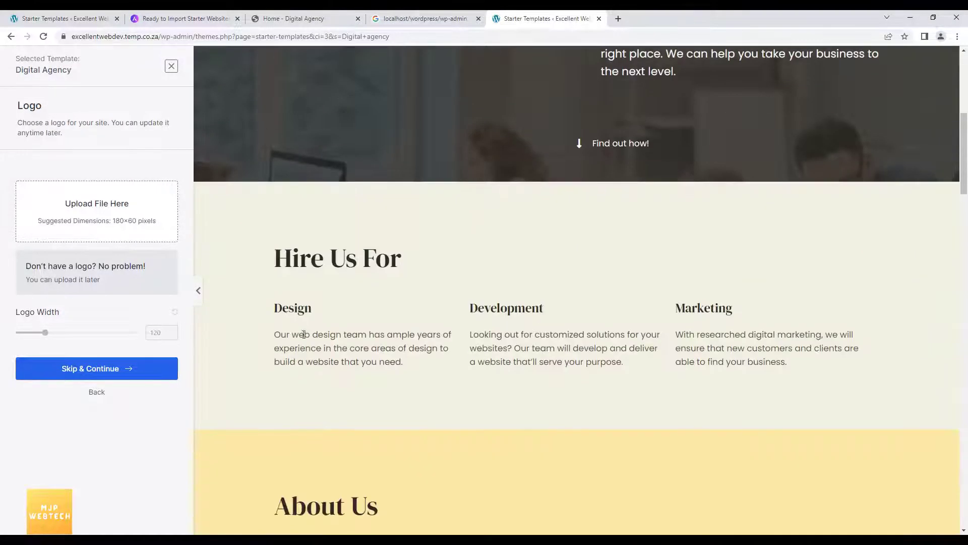
pyautogui.click(323, 14)
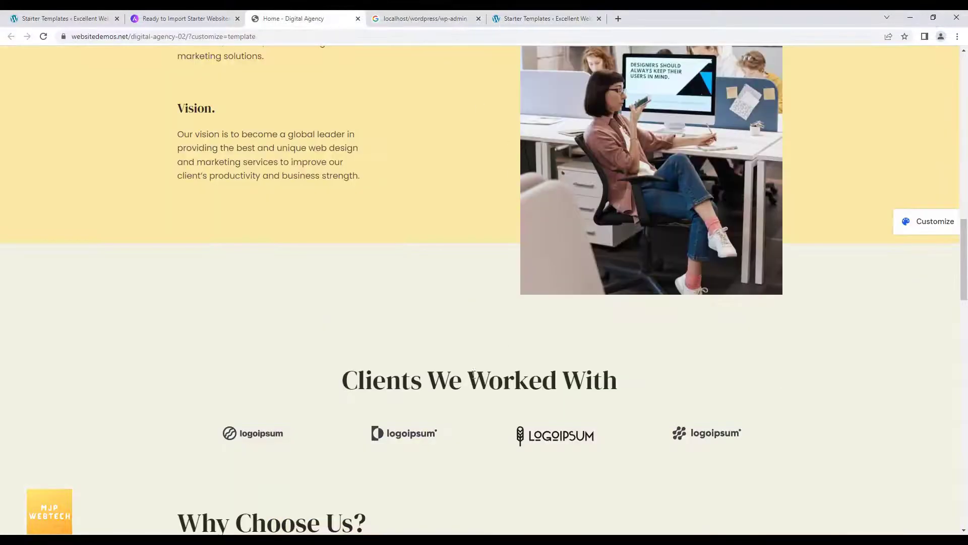
pyautogui.scroll(-8, 450, 370)
pyautogui.scroll(5, 446, 372)
pyautogui.scroll(6, 446, 371)
pyautogui.click(505, 18)
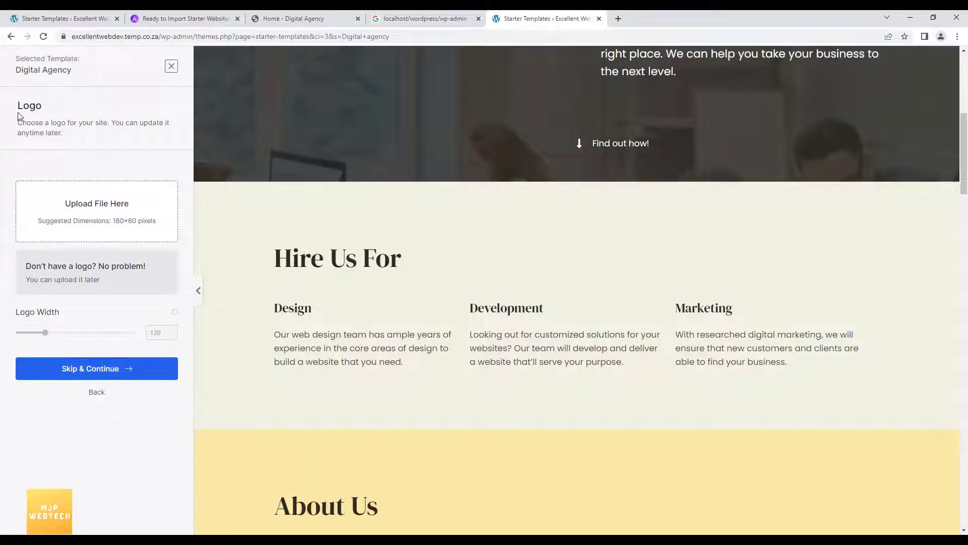
# Step: Skip the logo upload and continue to the color and font settings
pyautogui.moveTo(19, 106); pyautogui.dragTo(59, 104)
pyautogui.scroll(7, 476, 318)
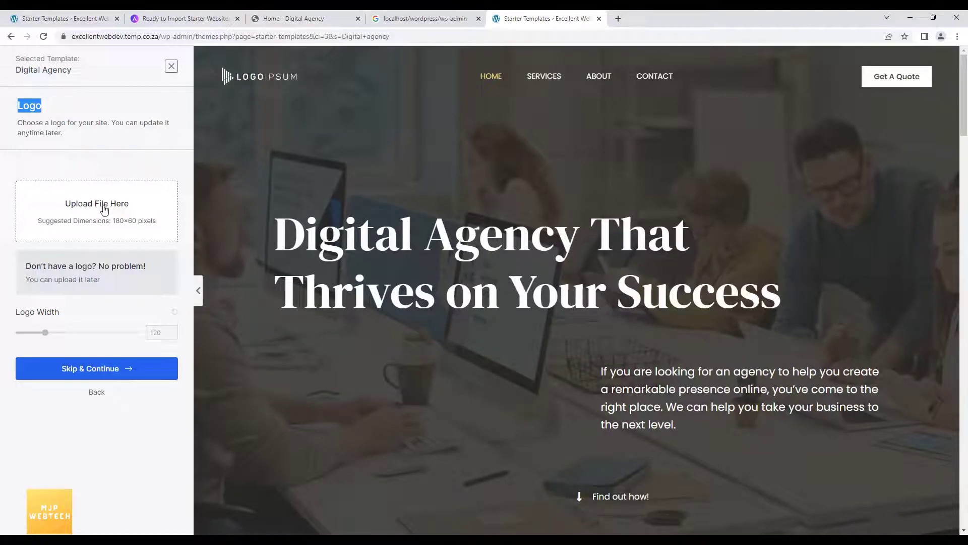
pyautogui.click(65, 140)
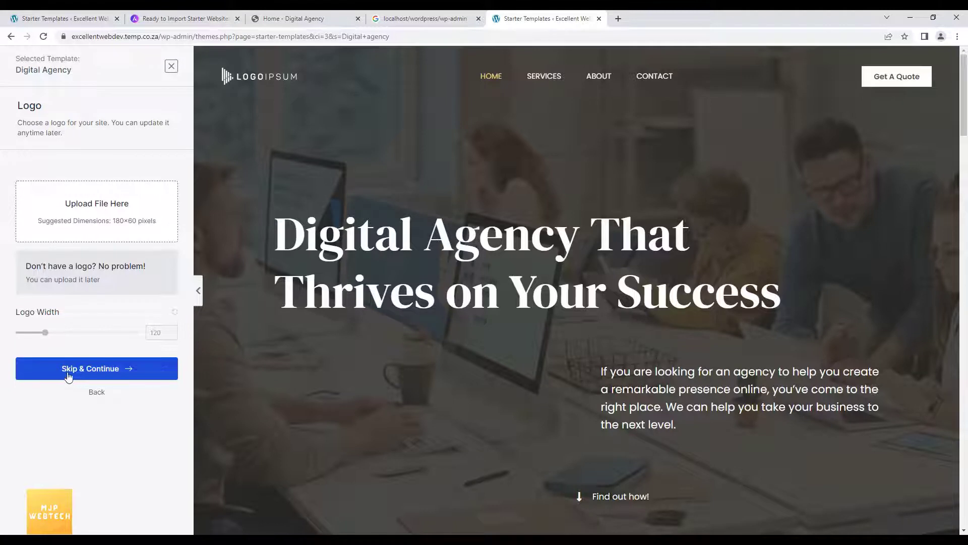
pyautogui.click(104, 375)
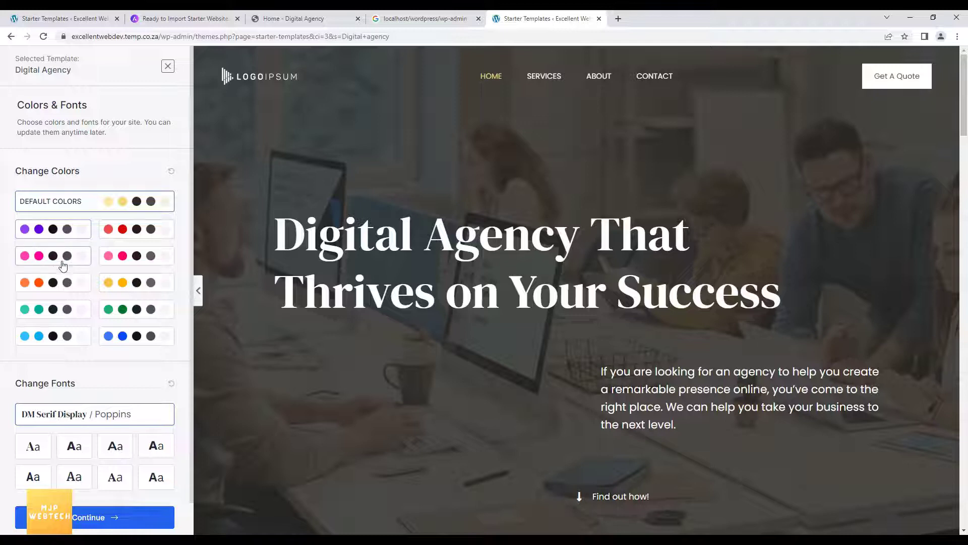
# Step: Try the red color palette and review it across the sections of the template preview
pyautogui.click(141, 232)
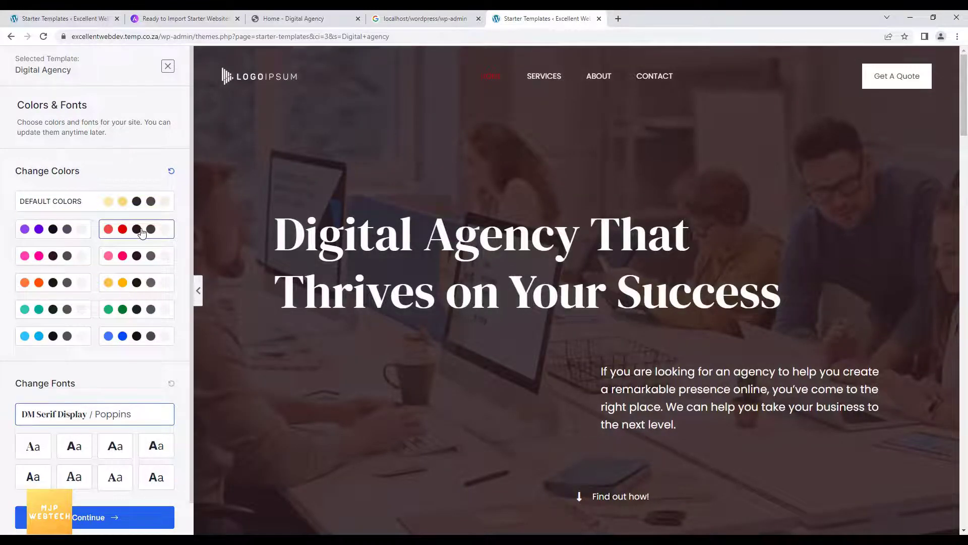
pyautogui.scroll(-12, 443, 296)
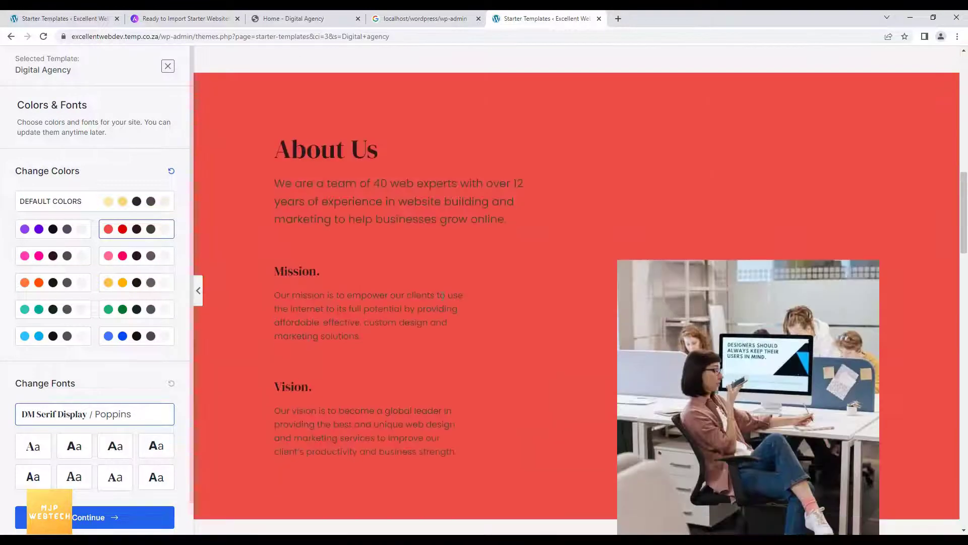
pyautogui.scroll(-5, 443, 296)
pyautogui.scroll(8, 442, 296)
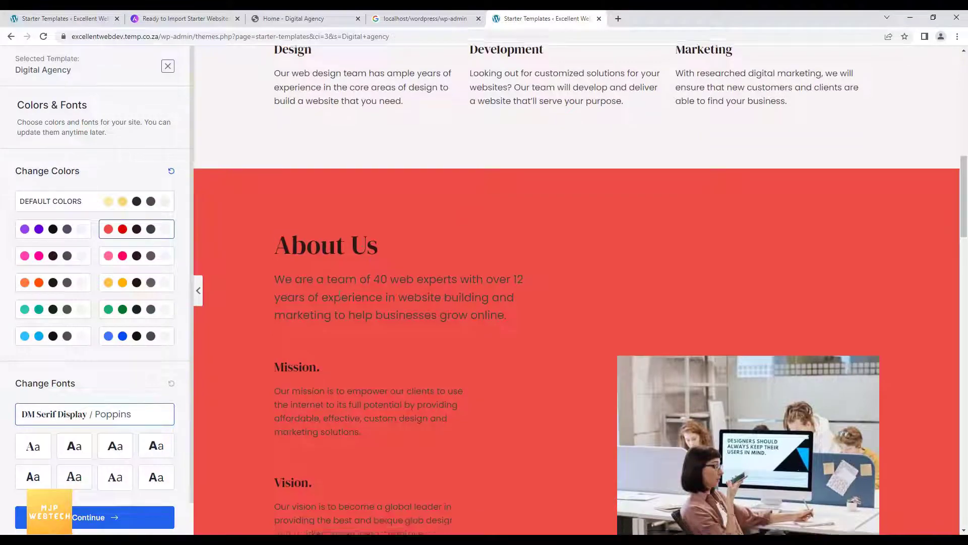
pyautogui.scroll(-15, 340, 307)
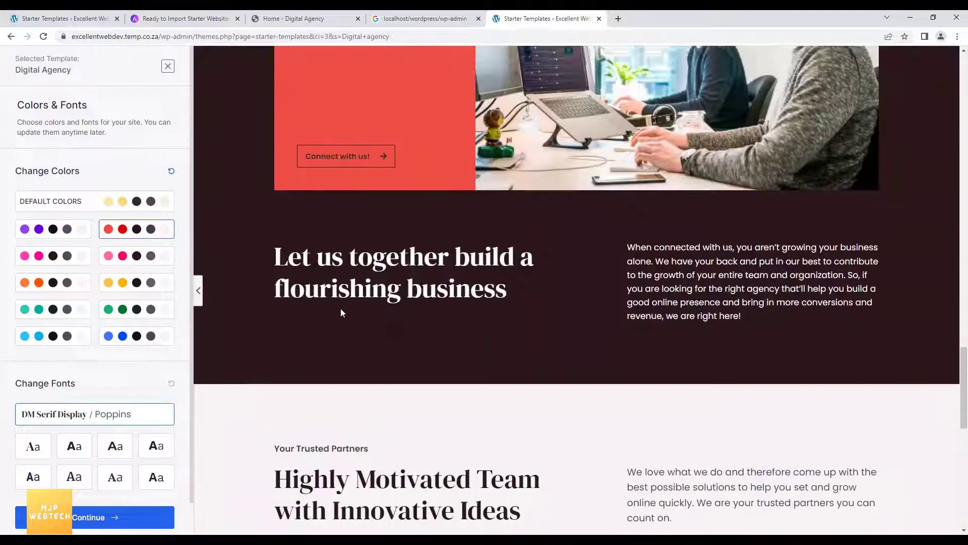
pyautogui.scroll(20, 340, 312)
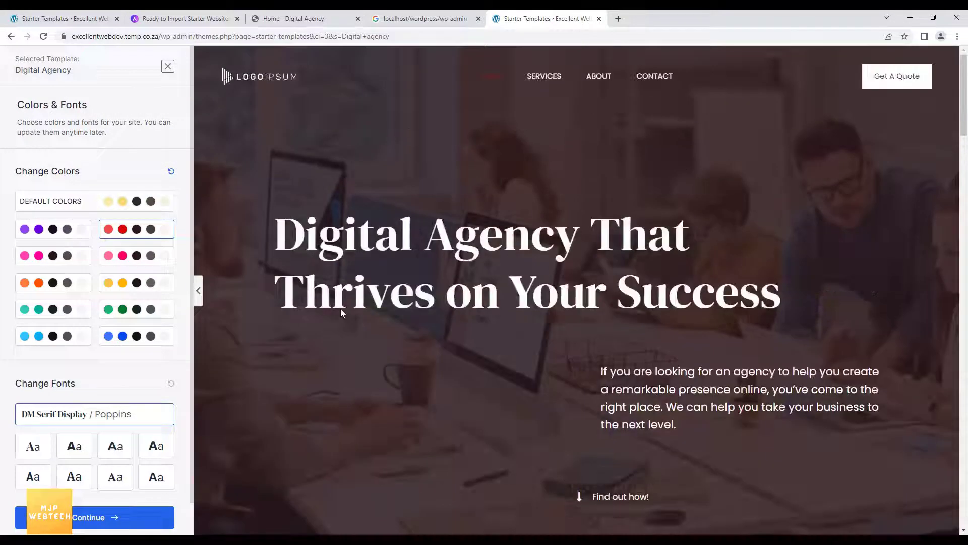
pyautogui.scroll(-8, 341, 310)
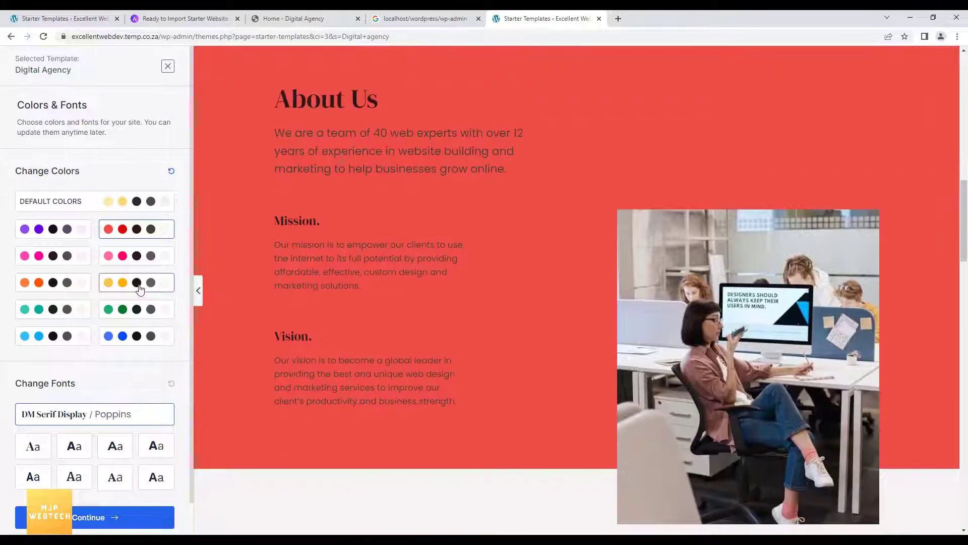
# Step: Try the yellow, green, dark blue, orange and purple color palettes on the template preview
pyautogui.click(137, 286)
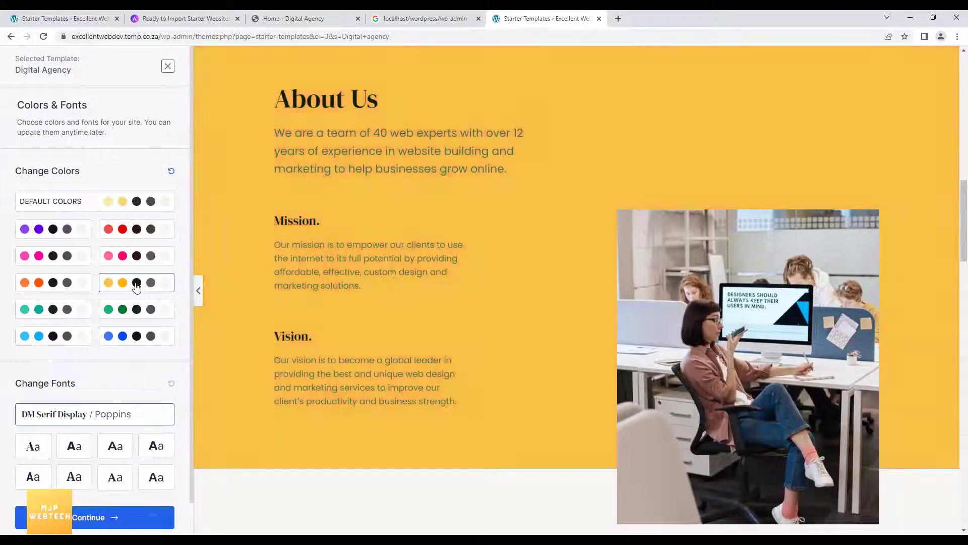
pyautogui.click(119, 310)
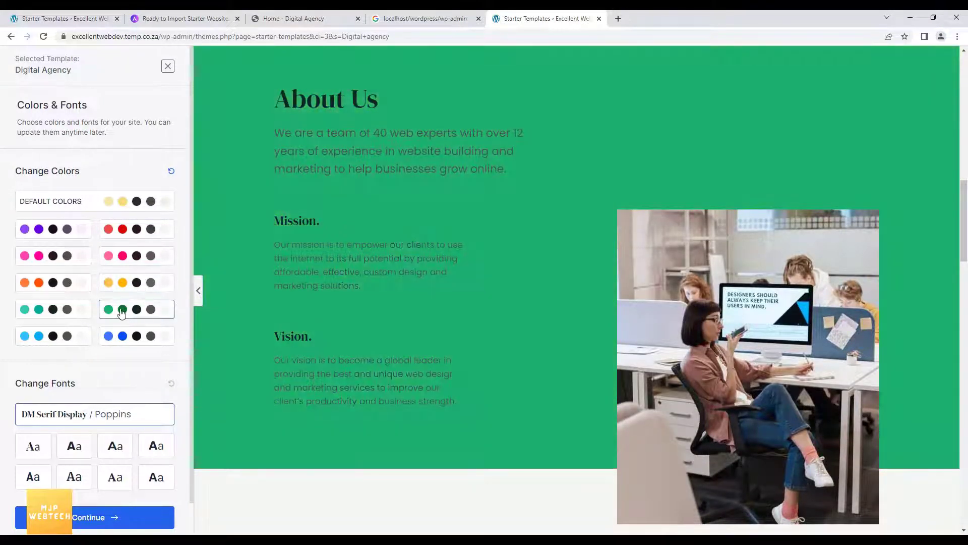
pyautogui.click(132, 336)
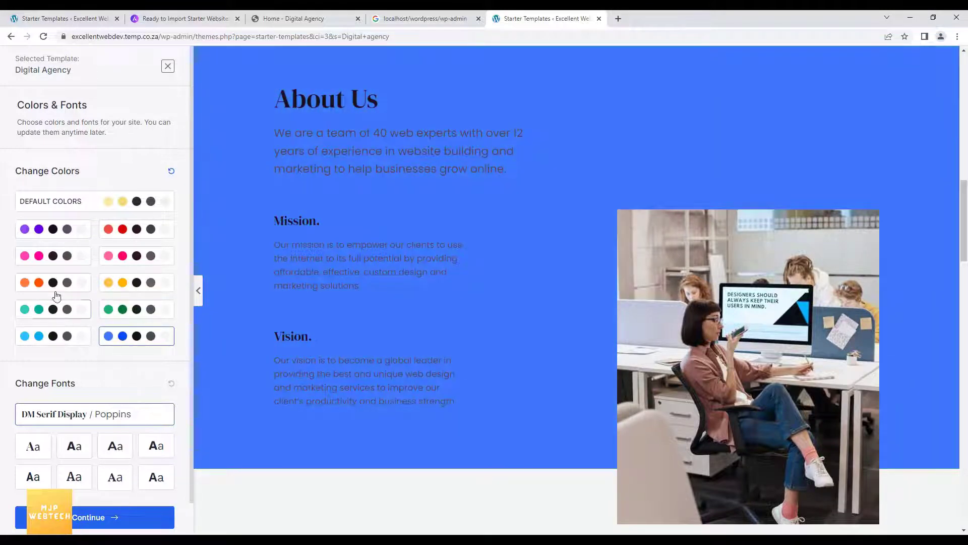
pyautogui.click(52, 286)
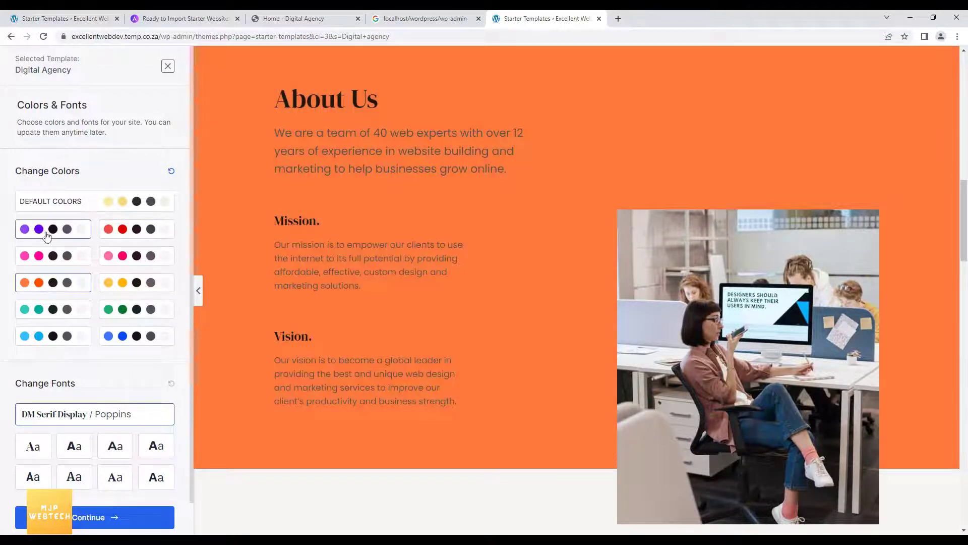
pyautogui.click(53, 239)
pyautogui.scroll(12, 420, 338)
pyautogui.scroll(-15, 420, 358)
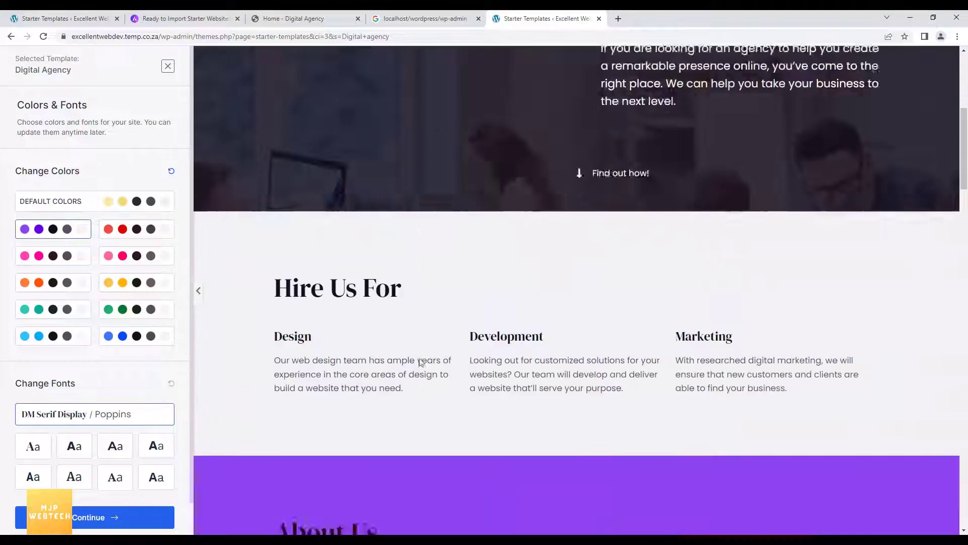
# Step: Try the light blue color palette and review it across the whole template preview
pyautogui.click(66, 336)
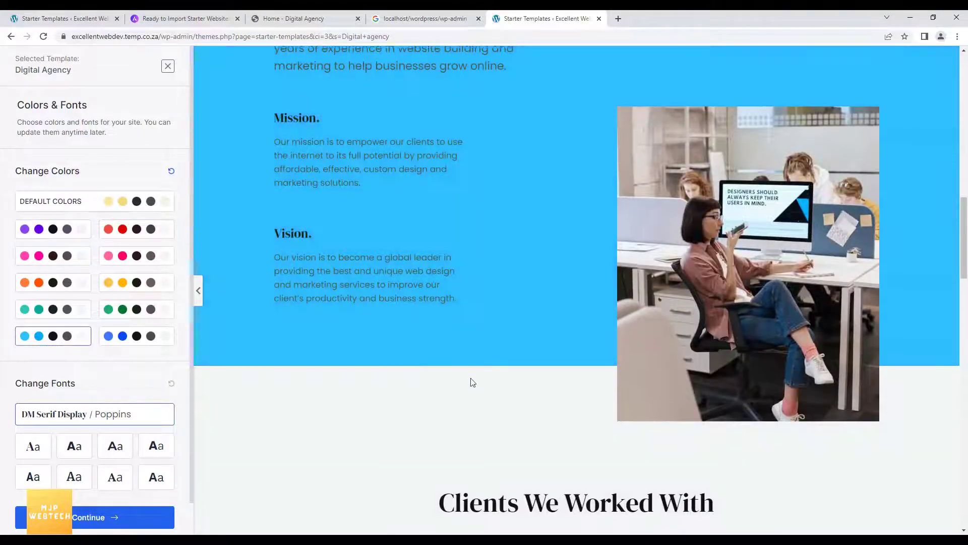
pyautogui.scroll(-7, 470, 380)
pyautogui.scroll(-8, 470, 381)
pyautogui.scroll(20, 344, 351)
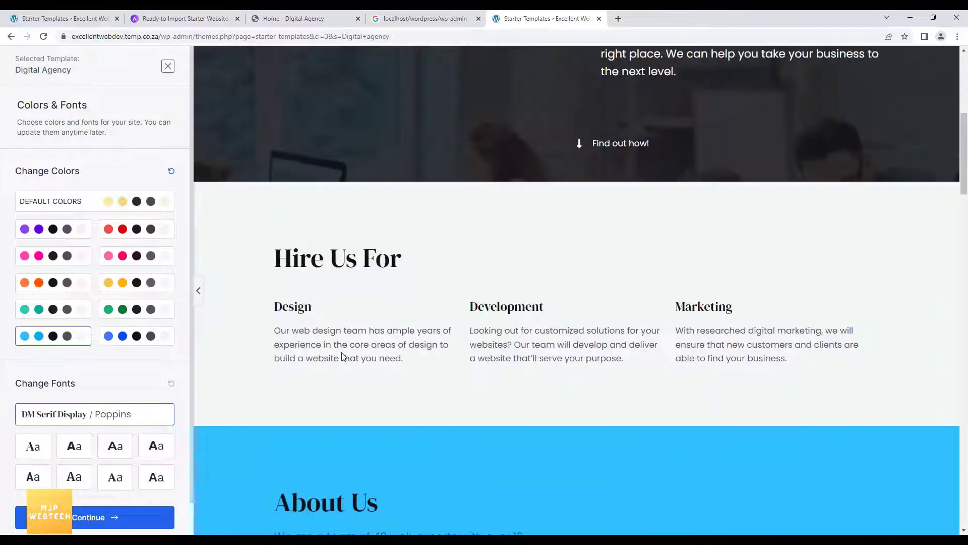
pyautogui.scroll(7, 343, 353)
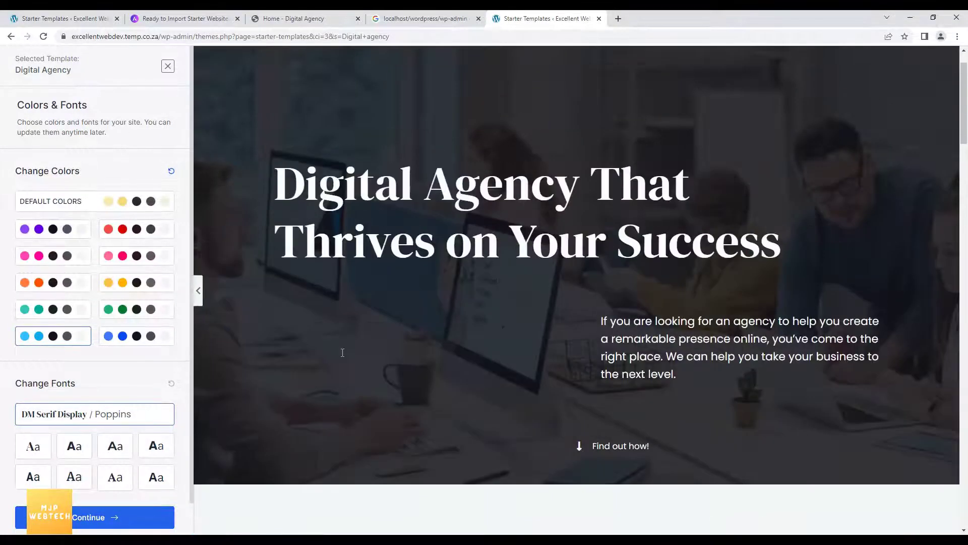
pyautogui.scroll(-7, 342, 353)
pyautogui.scroll(7, 343, 353)
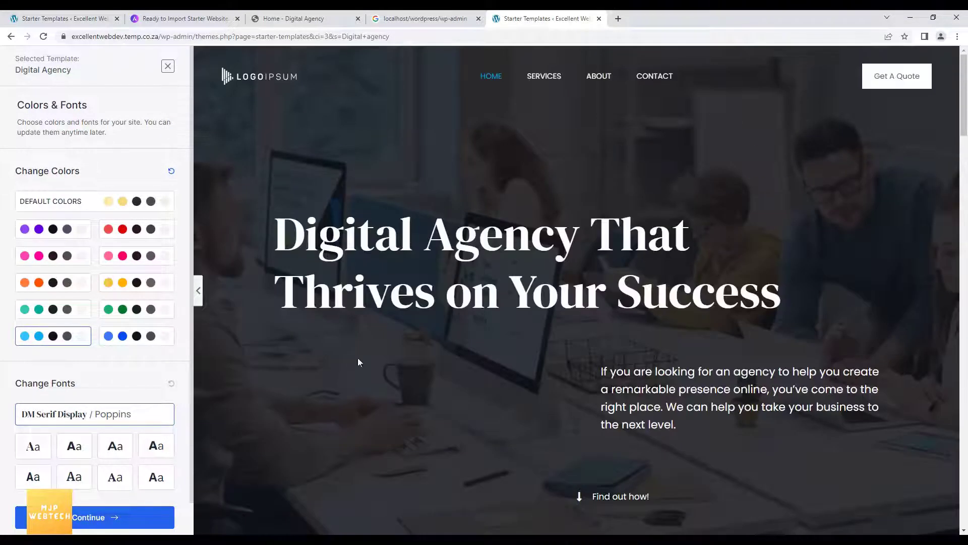
pyautogui.scroll(-1, 126, 353)
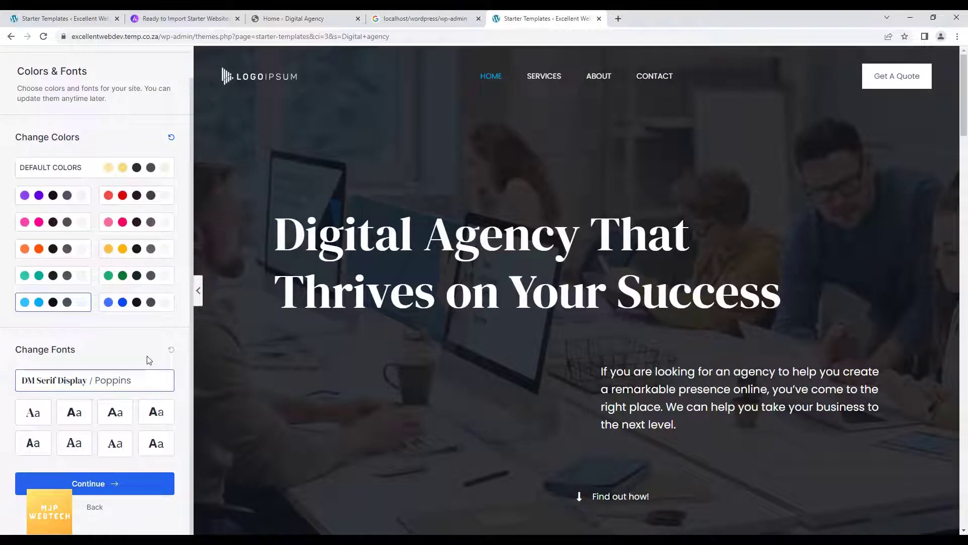
pyautogui.scroll(-10, 443, 353)
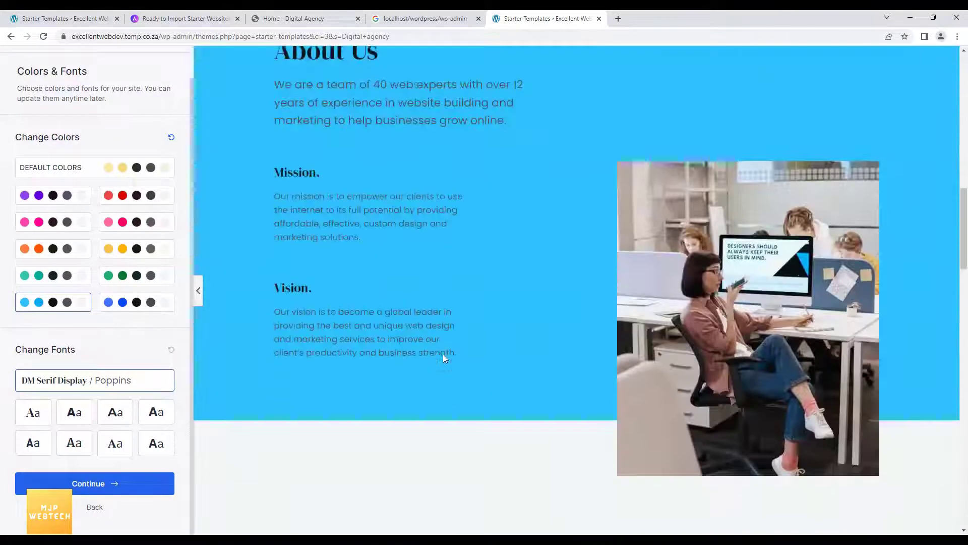
# Step: Try the pink, yellow, green, magenta, red and purple color palettes on the template preview
pyautogui.click(135, 221)
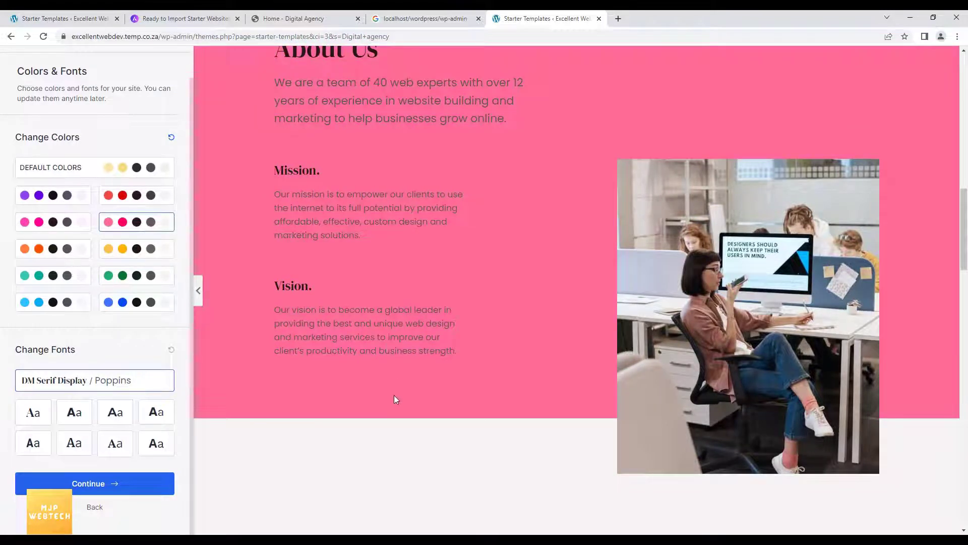
pyautogui.scroll(10, 396, 399)
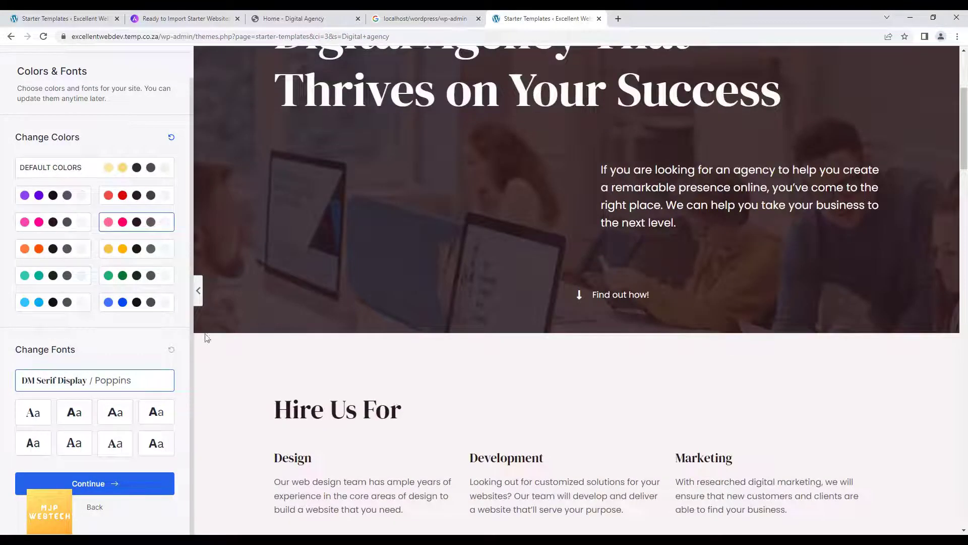
pyautogui.click(131, 252)
pyautogui.click(133, 279)
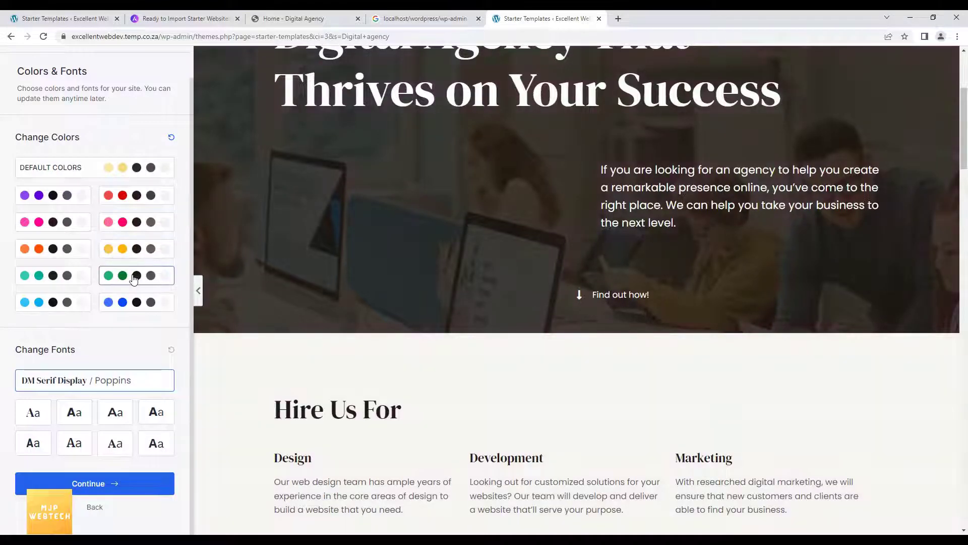
pyautogui.click(61, 225)
pyautogui.click(145, 200)
pyautogui.click(56, 201)
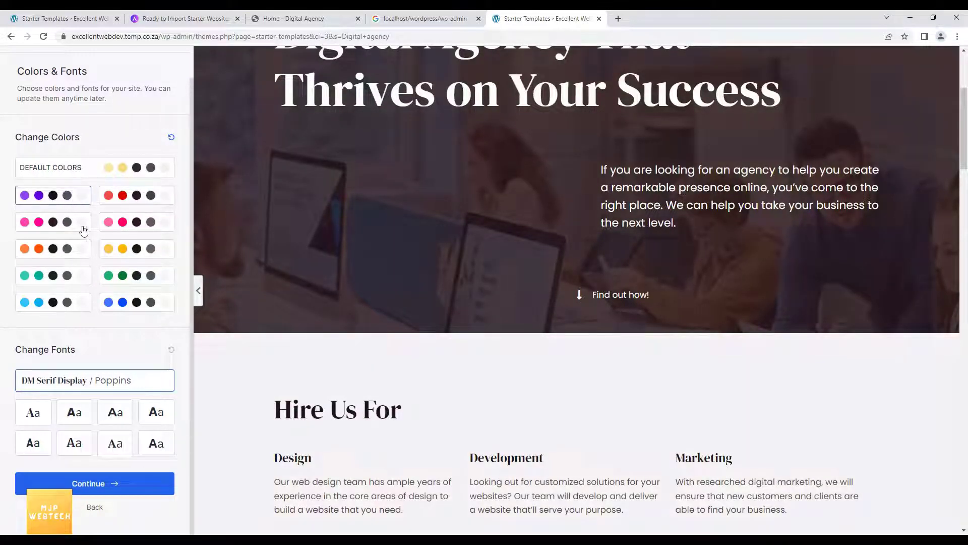
pyautogui.click(134, 251)
pyautogui.click(134, 278)
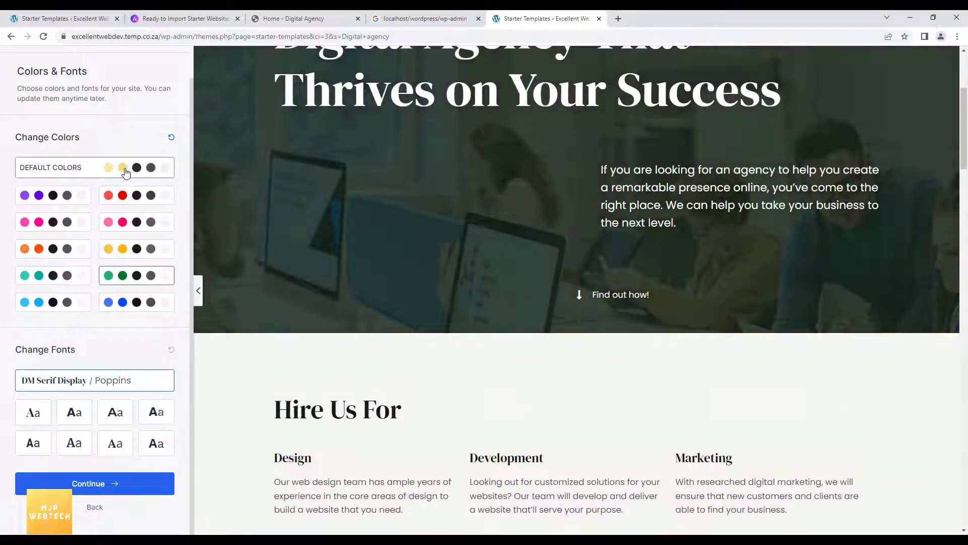
# Step: Restore the template's default colors
pyautogui.click(126, 173)
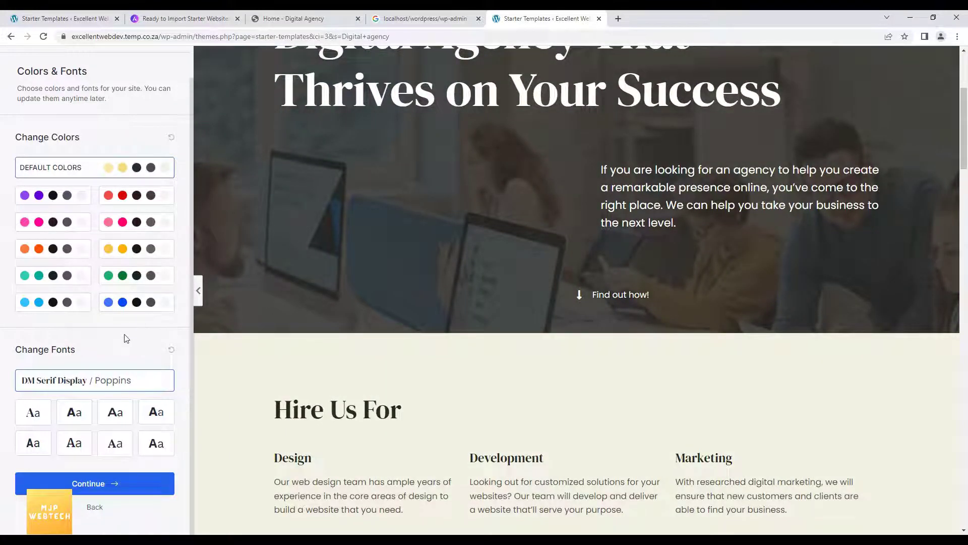
pyautogui.scroll(1, 123, 335)
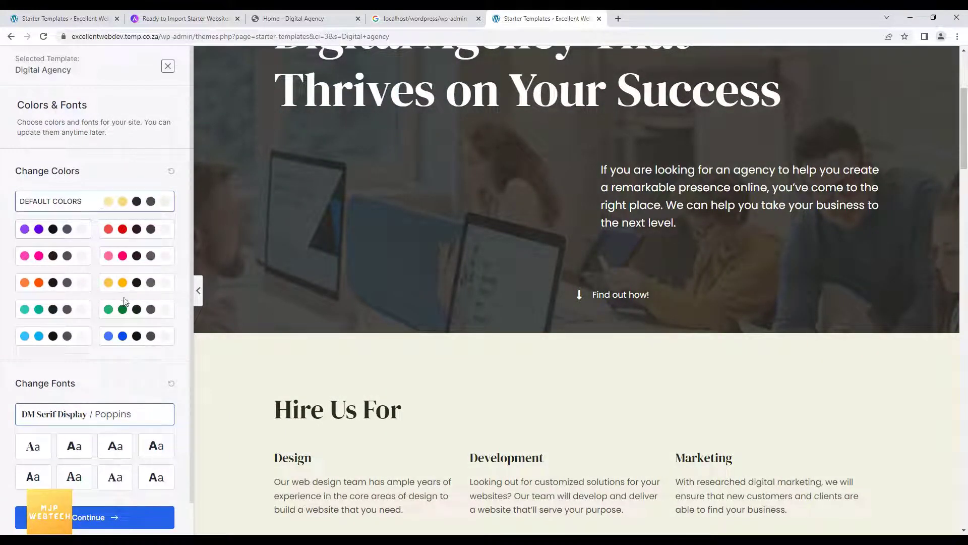
# Step: Choose the Poppins / Lato font pair for the template
pyautogui.scroll(-1, 125, 300)
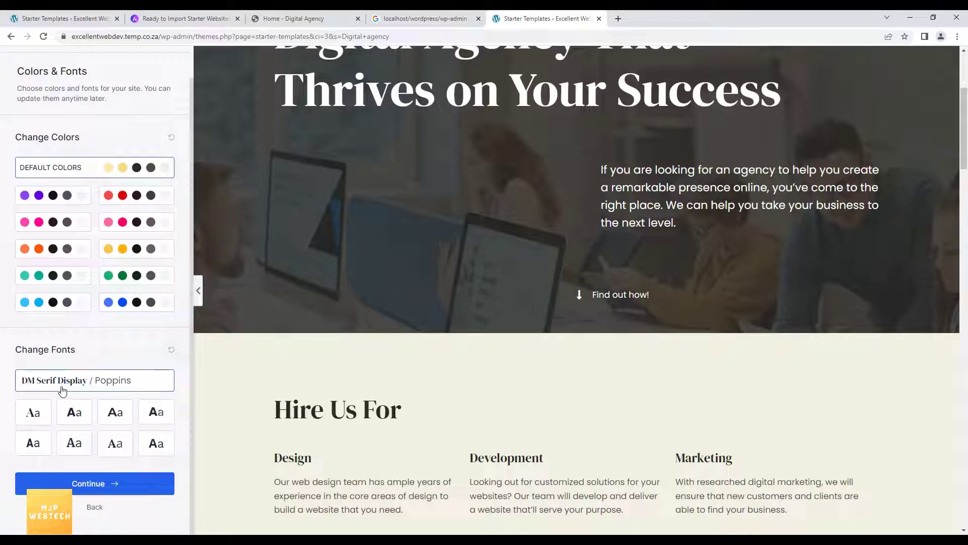
pyautogui.click(74, 412)
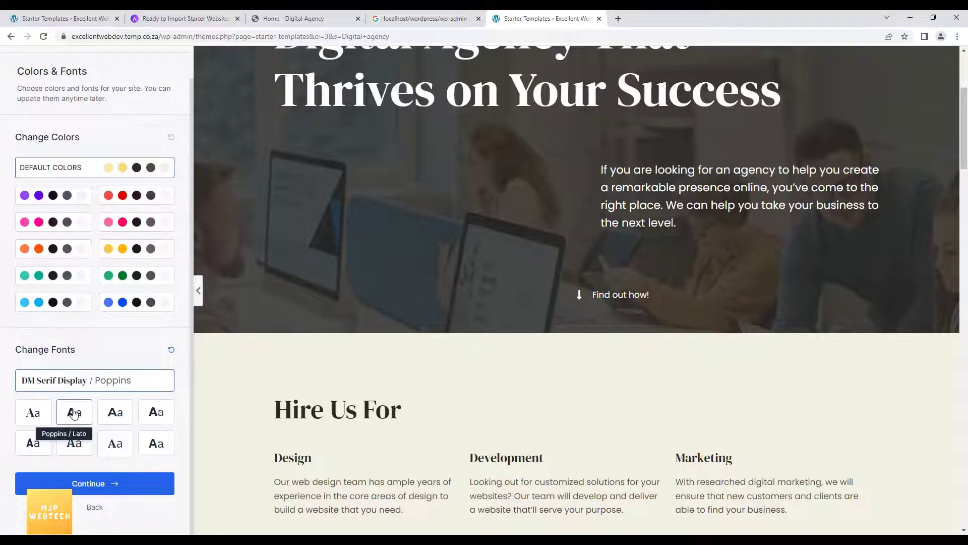
# Step: Restore the default DM Serif Display / Poppins font pair and continue to the wizard's last step
pyautogui.click(62, 382)
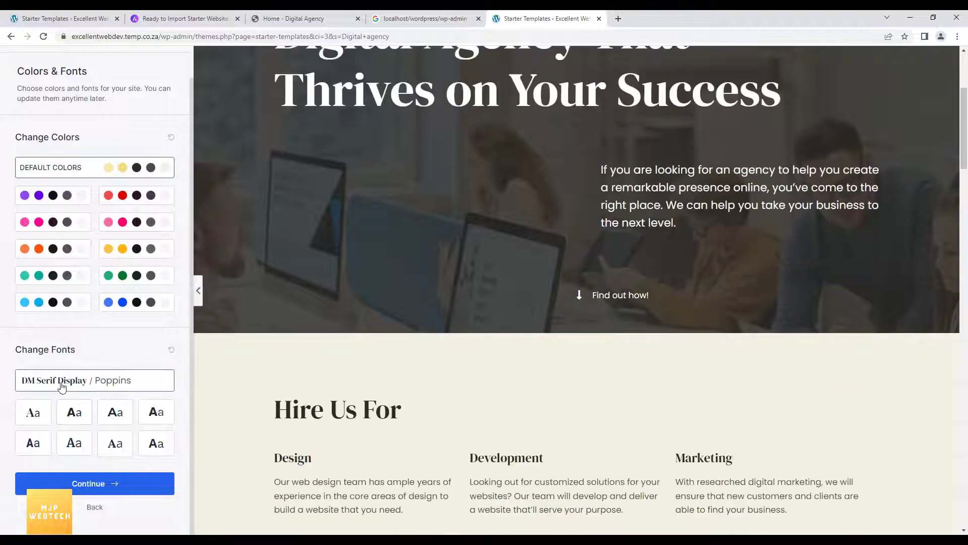
pyautogui.click(97, 486)
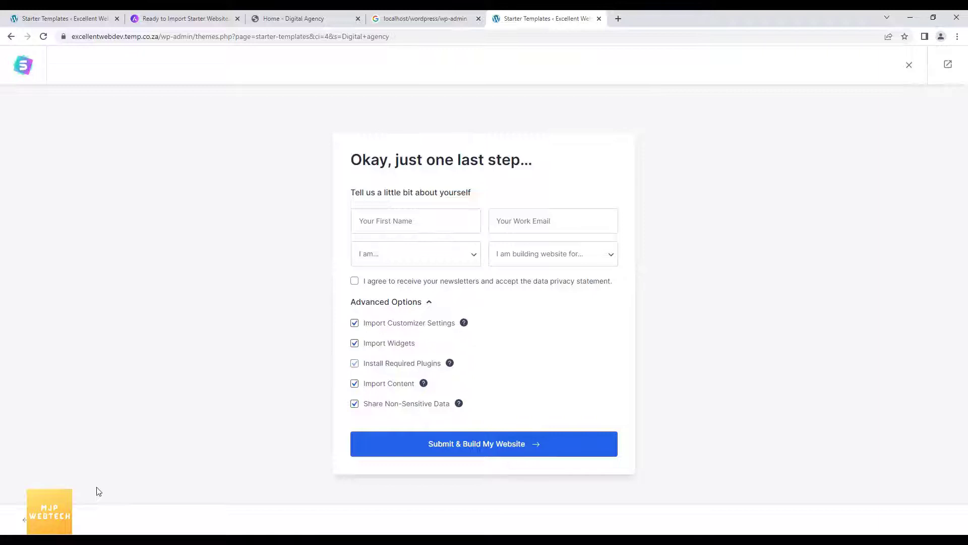
pyautogui.click(417, 258)
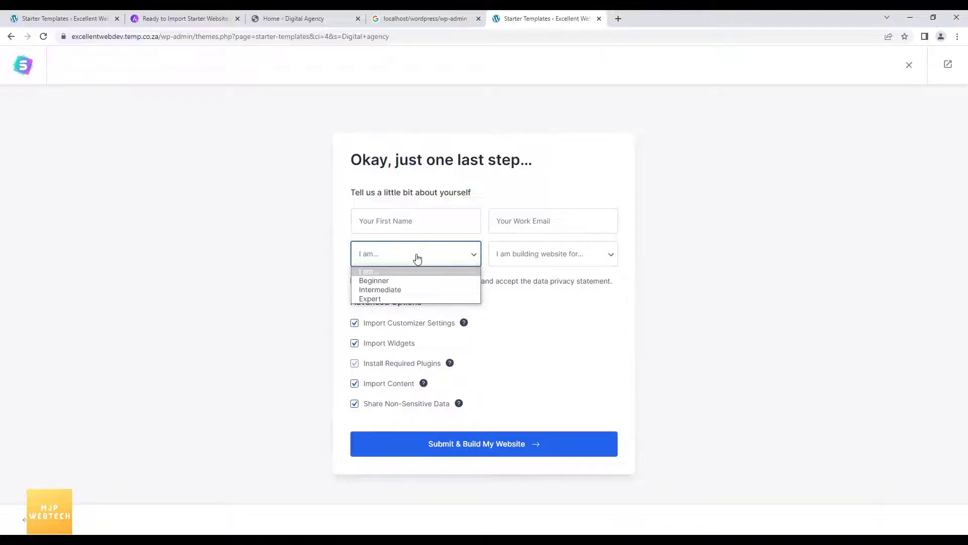
pyautogui.click(206, 281)
pyautogui.click(581, 255)
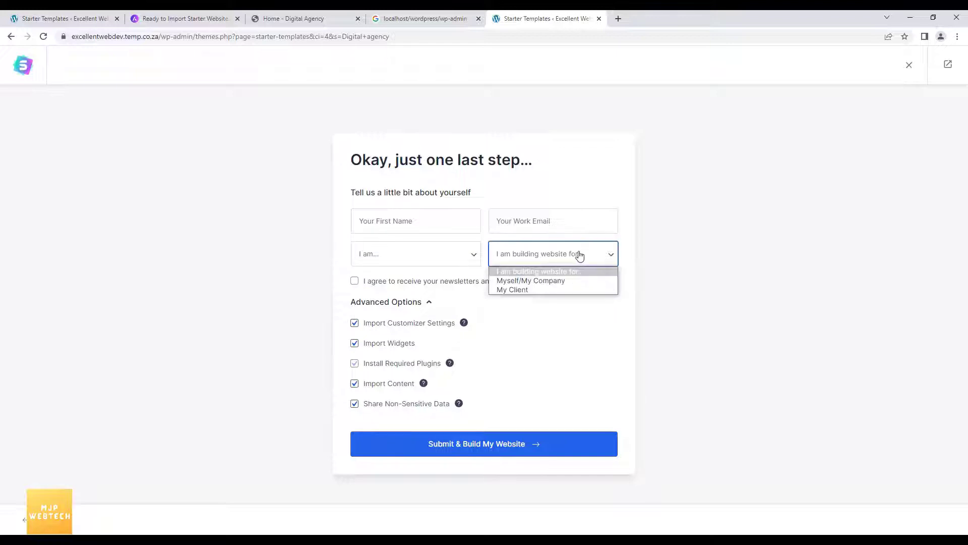
pyautogui.click(234, 264)
pyautogui.click(544, 254)
pyautogui.click(145, 279)
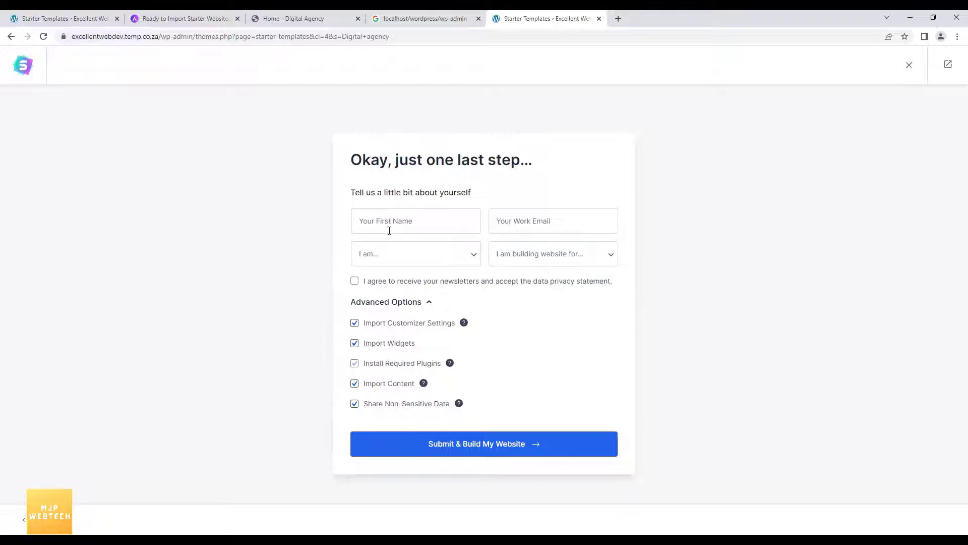
# Step: Fill in the first name and the work email in the form about yourself
pyautogui.click(391, 222)
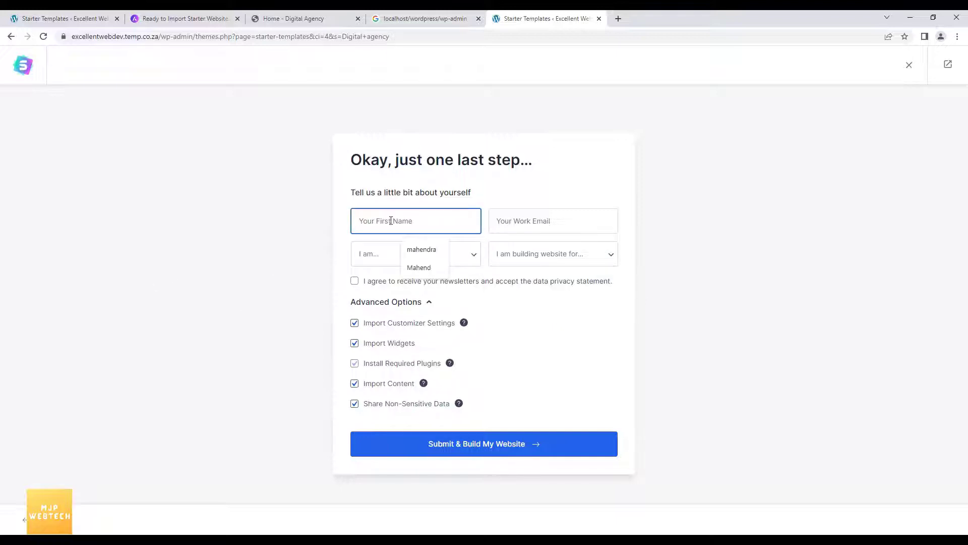
pyautogui.click(434, 251)
pyautogui.click(536, 222)
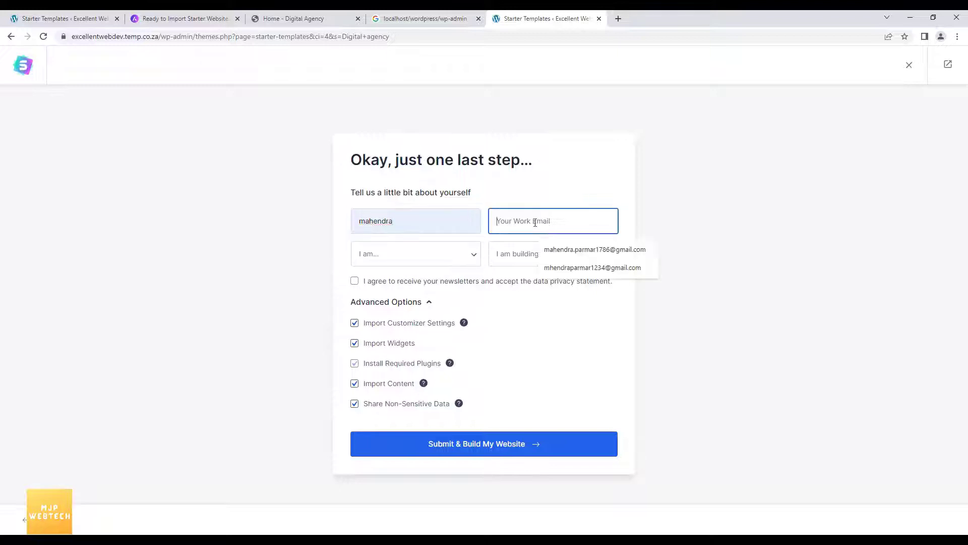
pyautogui.click(566, 249)
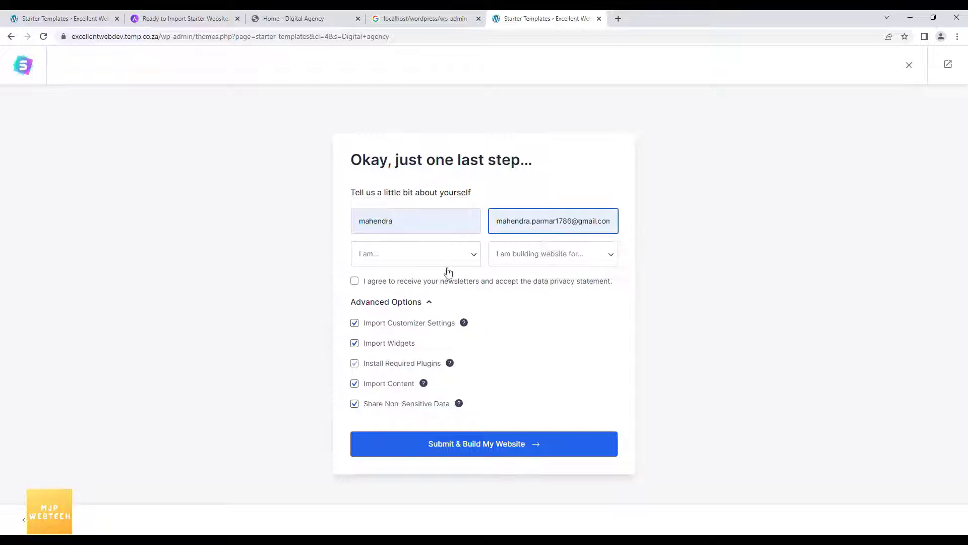
# Step: Set the experience level to Expert and state that the website is being built for Myself/My Company
pyautogui.click(404, 256)
pyautogui.click(370, 299)
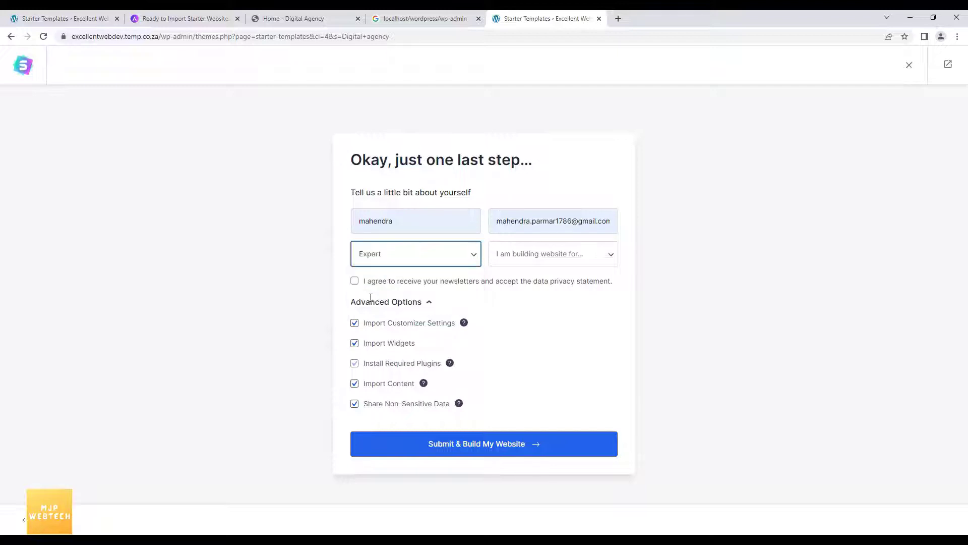
pyautogui.click(395, 261)
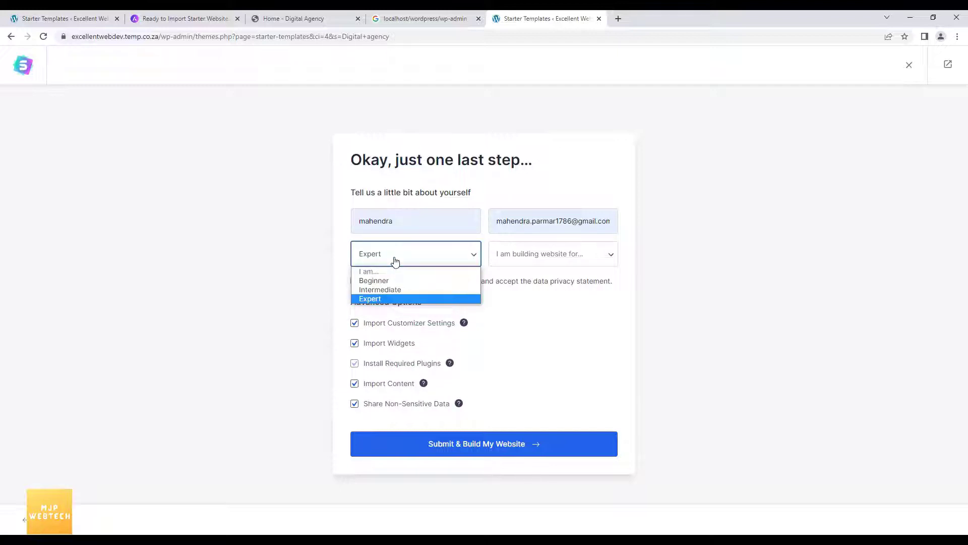
pyautogui.click(375, 299)
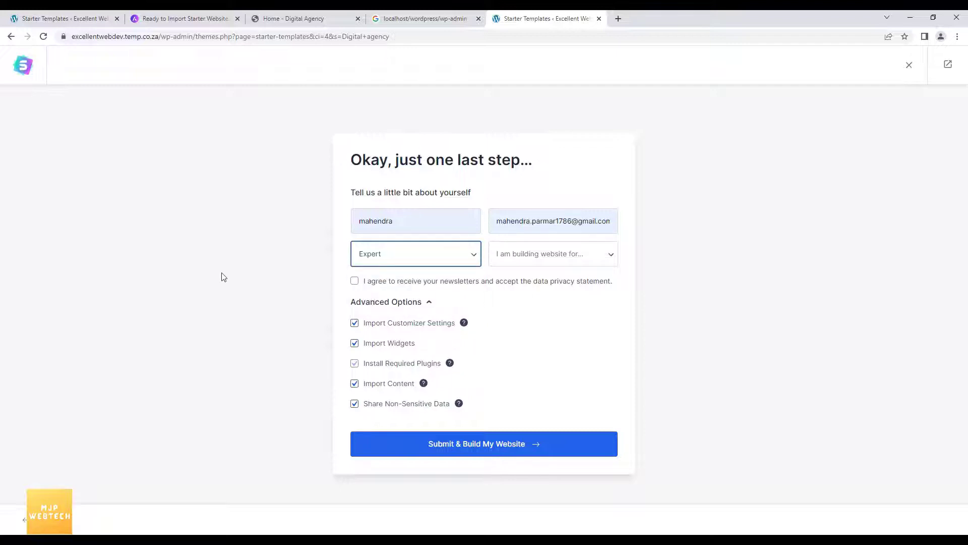
pyautogui.click(535, 257)
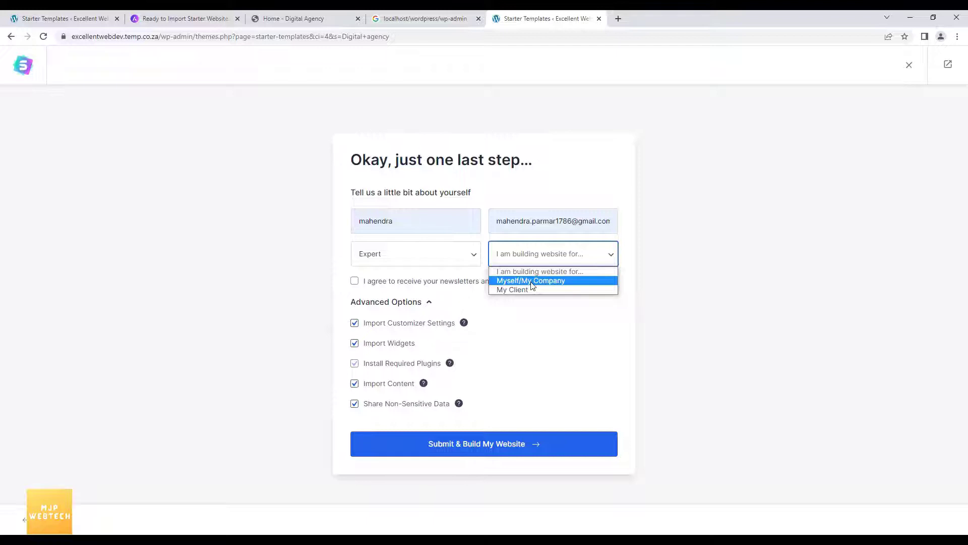
pyautogui.click(532, 281)
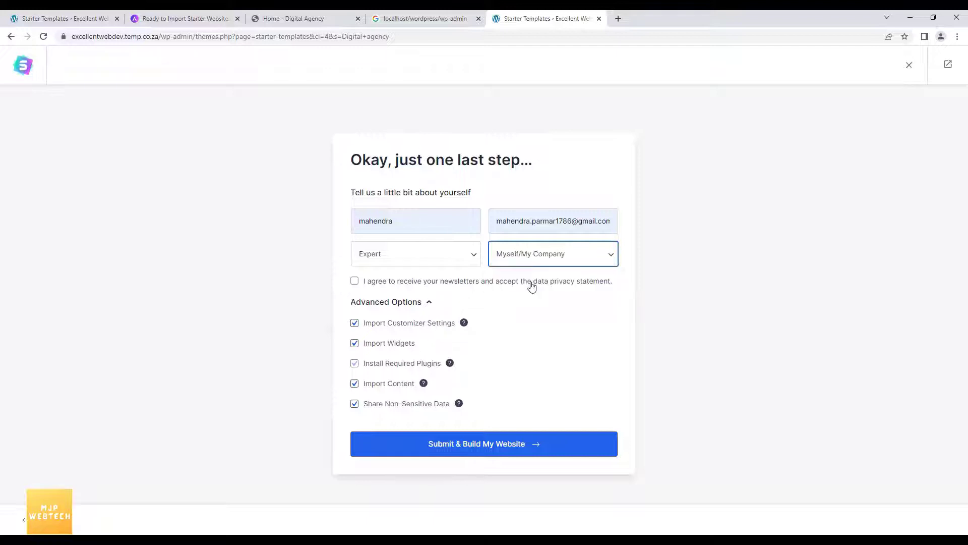
# Step: Leave the newsletter agreement unticked, keep all advanced import options enabled, and submit the form to build the website
pyautogui.click(355, 281)
pyautogui.click(355, 281)
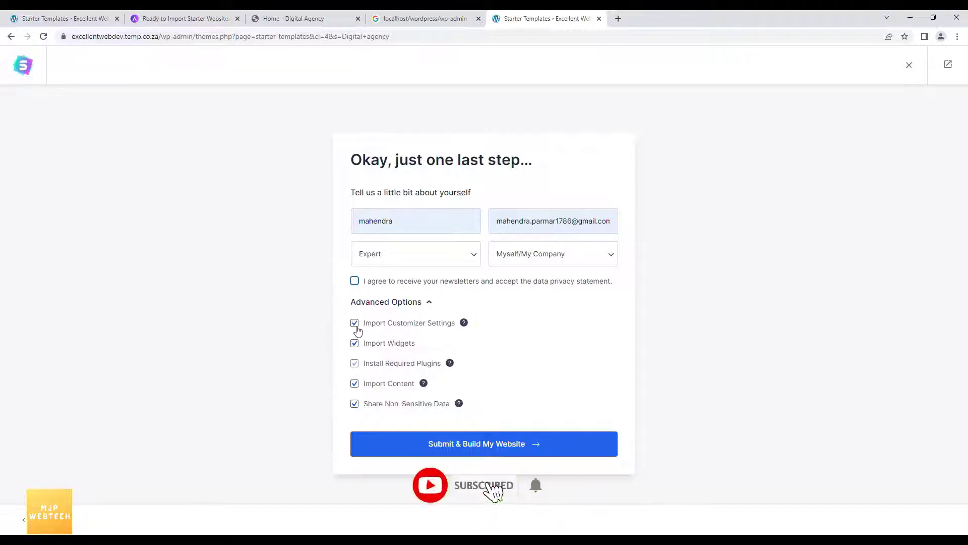
pyautogui.click(489, 449)
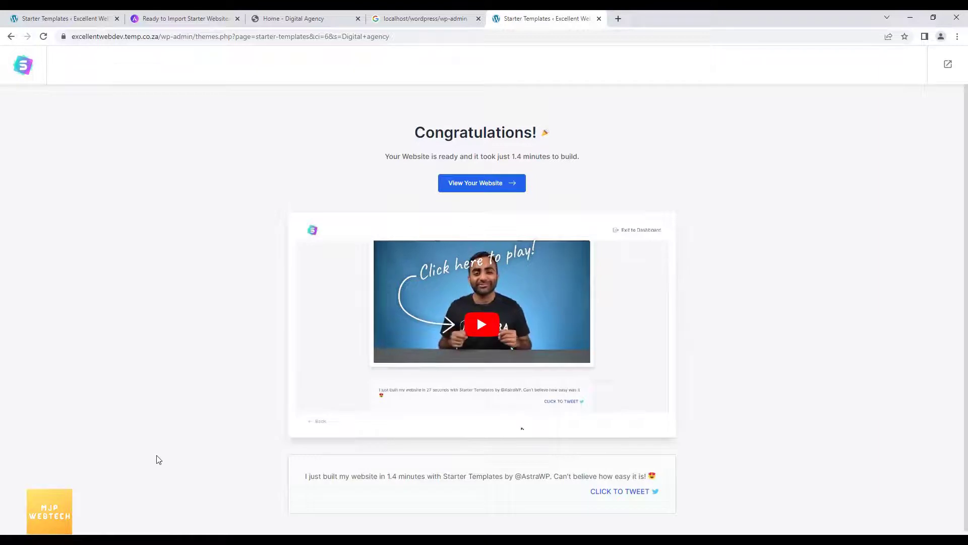
# Step: Check how long the website took to build on the completion page
pyautogui.scroll(-1, 157, 456)
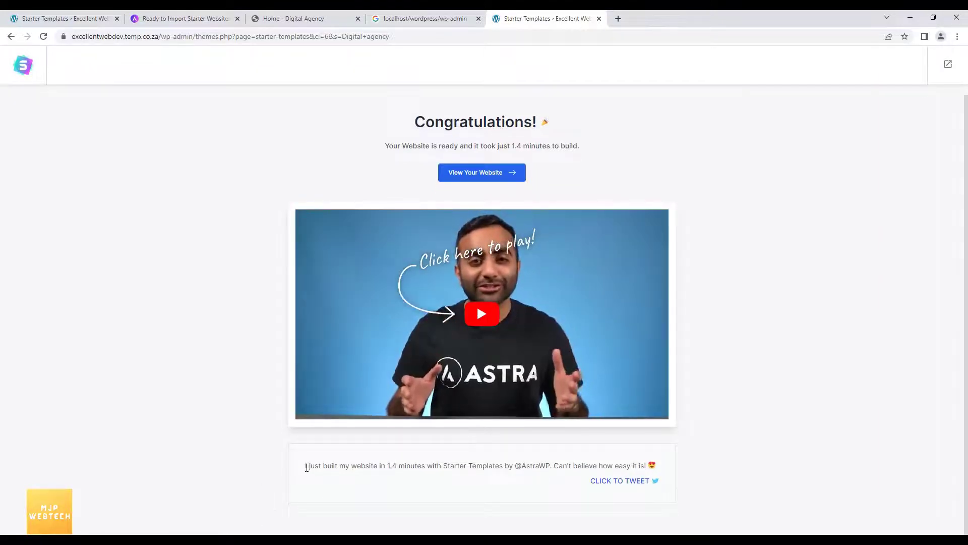
pyautogui.moveTo(306, 468); pyautogui.dragTo(397, 464)
pyautogui.click(389, 465)
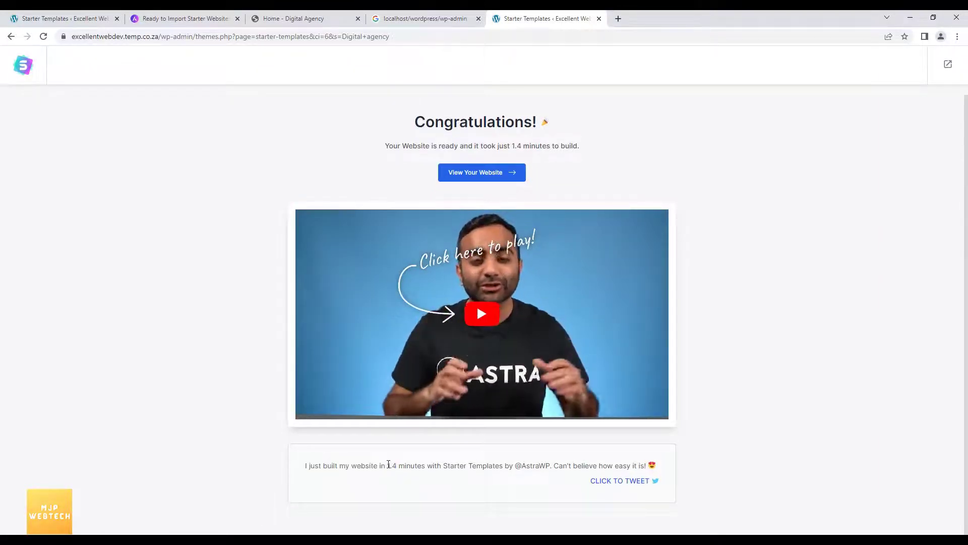
pyautogui.doubleClick(389, 464)
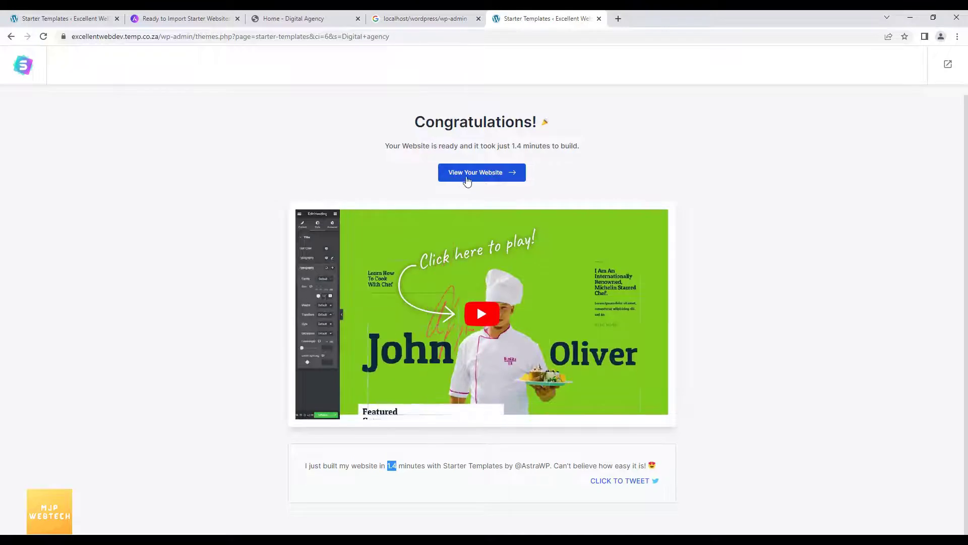
# Step: View the newly built website and review its home page sections and web address
pyautogui.click(468, 180)
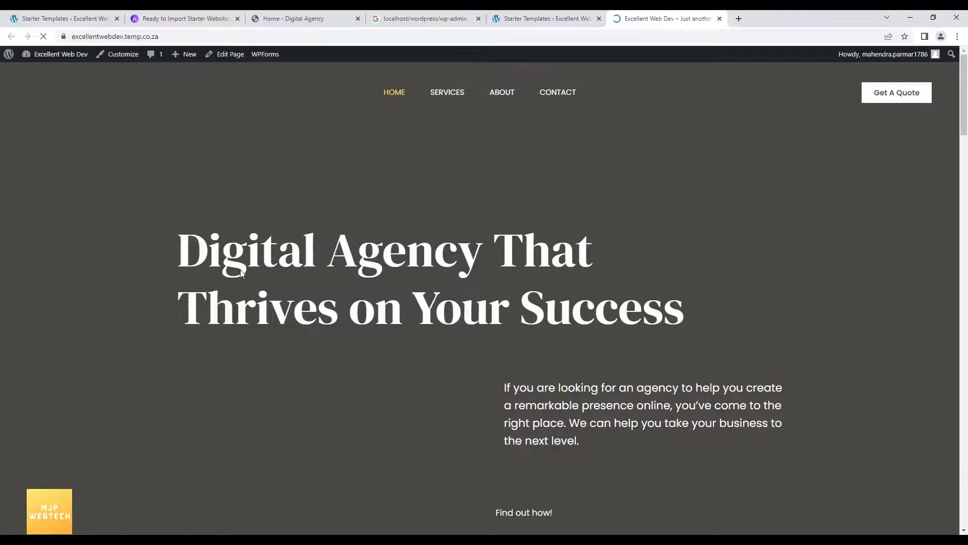
pyautogui.scroll(-20, 433, 348)
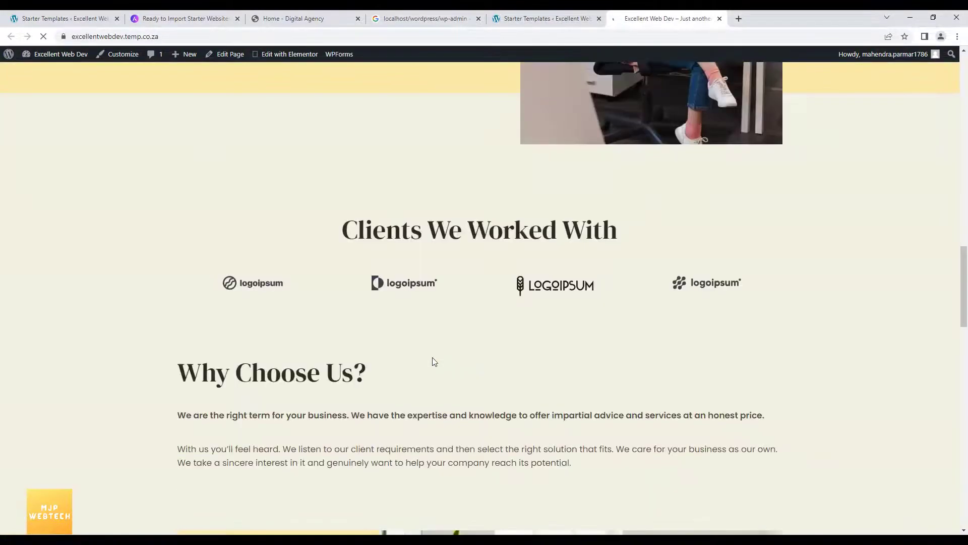
pyautogui.scroll(-20, 435, 361)
pyautogui.scroll(5, 416, 388)
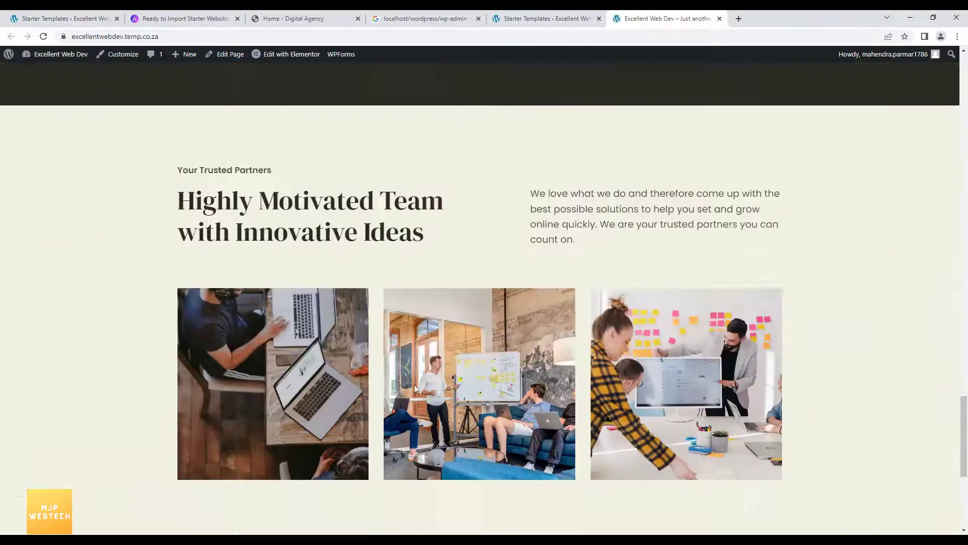
pyautogui.scroll(20, 415, 388)
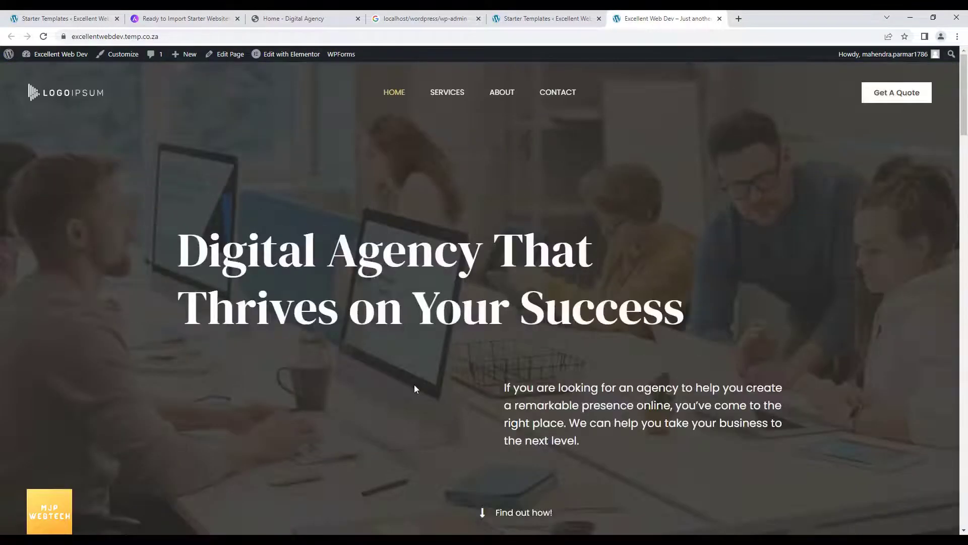
pyautogui.scroll(-15, 414, 388)
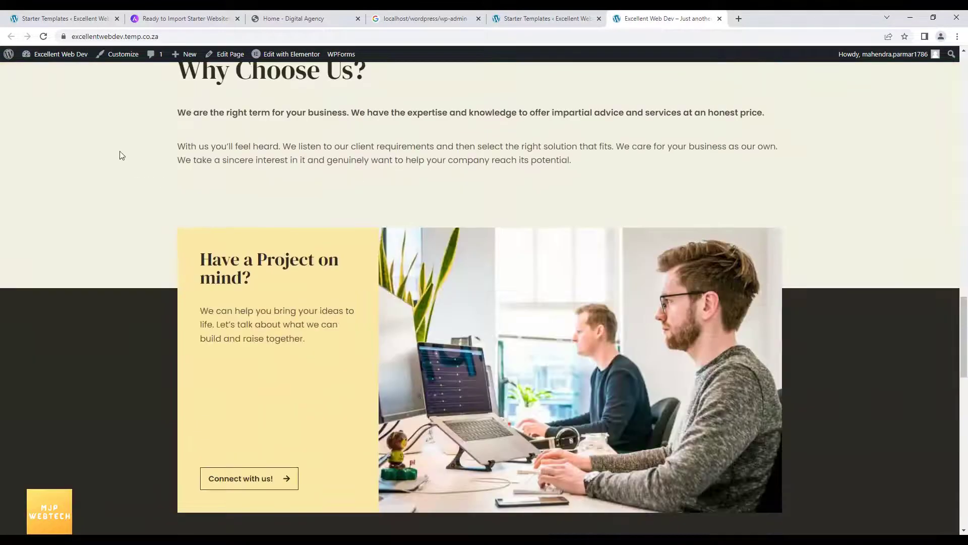
pyautogui.moveTo(73, 37); pyautogui.dragTo(165, 34)
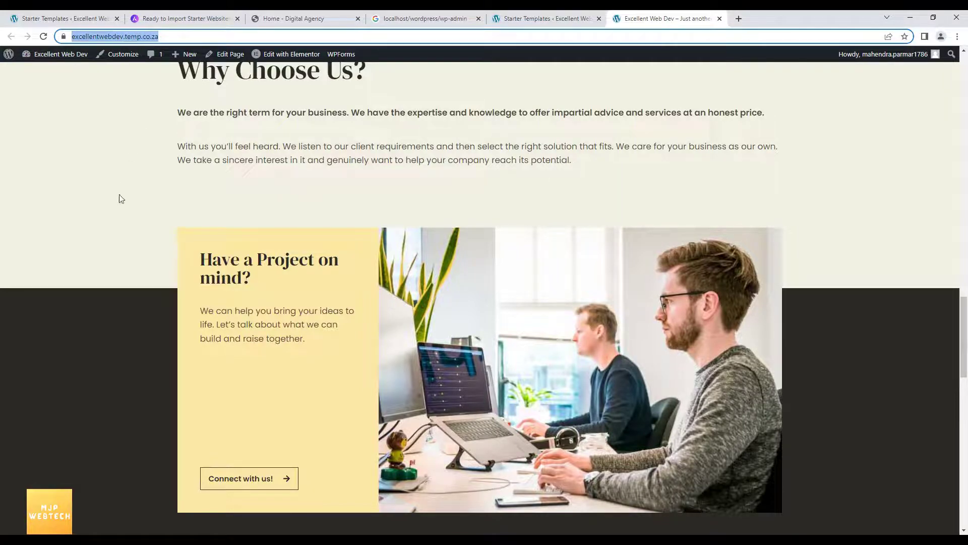
# Step: Switch to Firefox, look over the Digital Agency demo, and view the old Excellent Web Dev home page already loaded there
pyautogui.scroll(12, 81, 368)
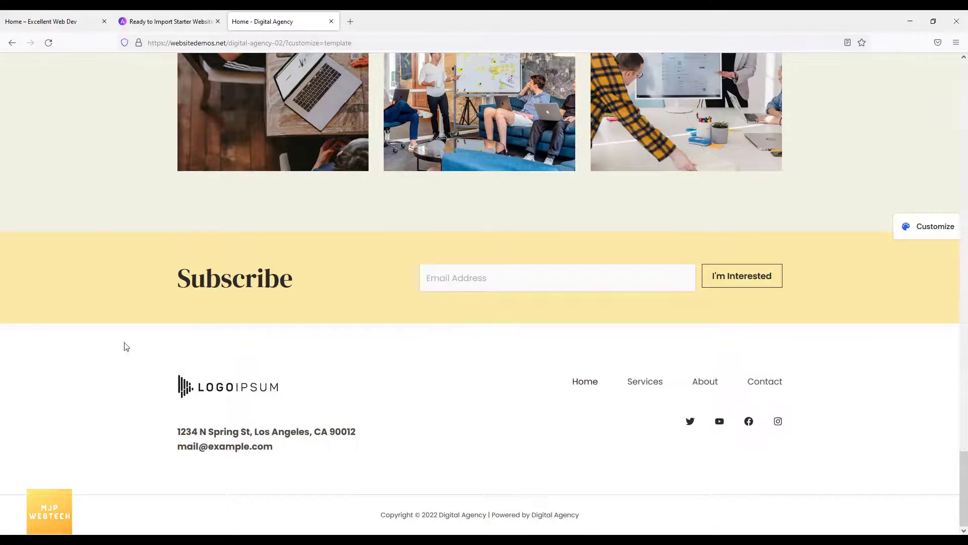
pyautogui.scroll(8, 128, 363)
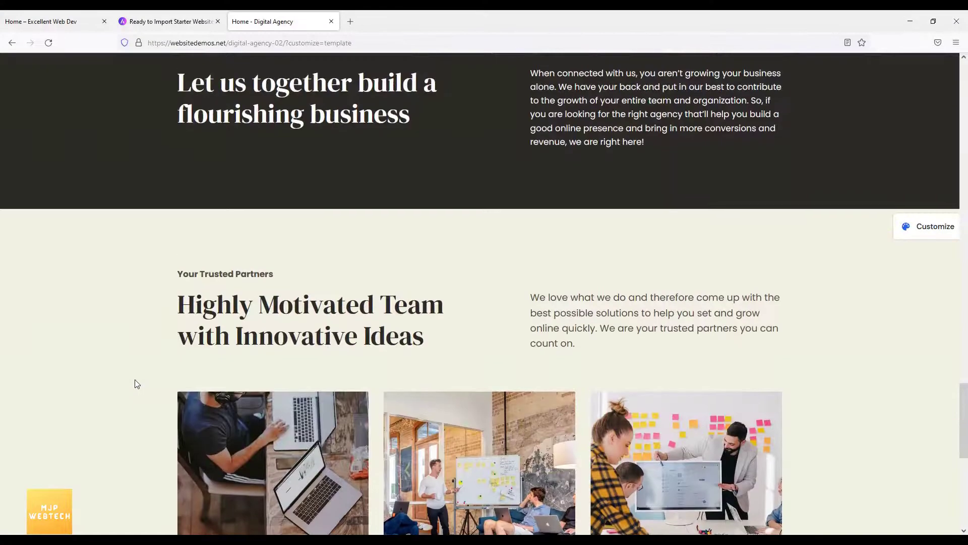
pyautogui.scroll(5, 135, 380)
pyautogui.click(61, 21)
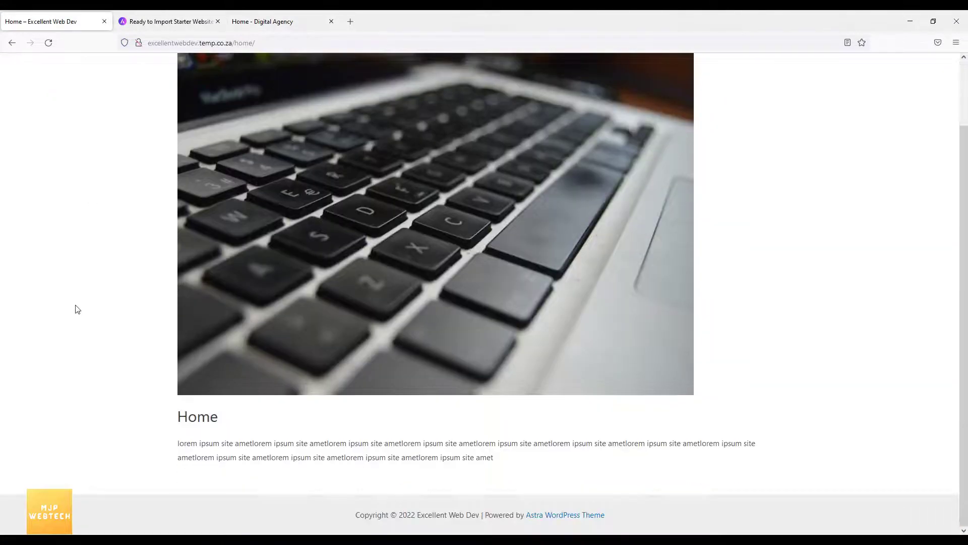
pyautogui.scroll(2, 77, 309)
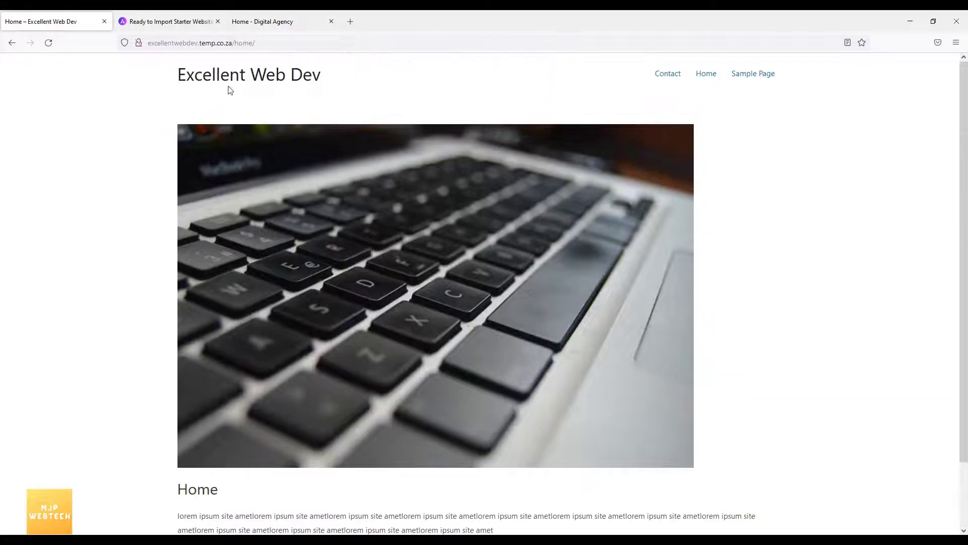
# Step: Copy the domain excellentwebdev.temp.co.za from the old home page's address and load it in a new tab
pyautogui.moveTo(233, 43); pyautogui.dragTo(148, 43)
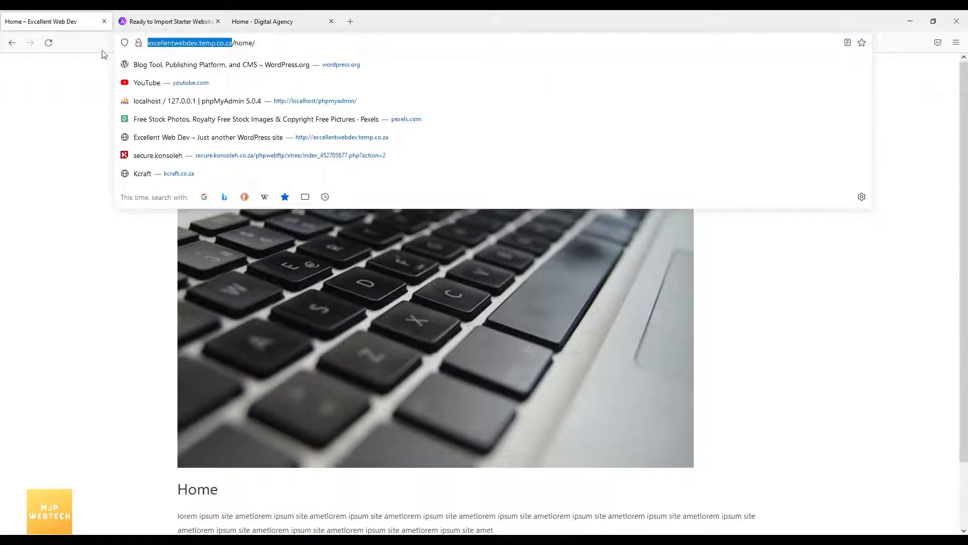
pyautogui.hotkey('ctrl', 'c')
pyautogui.hotkey('ctrl', 't')
pyautogui.hotkey('ctrl', 'v')
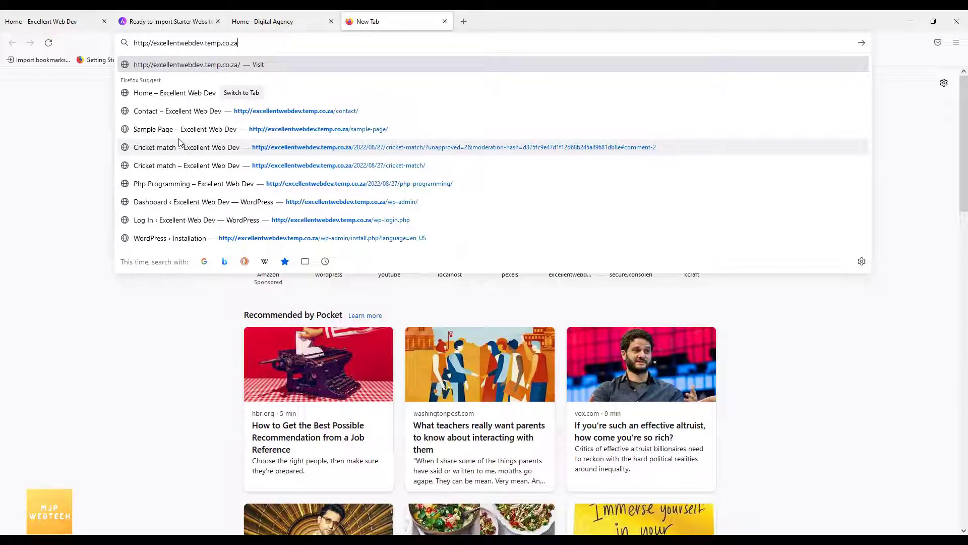
pyautogui.press('Return')
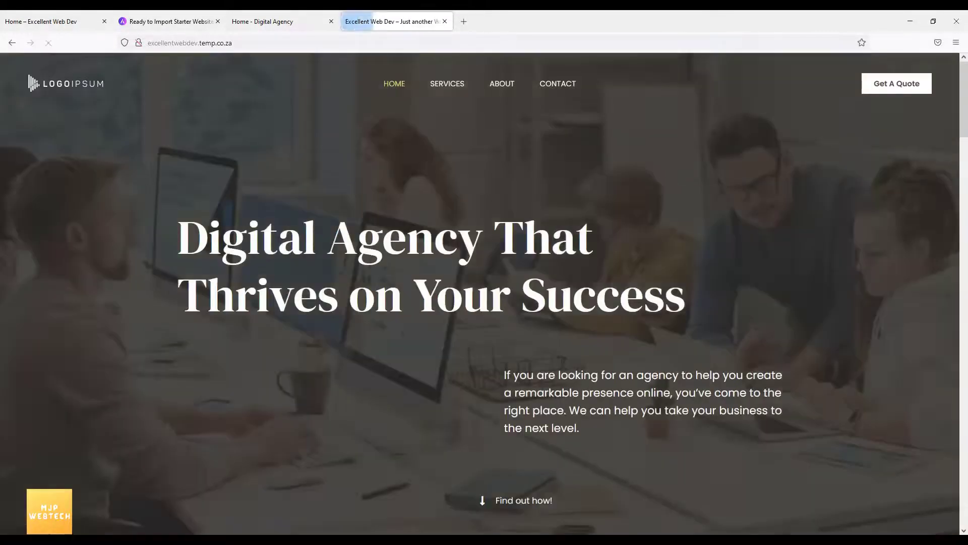
# Step: Review the imported Digital Agency home page in Firefox from its hero section down to the footer
pyautogui.scroll(-20, 493, 366)
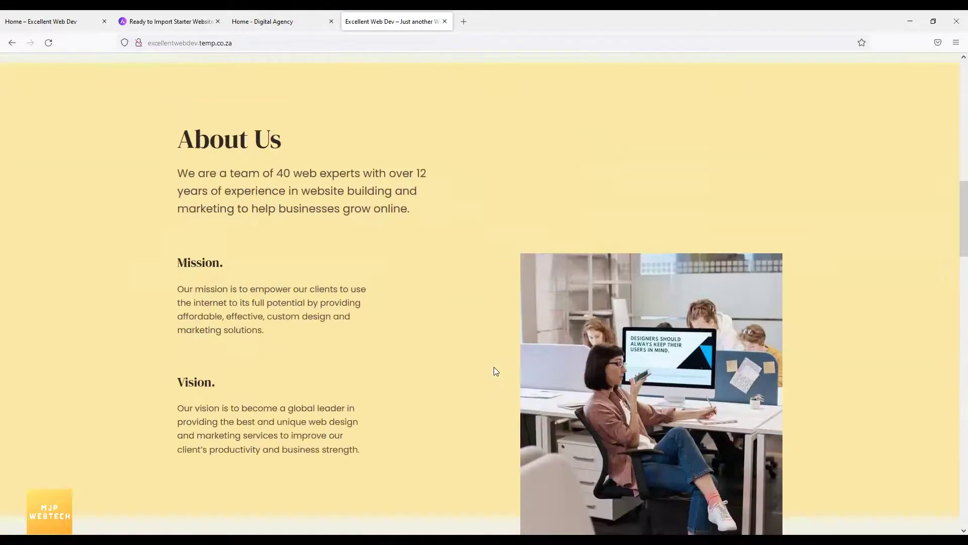
pyautogui.scroll(-15, 496, 371)
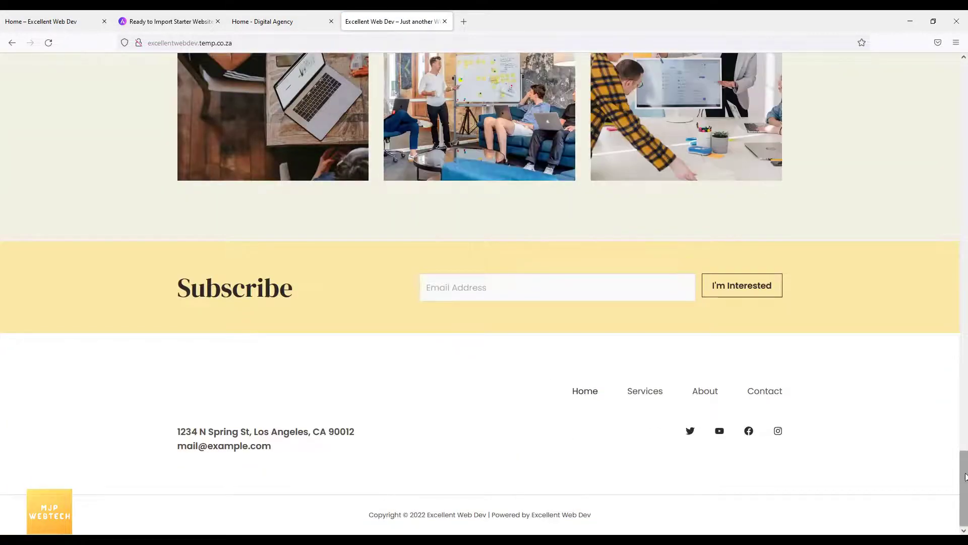
pyautogui.moveTo(965, 477); pyautogui.dragTo(950, 44)
pyautogui.scroll(-4, 596, 218)
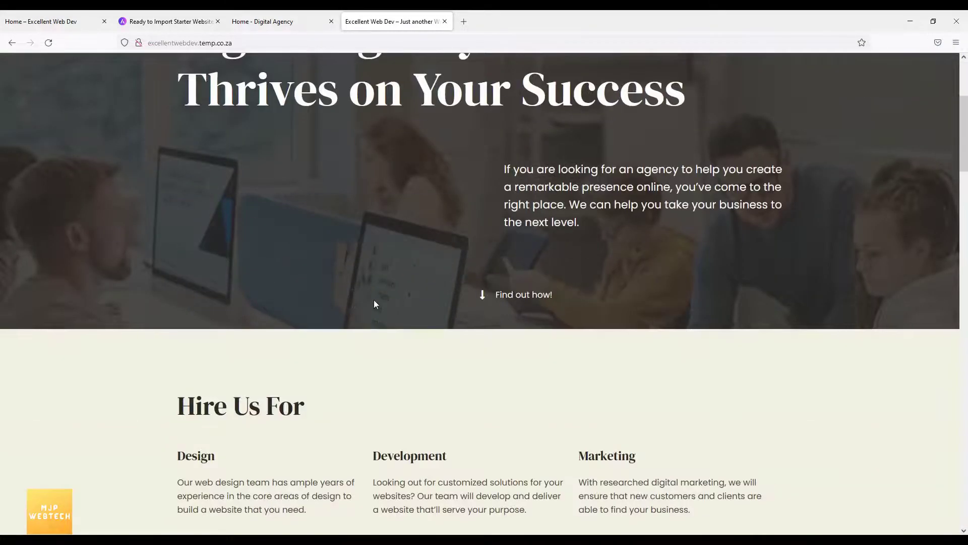
pyautogui.scroll(-14, 328, 373)
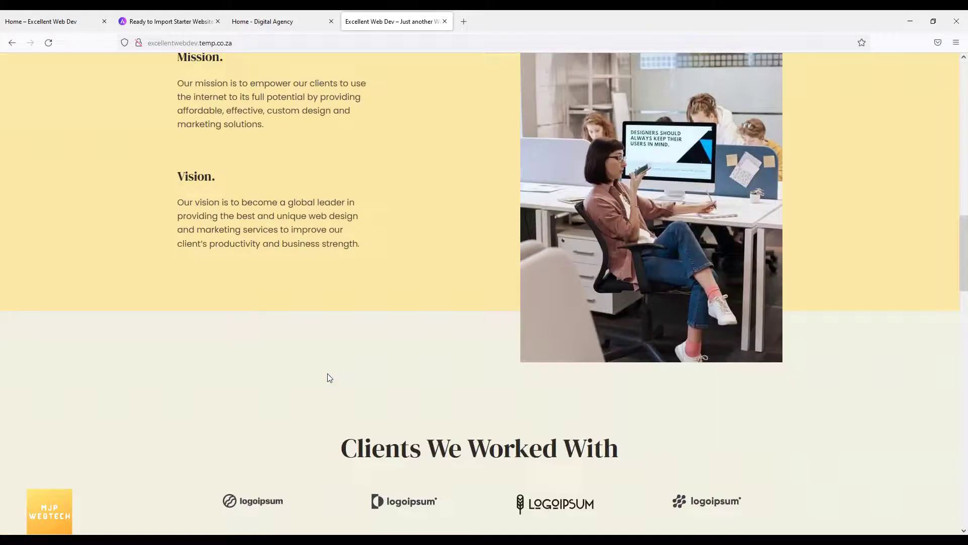
# Step: Look over the home page's clients, Why Choose Us and project sections, and return to the hero section
pyautogui.scroll(-7, 329, 377)
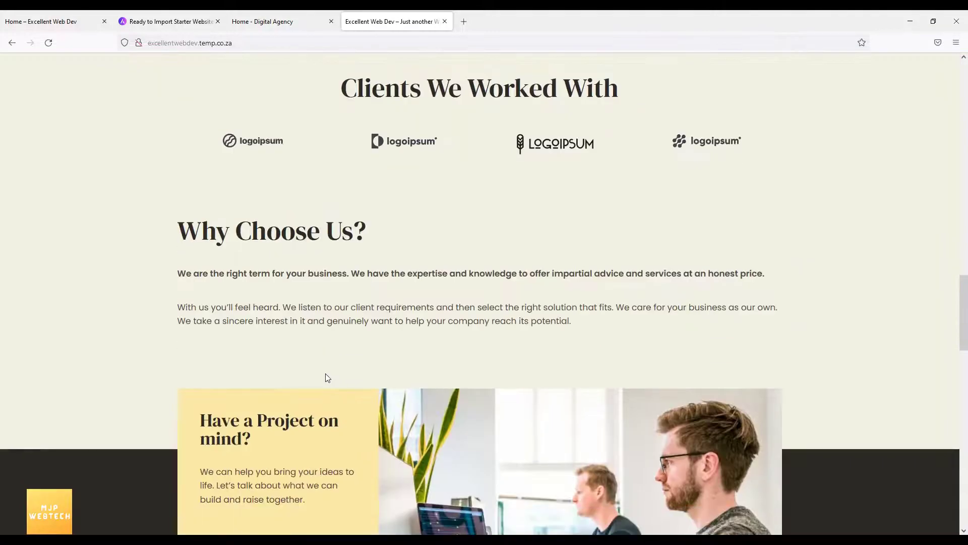
pyautogui.scroll(-8, 326, 374)
pyautogui.scroll(15, 286, 422)
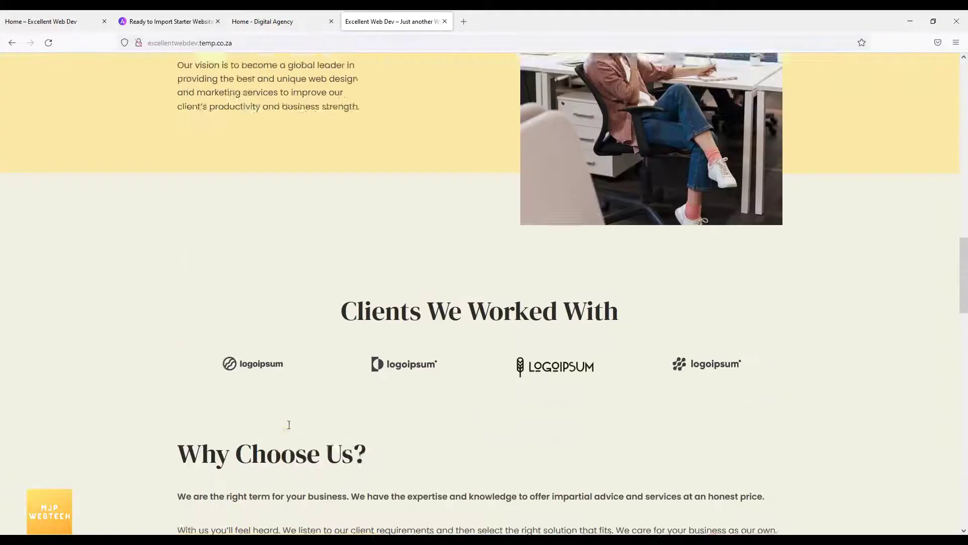
pyautogui.scroll(18, 290, 429)
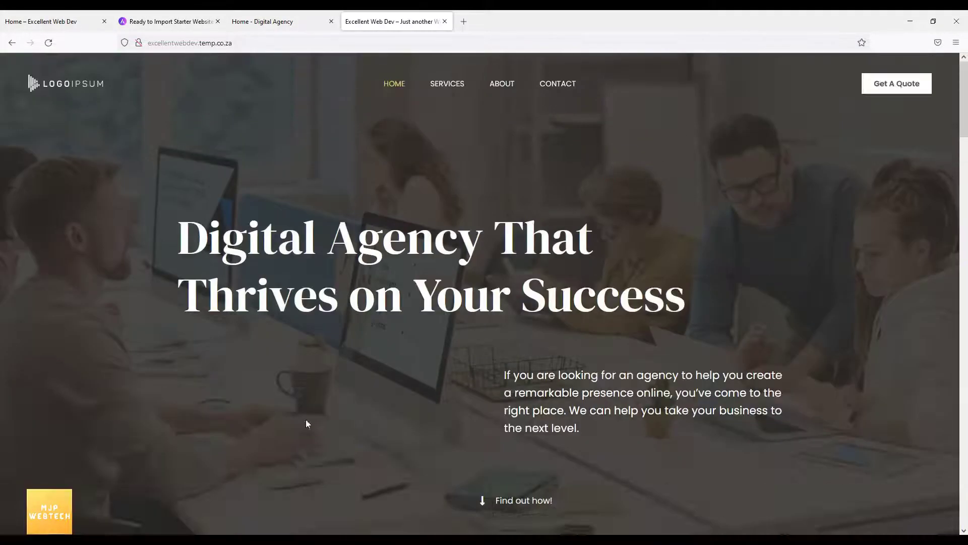
# Step: Open the website's Services page and look through it from the service offerings to the footer
pyautogui.click(447, 85)
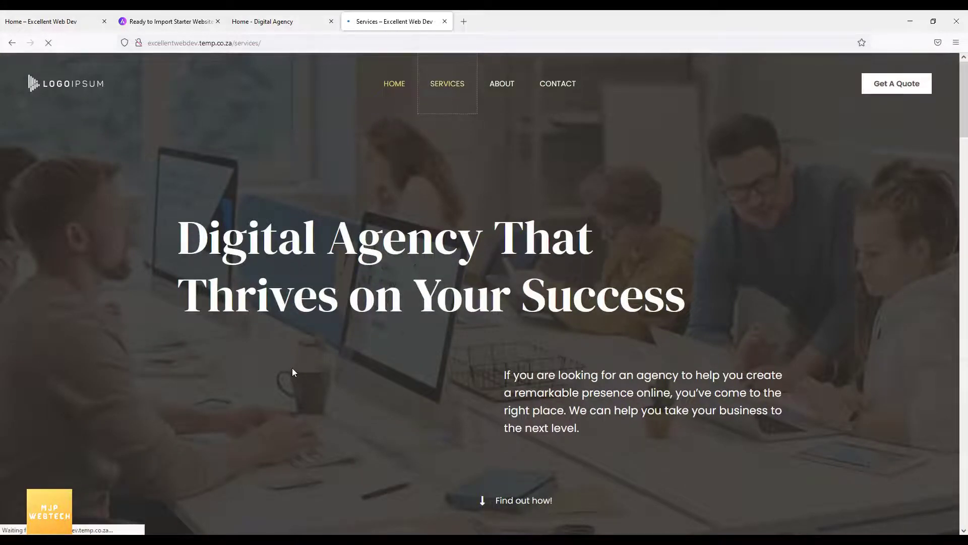
pyautogui.scroll(-4, 294, 372)
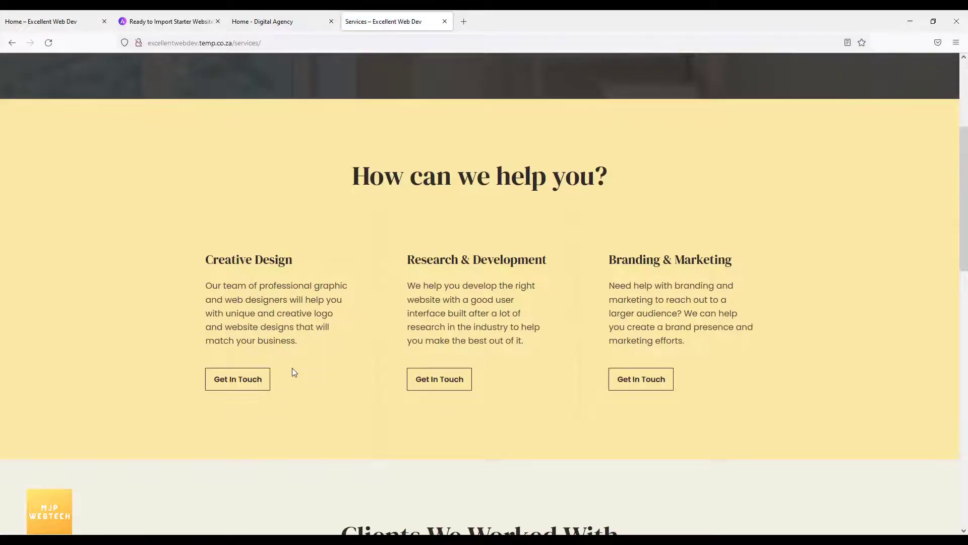
pyautogui.scroll(-15, 291, 396)
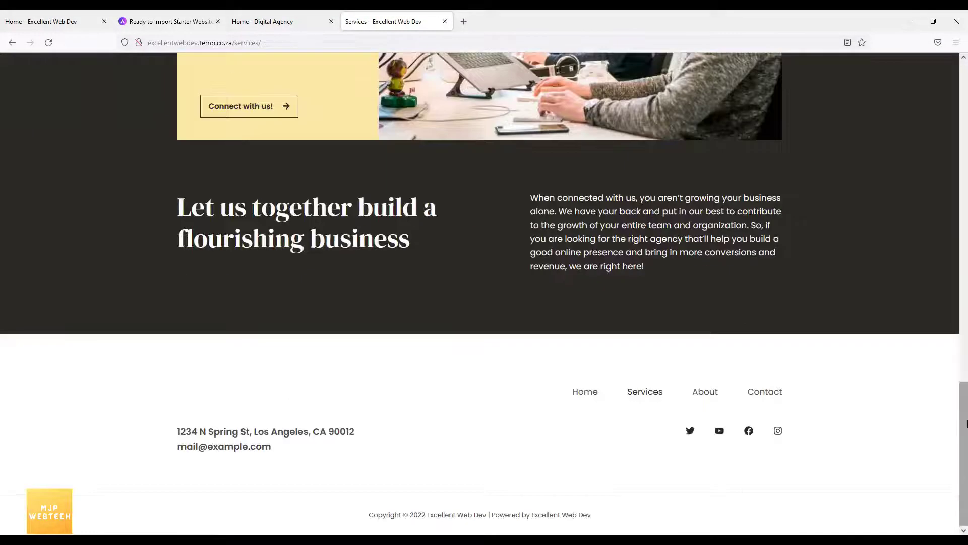
pyautogui.moveTo(966, 422); pyautogui.dragTo(706, 56)
# Step: Open the About page and skim its sections down to the client testimonials and project banner
pyautogui.click(502, 85)
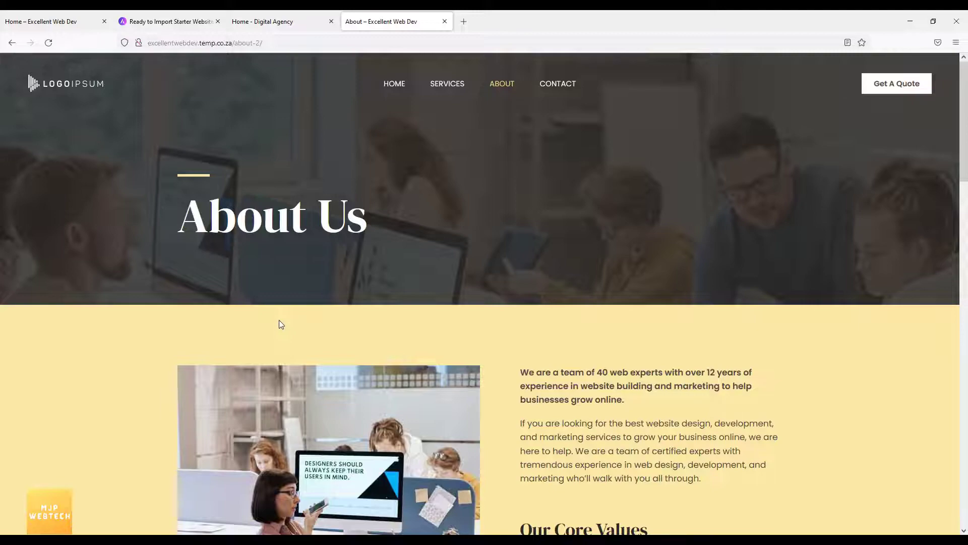
pyautogui.scroll(-12, 249, 432)
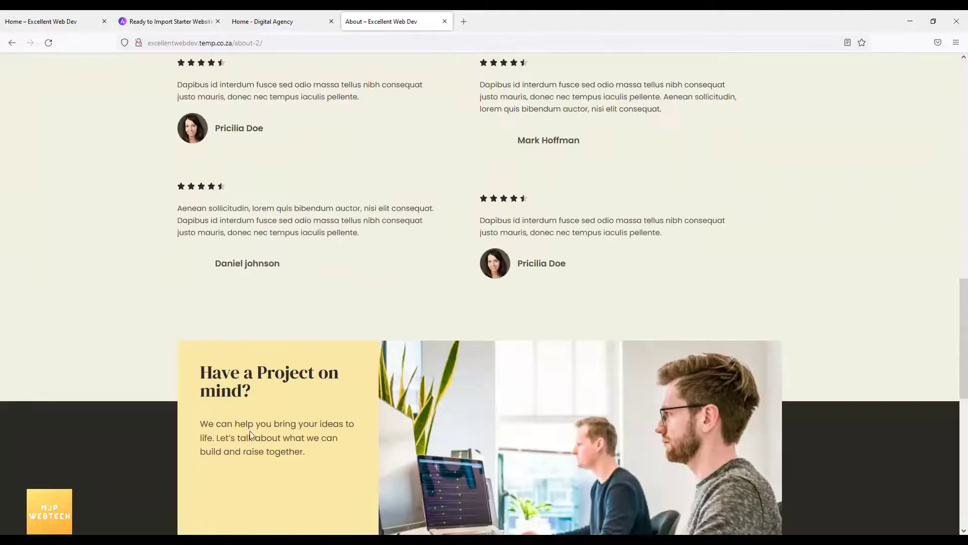
pyautogui.moveTo(964, 364); pyautogui.dragTo(954, 116)
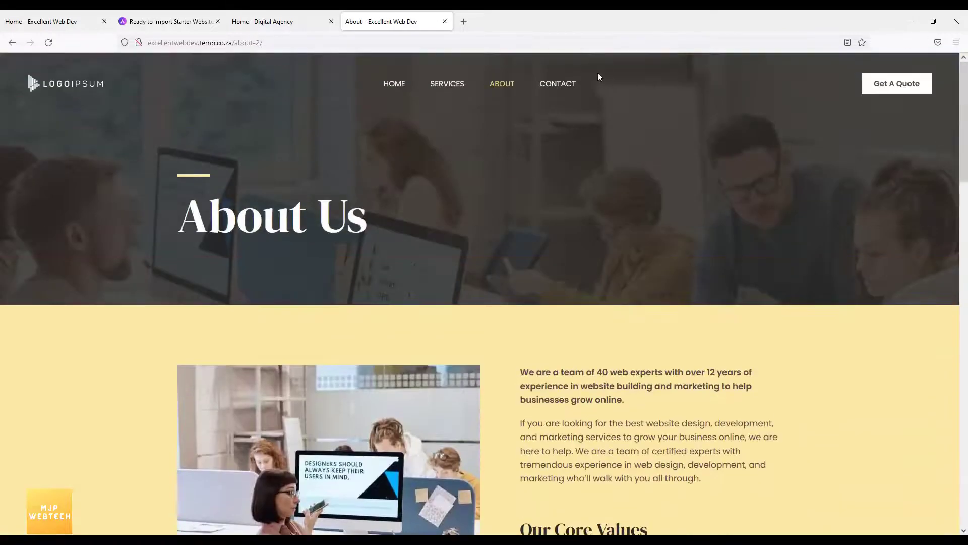
# Step: Open the Contact page and check its map and the footer's copyright line, address and e-mail text
pyautogui.click(556, 86)
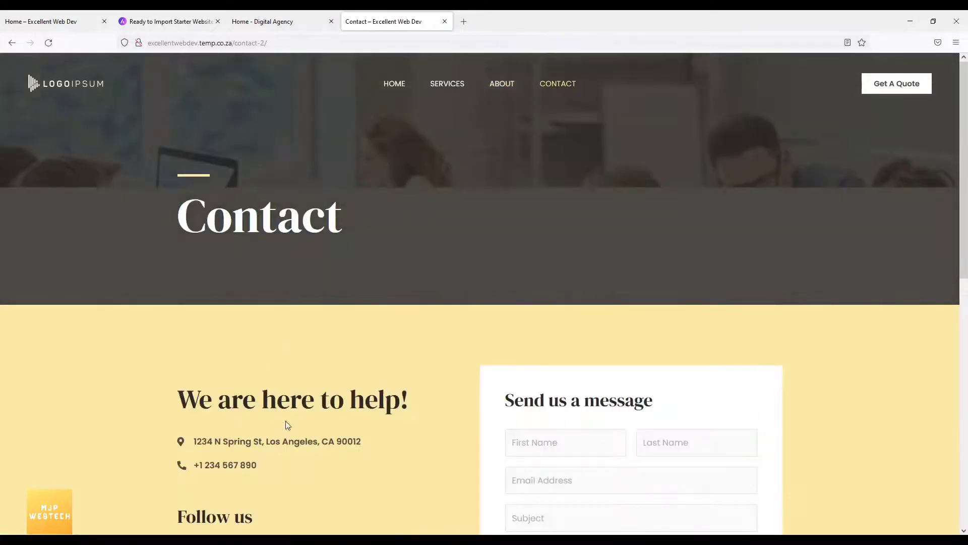
pyautogui.scroll(-7, 284, 424)
pyautogui.scroll(-3, 284, 425)
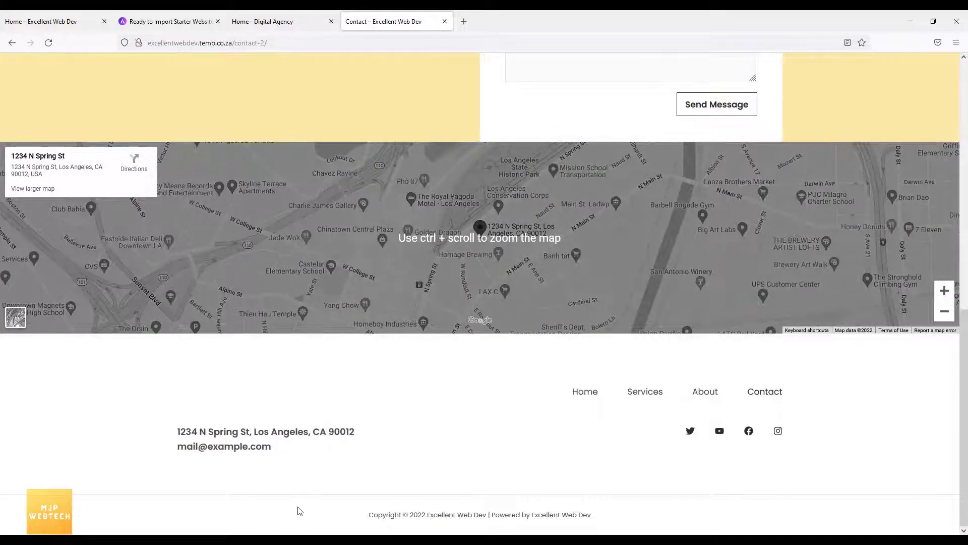
pyautogui.scroll(10, 298, 508)
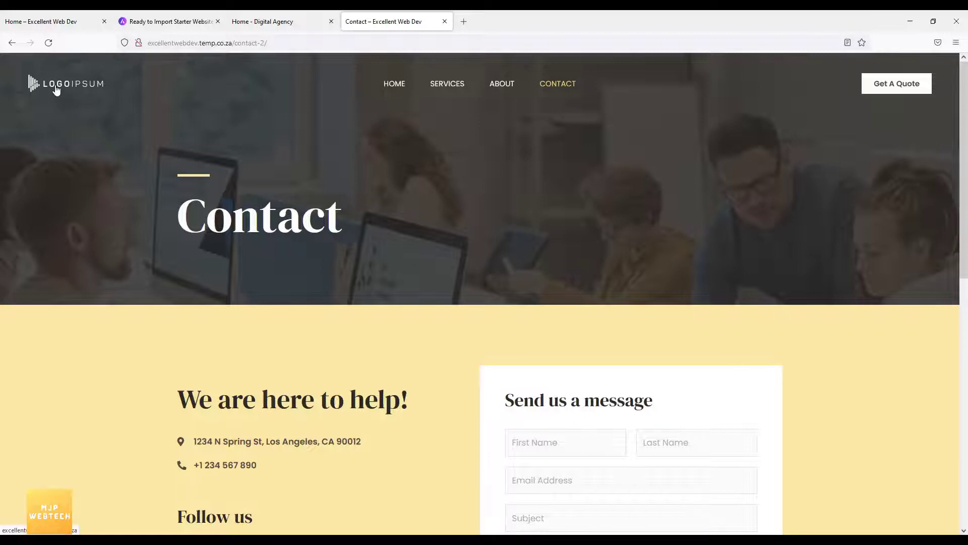
pyautogui.scroll(-10, 73, 89)
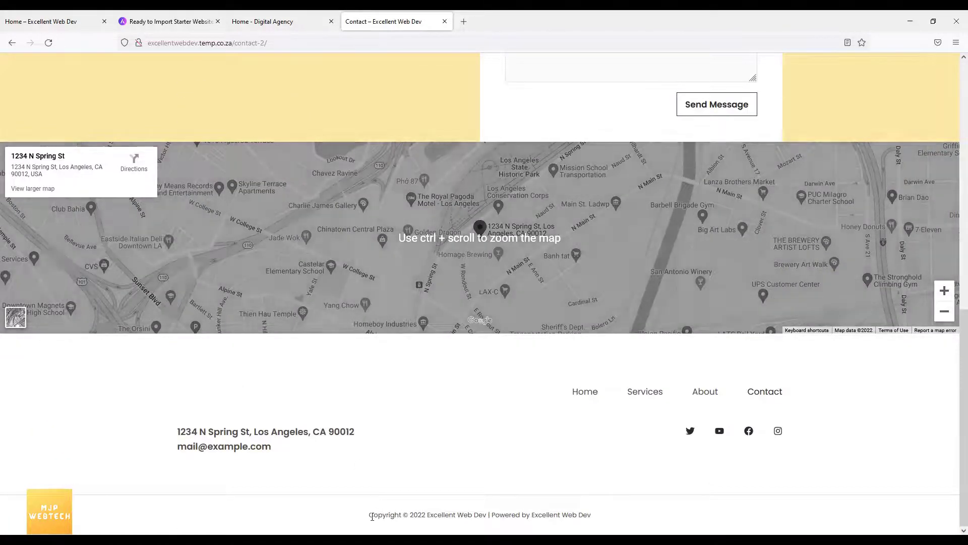
pyautogui.moveTo(370, 516); pyautogui.dragTo(578, 519)
pyautogui.moveTo(305, 448); pyautogui.dragTo(214, 424)
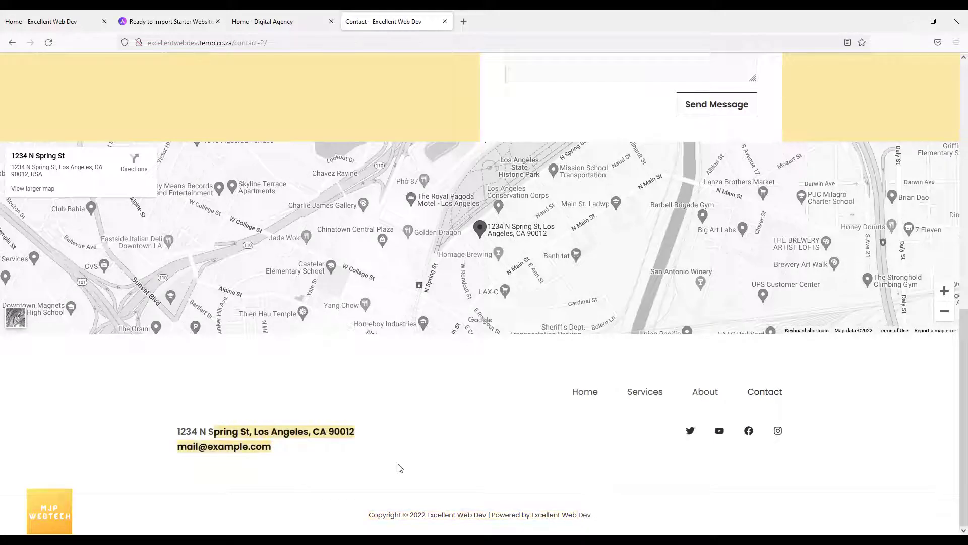
# Step: Examine the Contact page's contact details, Follow us icons and Send us a message form
pyautogui.scroll(5, 396, 464)
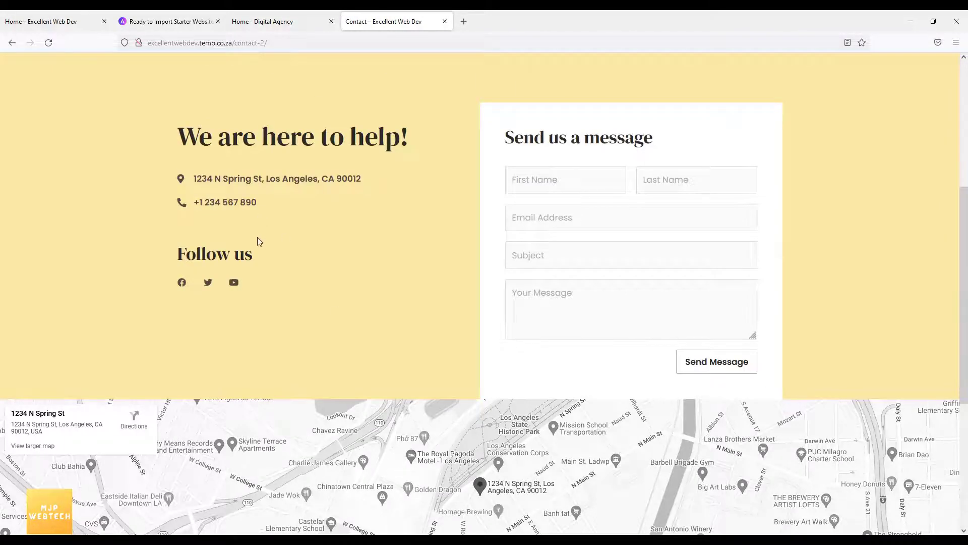
pyautogui.scroll(3, 258, 241)
pyautogui.scroll(1, 269, 251)
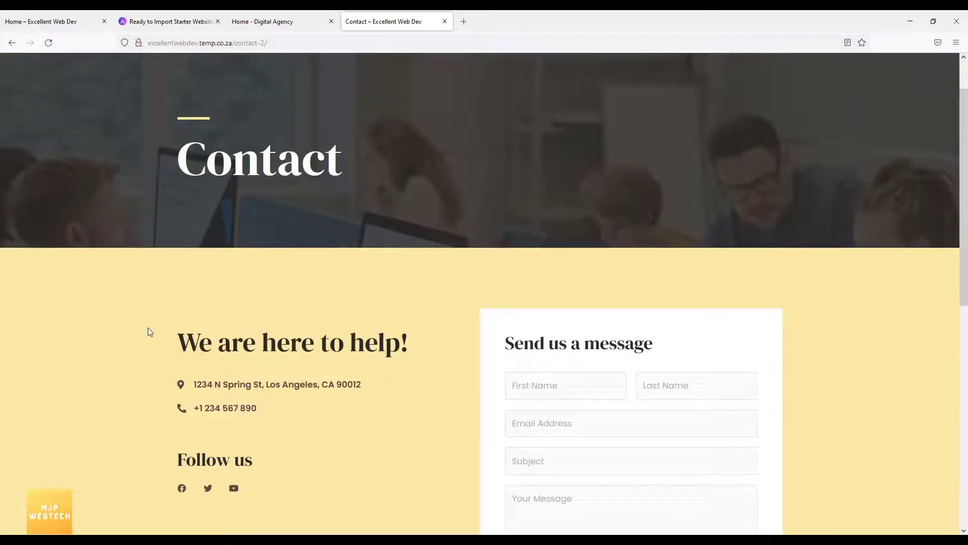
pyautogui.scroll(-4, 147, 329)
pyautogui.scroll(3, 147, 329)
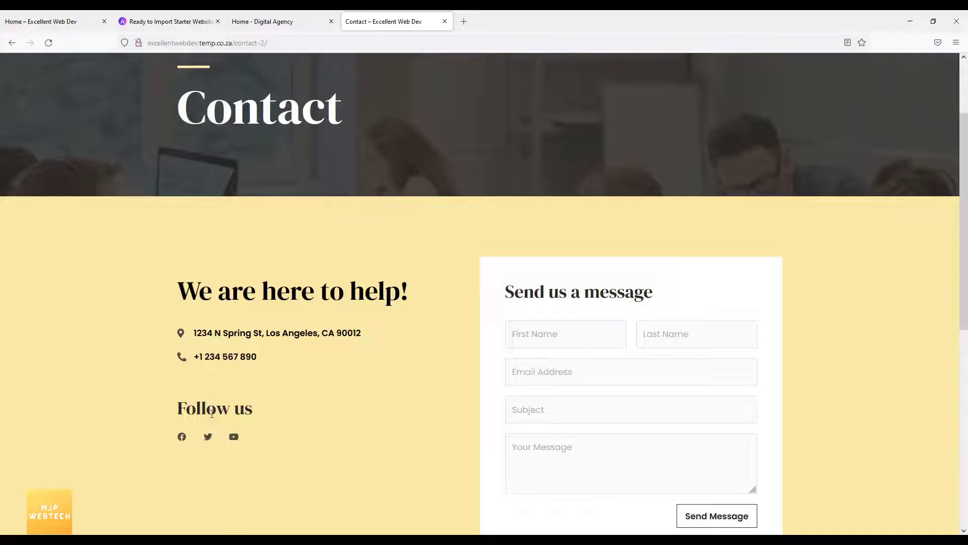
pyautogui.scroll(-2, 393, 366)
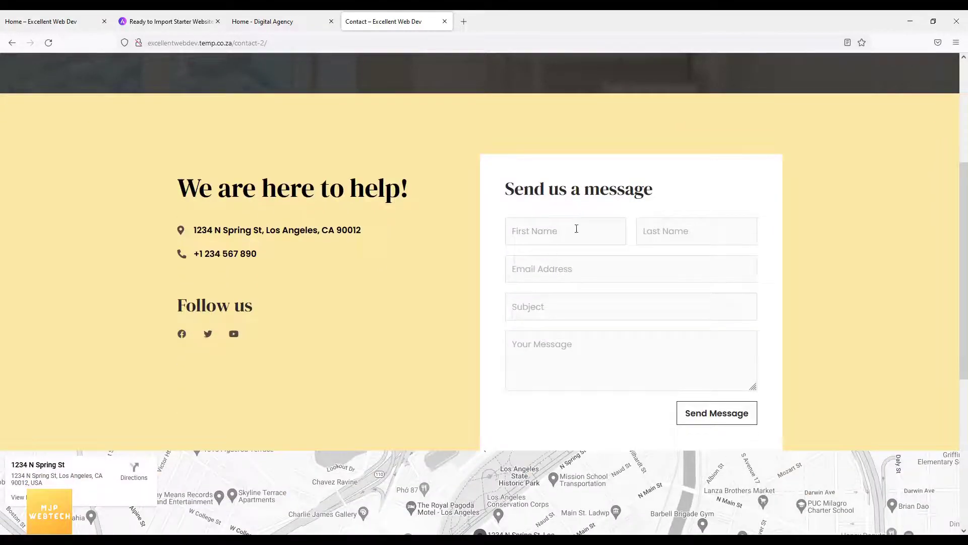
pyautogui.scroll(4, 587, 260)
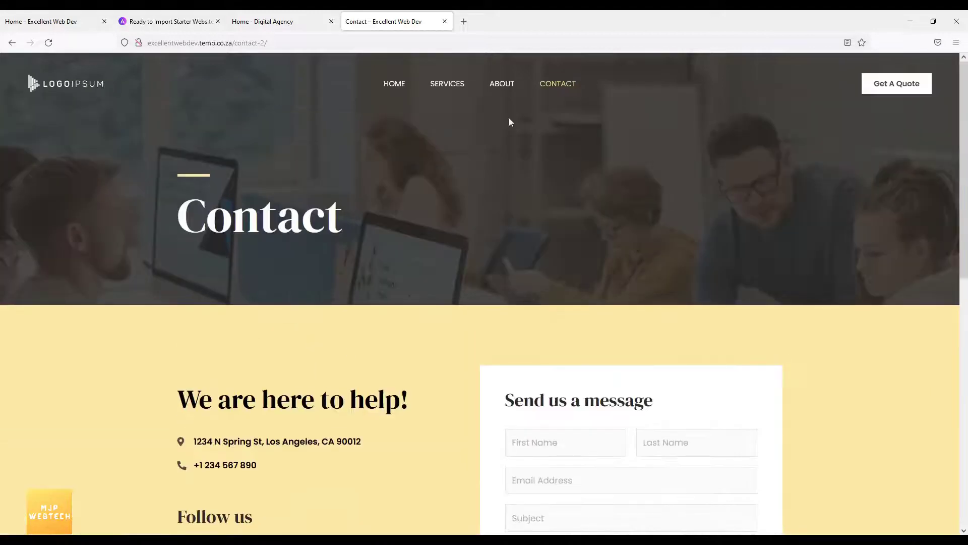
# Step: Reopen the About page and examine its team introduction, core values, client testimonials and closing sections
pyautogui.click(502, 84)
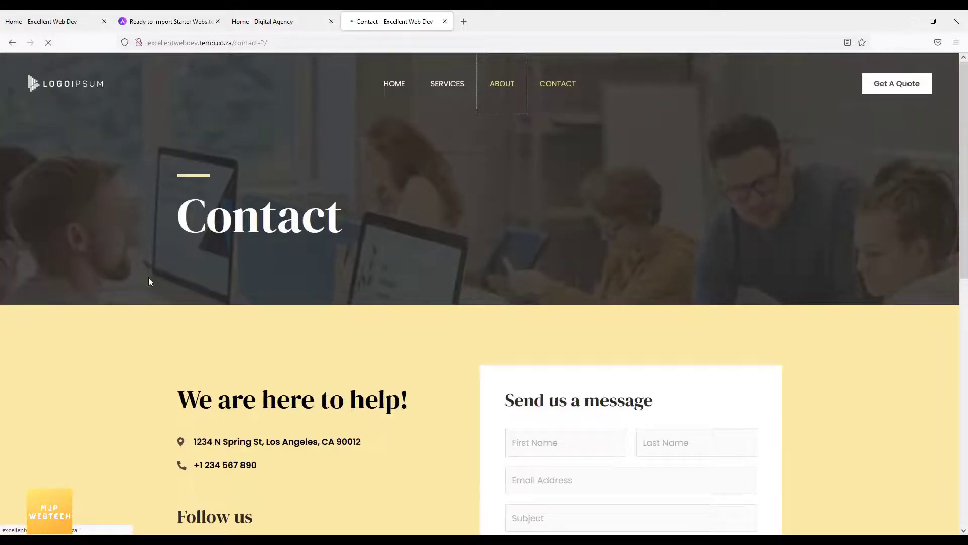
pyautogui.scroll(-3, 148, 277)
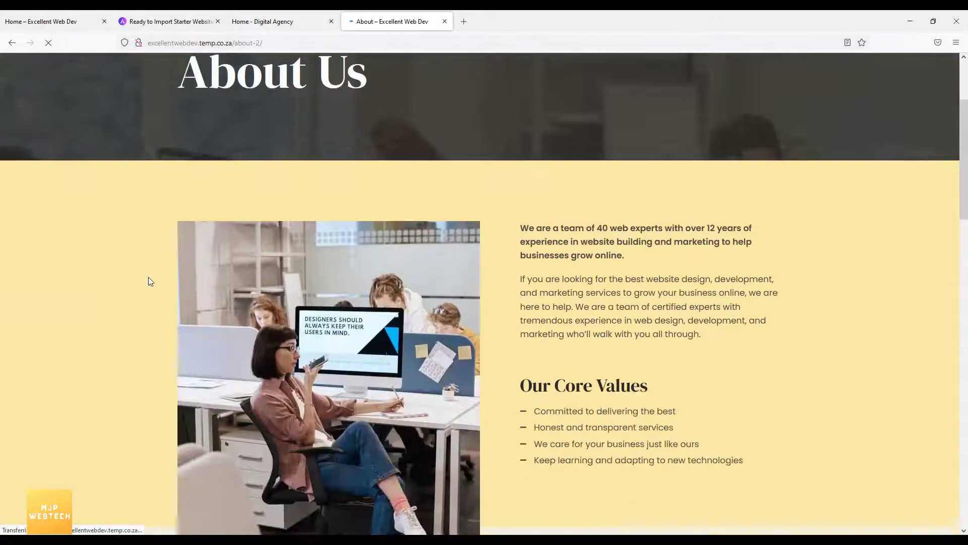
pyautogui.scroll(-3, 148, 281)
pyautogui.scroll(-5, 165, 340)
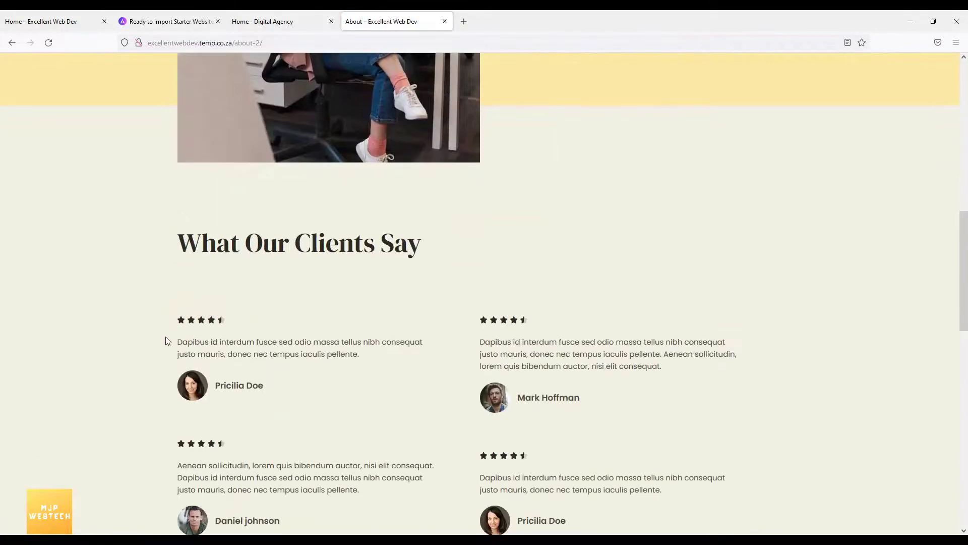
pyautogui.scroll(7, 164, 337)
pyautogui.scroll(-15, 165, 338)
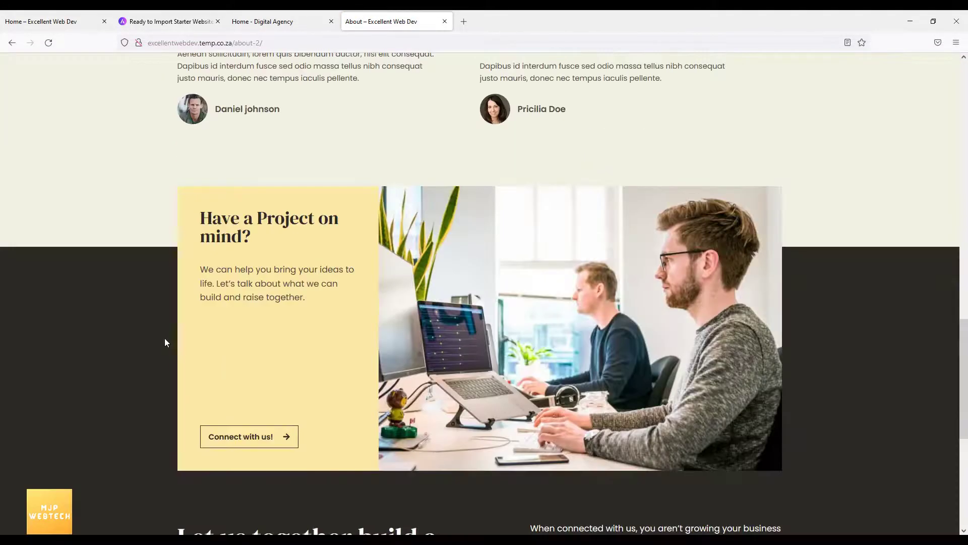
pyautogui.scroll(-5, 165, 339)
pyautogui.scroll(14, 165, 339)
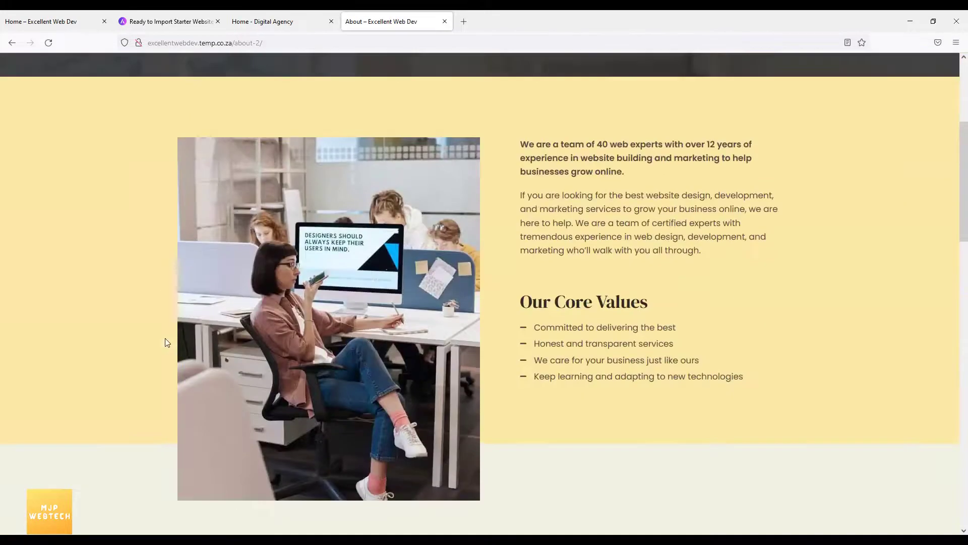
pyautogui.scroll(5, 165, 338)
pyautogui.scroll(-15, 165, 338)
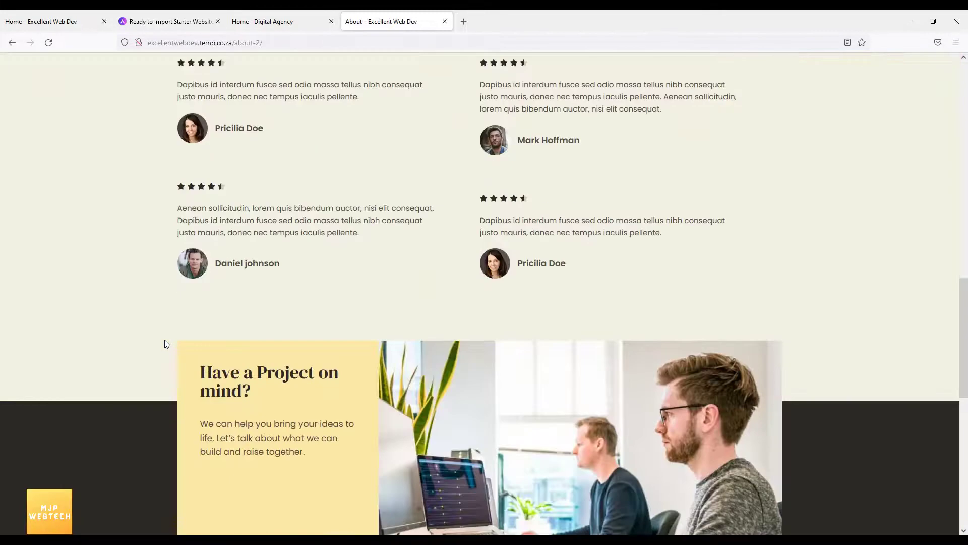
pyautogui.scroll(-5, 164, 340)
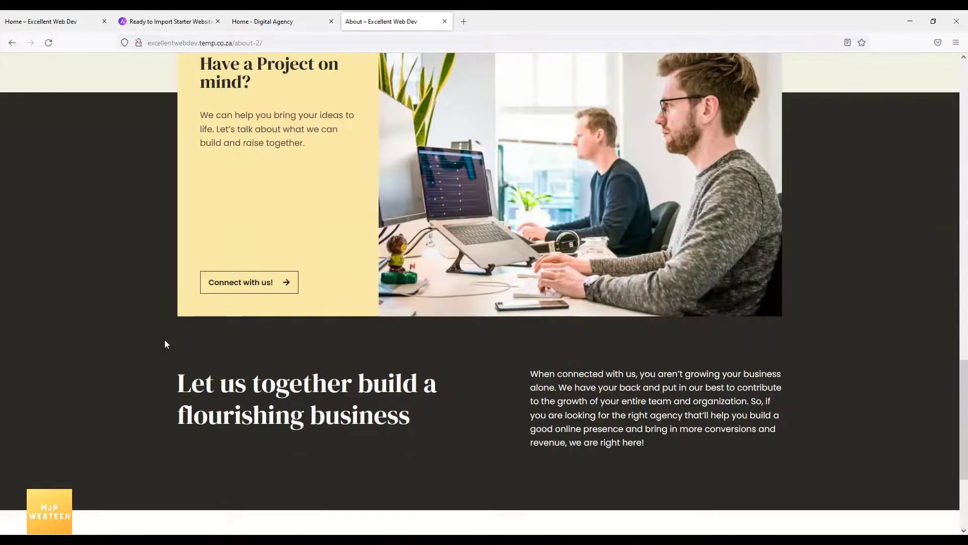
pyautogui.scroll(14, 164, 340)
pyautogui.scroll(7, 167, 345)
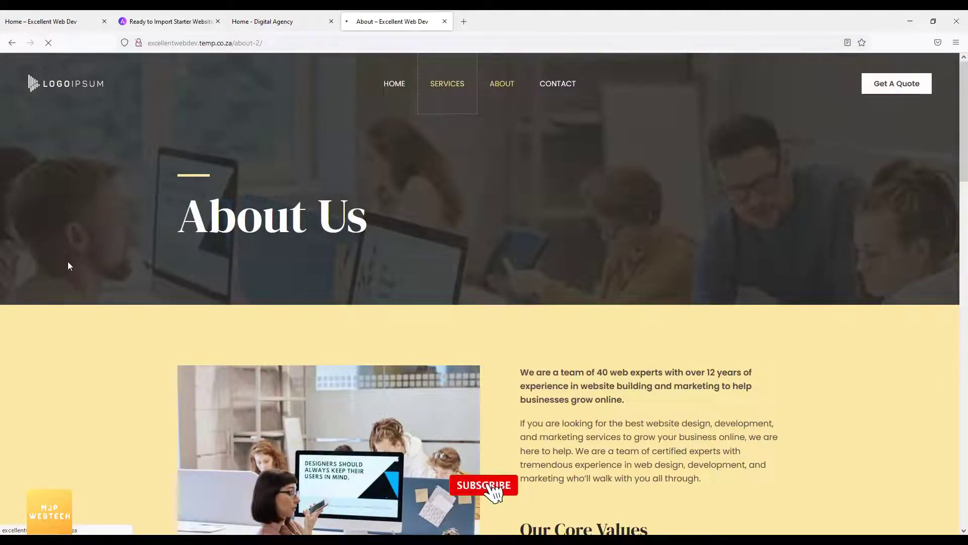
# Step: Review the Services page again, reading the Creative Design, Research & Development and Branding & Marketing descriptions
pyautogui.scroll(-5, 68, 266)
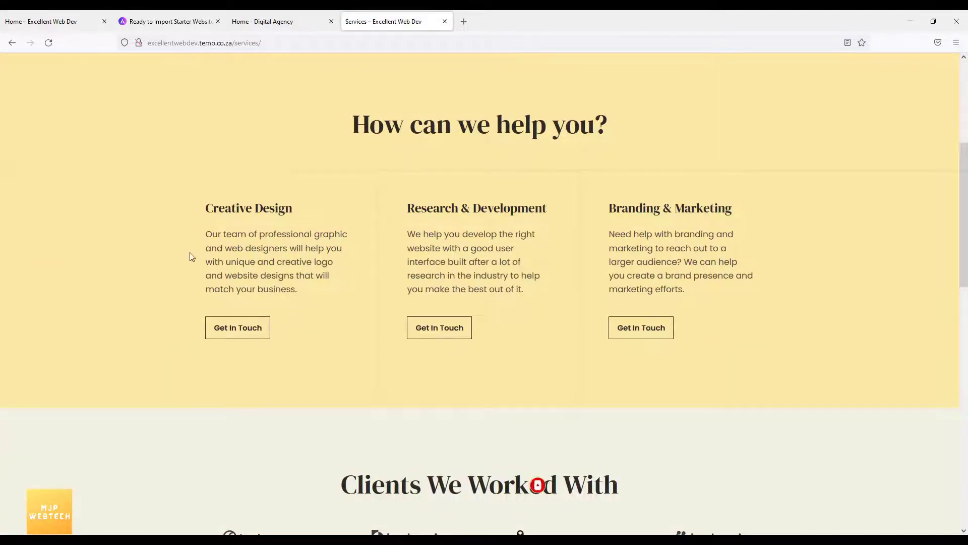
pyautogui.scroll(-7, 190, 255)
pyautogui.scroll(-6, 190, 256)
pyautogui.scroll(13, 190, 256)
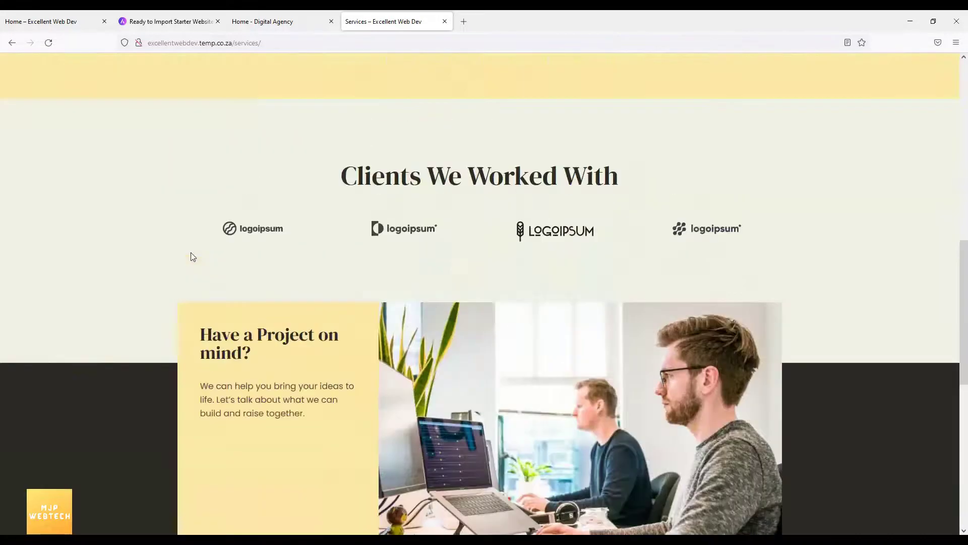
pyautogui.moveTo(214, 238); pyautogui.dragTo(315, 273)
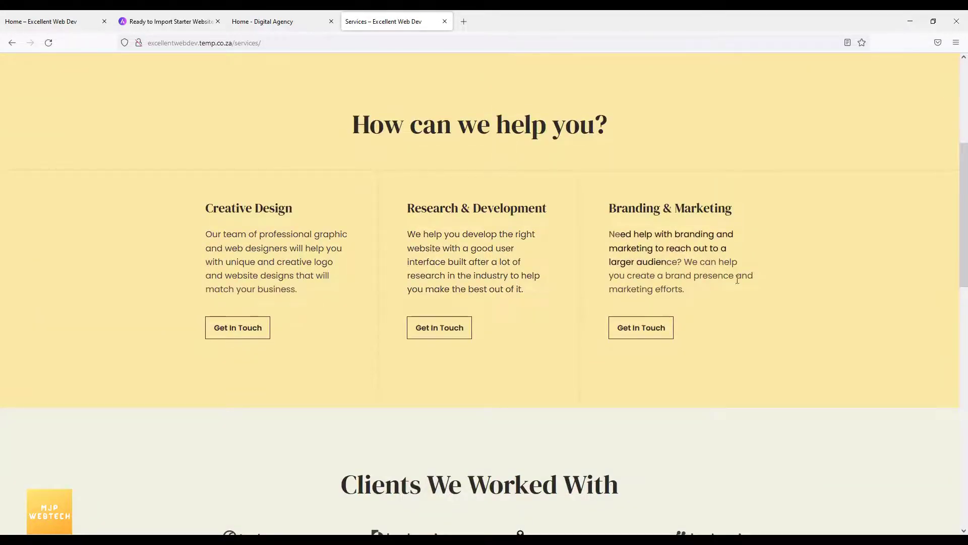
pyautogui.scroll(-10, 461, 343)
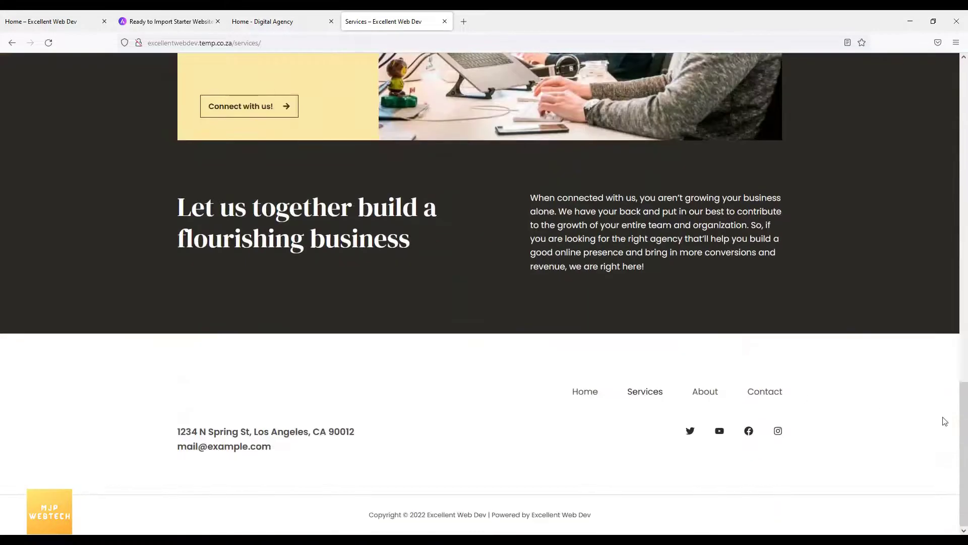
pyautogui.scroll(10, 945, 422)
# Step: Return to the website's Home page and review all its sections down to the Subscribe form
pyautogui.click(394, 90)
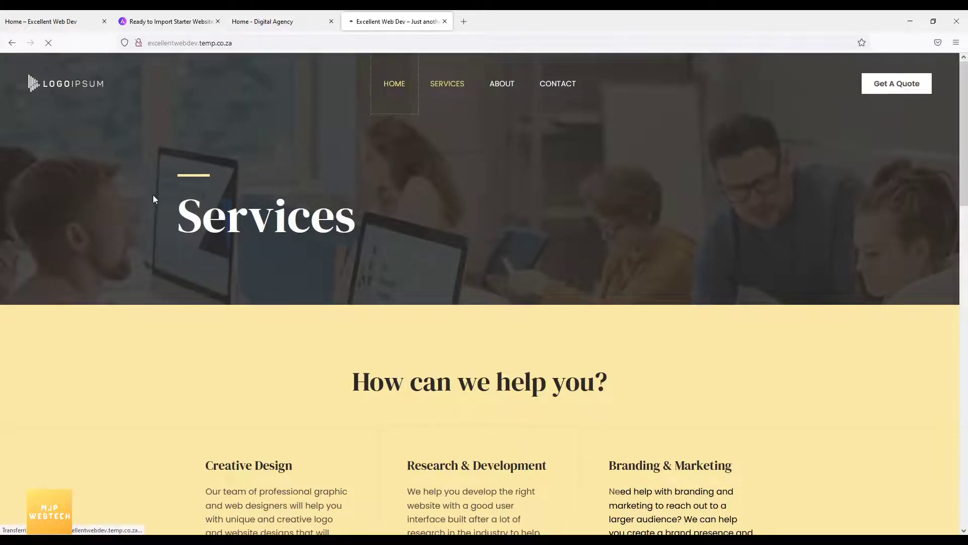
pyautogui.scroll(-5, 173, 262)
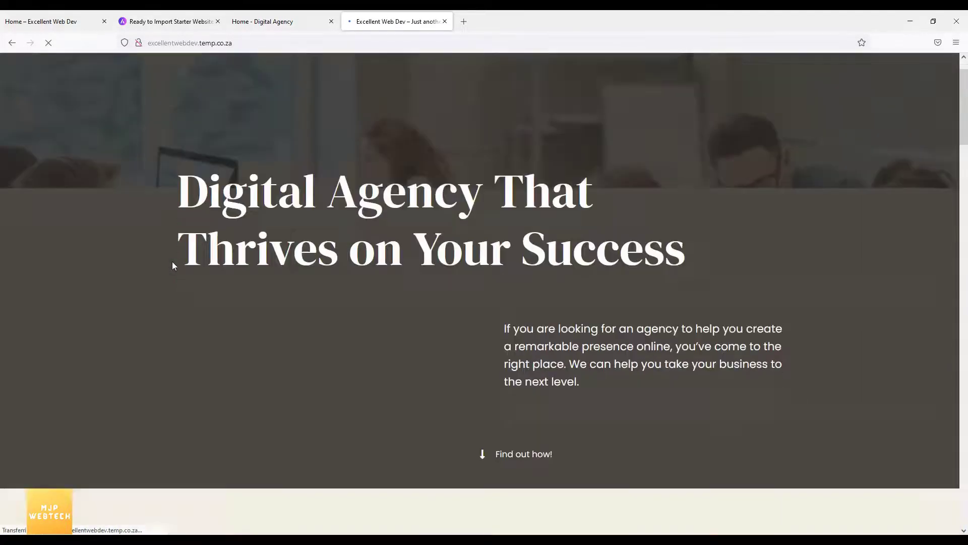
pyautogui.scroll(-6, 173, 263)
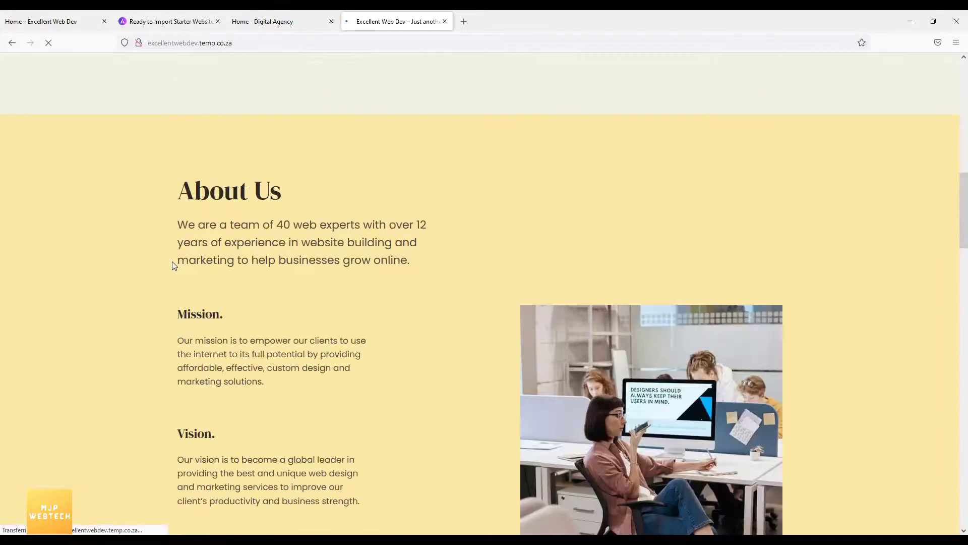
pyautogui.scroll(-12, 119, 281)
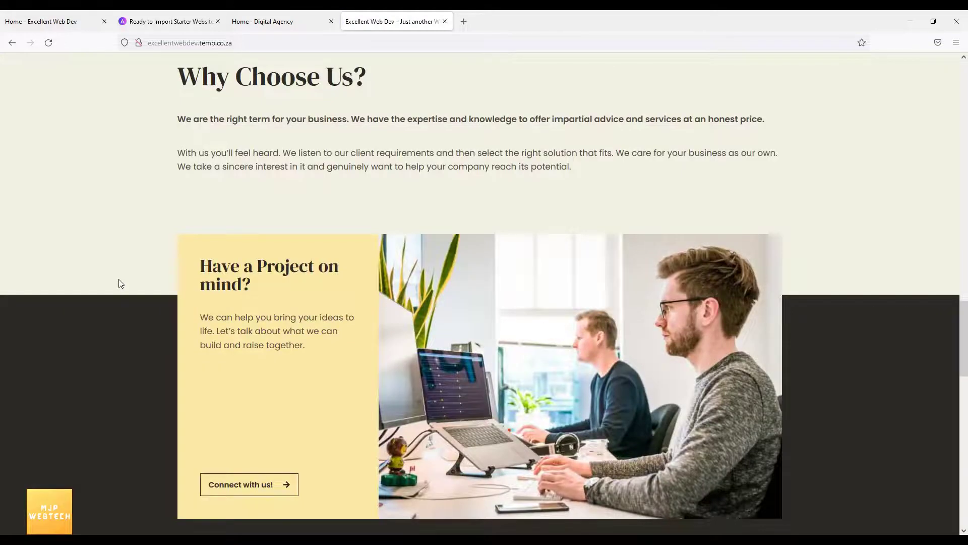
pyautogui.scroll(-8, 120, 283)
pyautogui.scroll(-7, 121, 283)
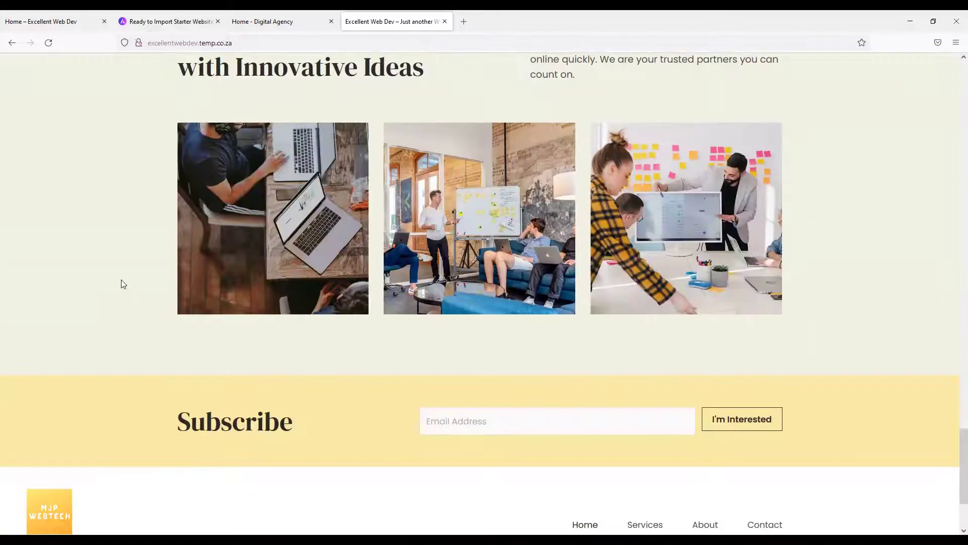
pyautogui.scroll(20, 123, 284)
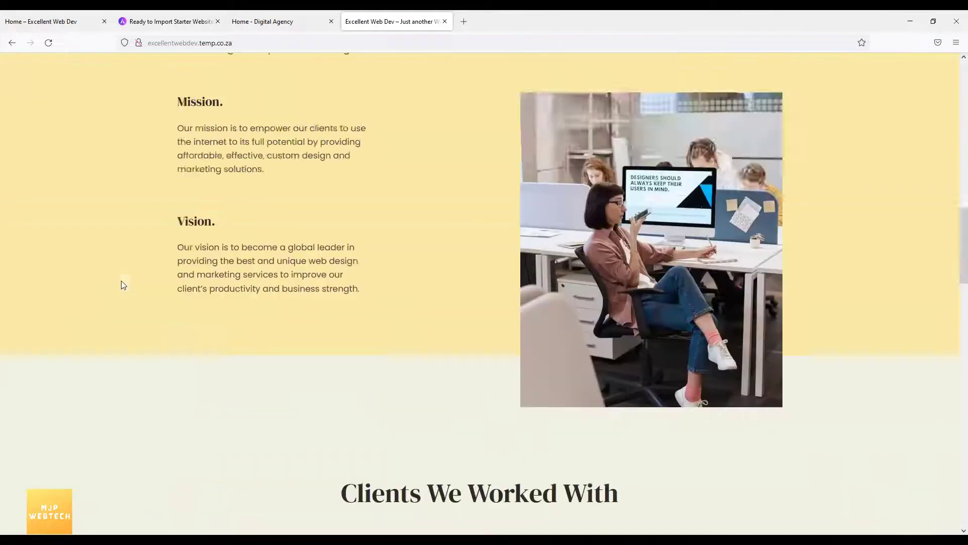
pyautogui.scroll(3, 121, 285)
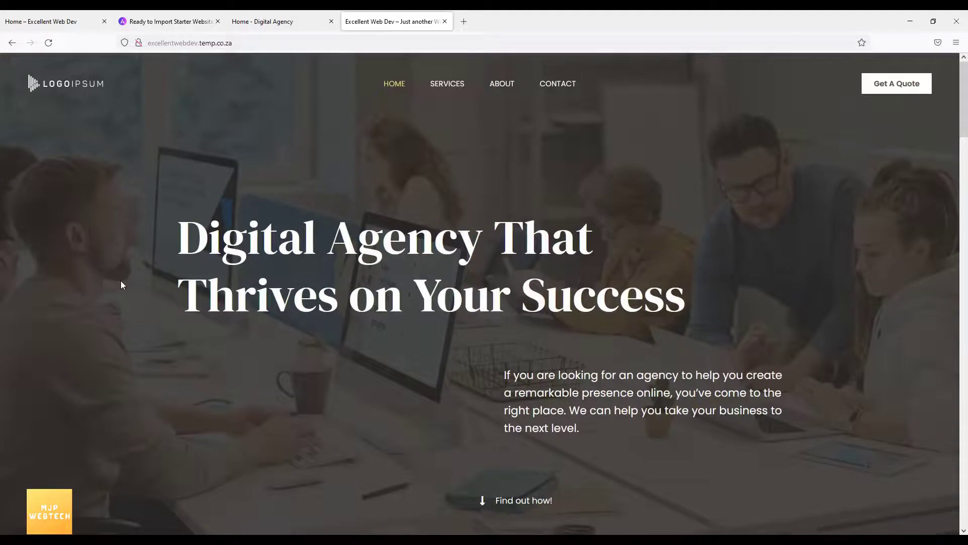